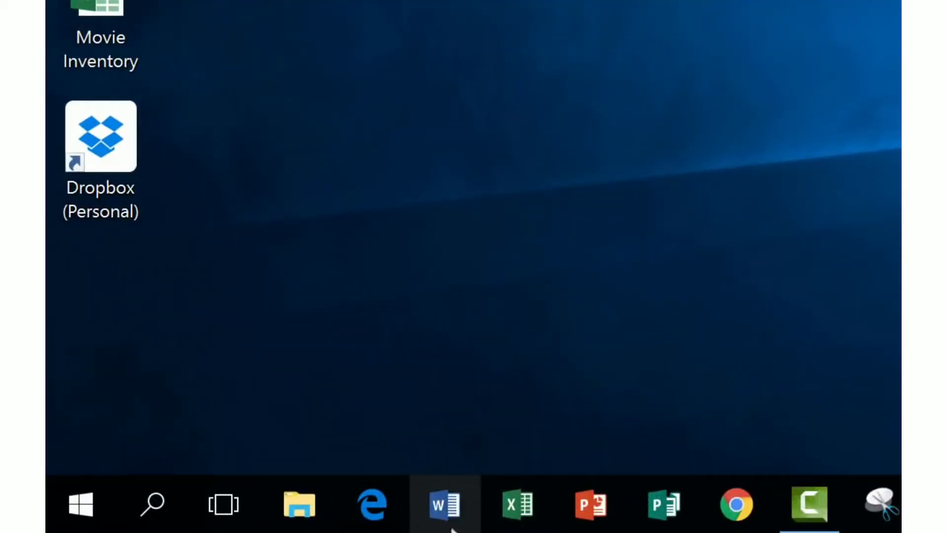
- Launch Word and decline choosing the file types it should open by default
click(154, 504)
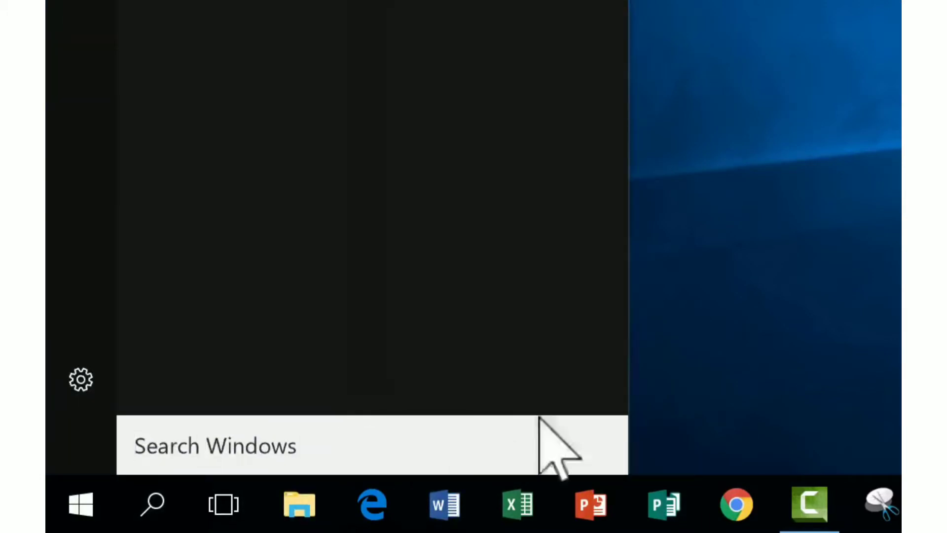
click(854, 374)
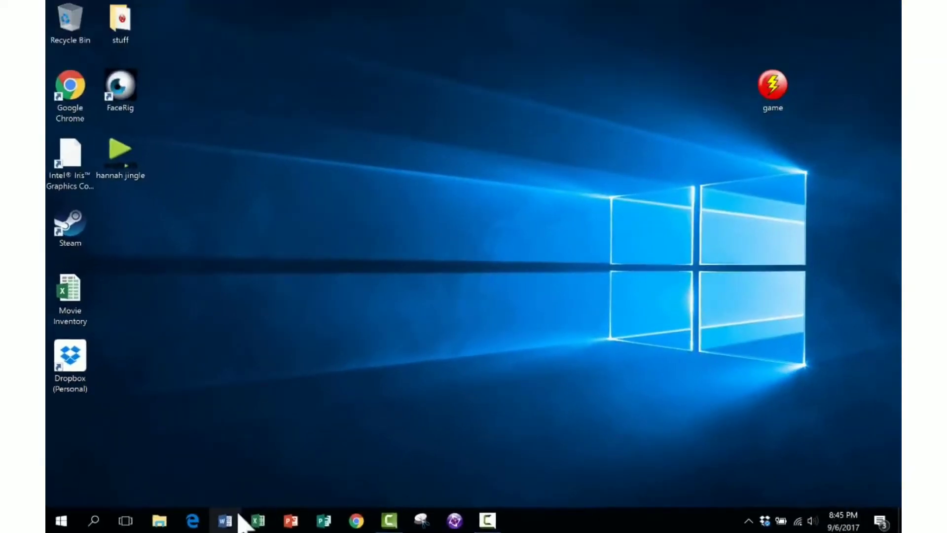
click(224, 523)
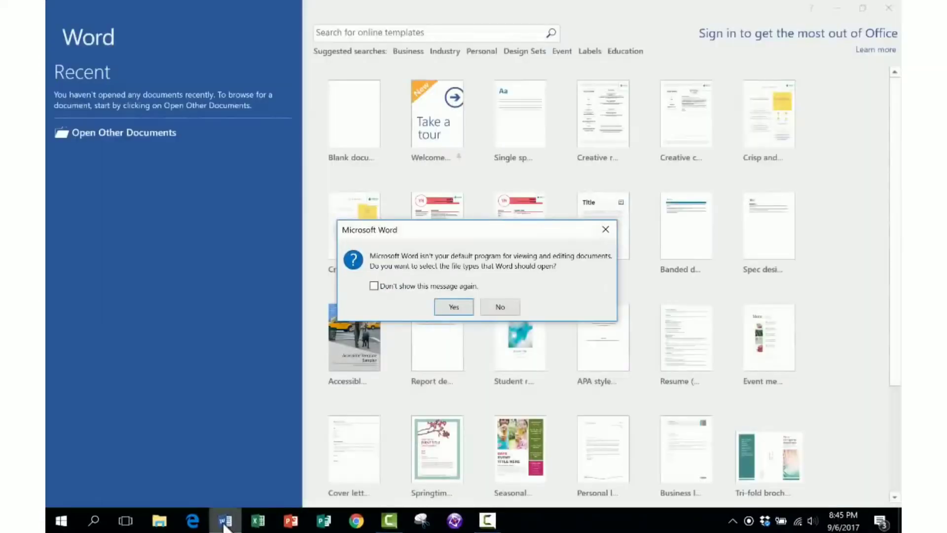
click(499, 306)
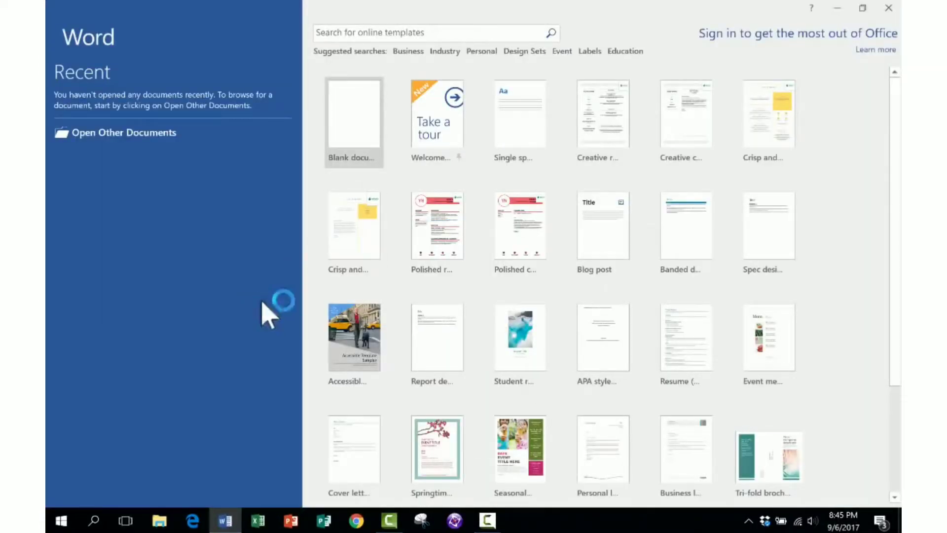
- Create a new blank document from the start screen templates and close its Navigation pane
scroll(675, 143, down, 3)
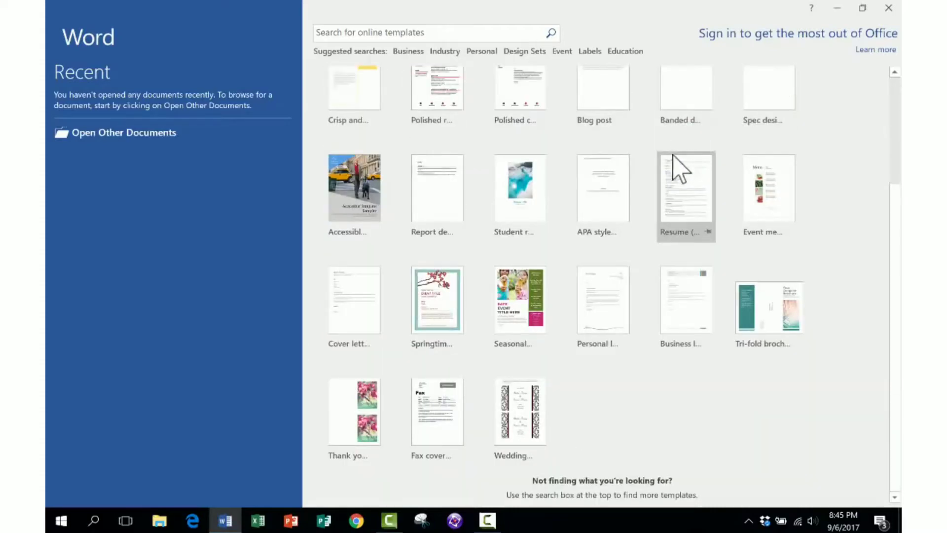
scroll(675, 173, up, 3)
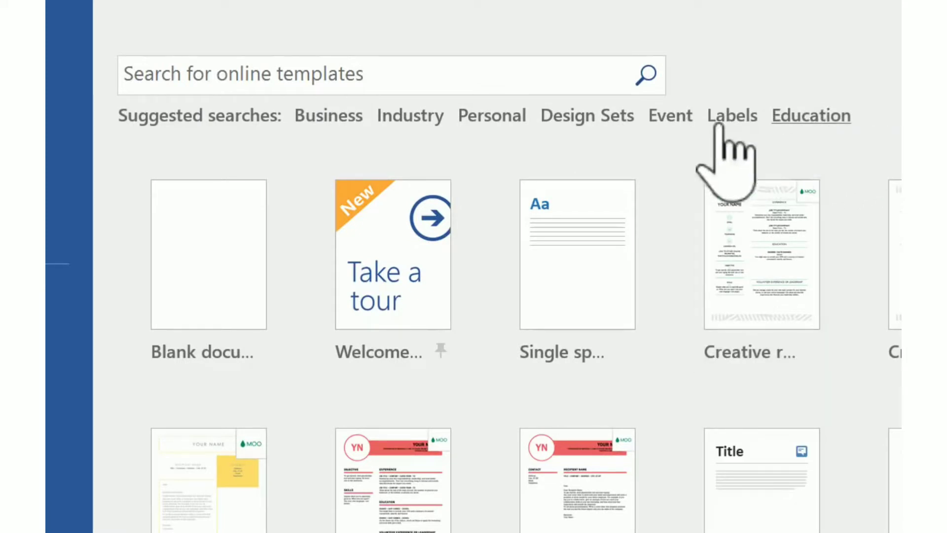
click(323, 82)
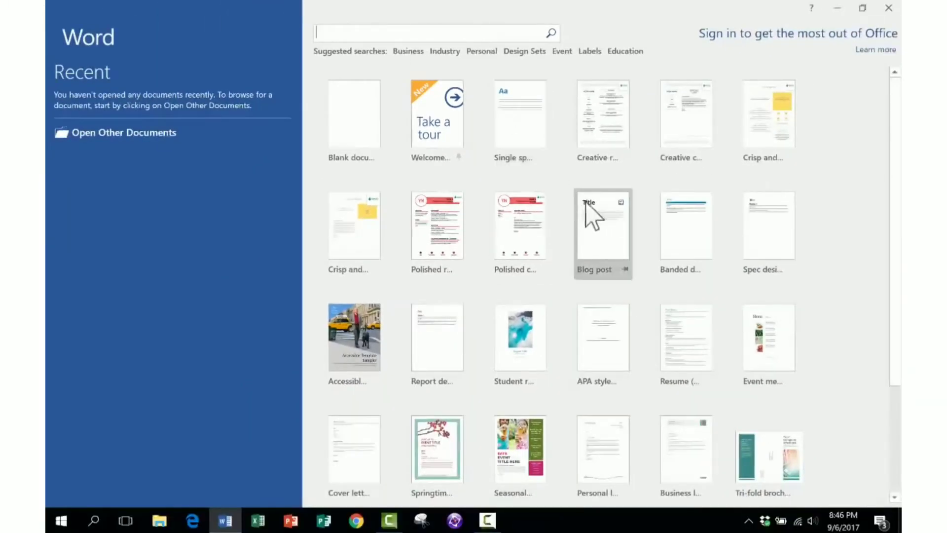
click(524, 457)
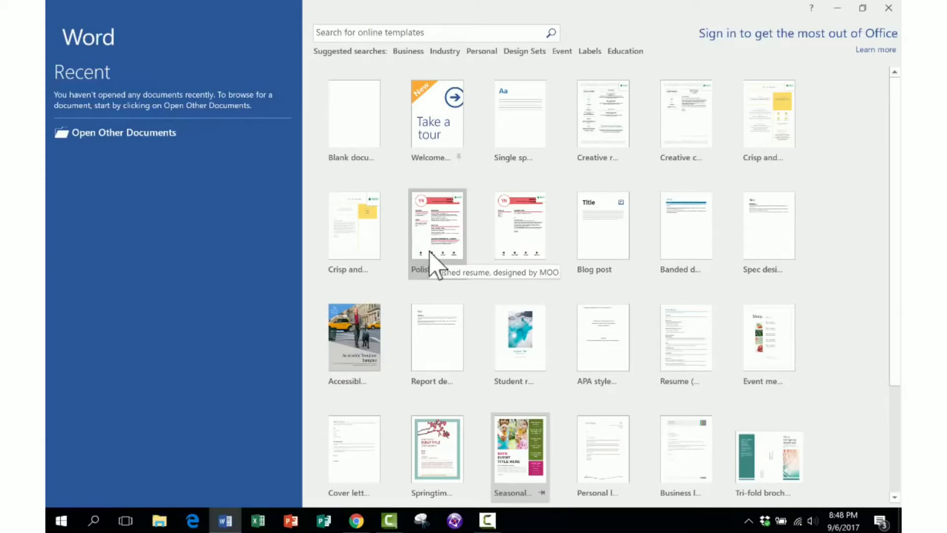
click(363, 142)
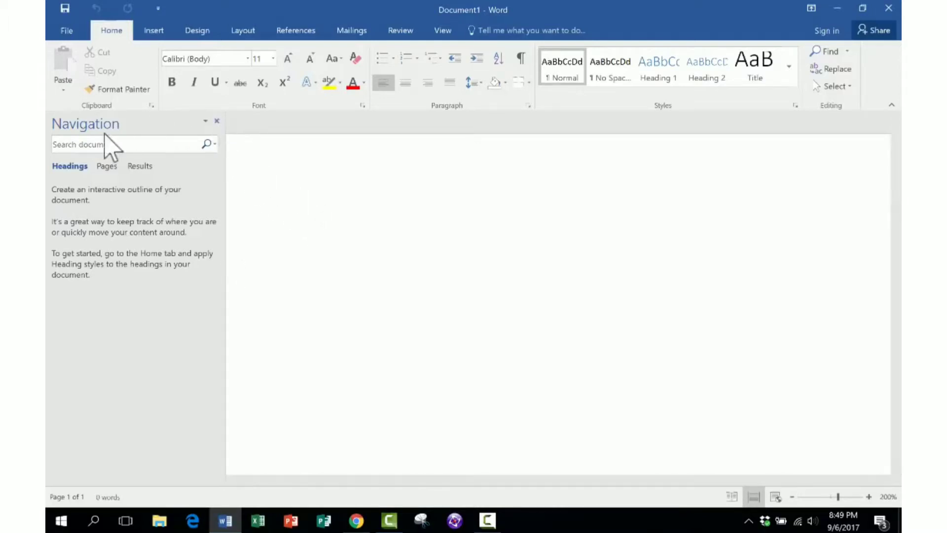
click(217, 122)
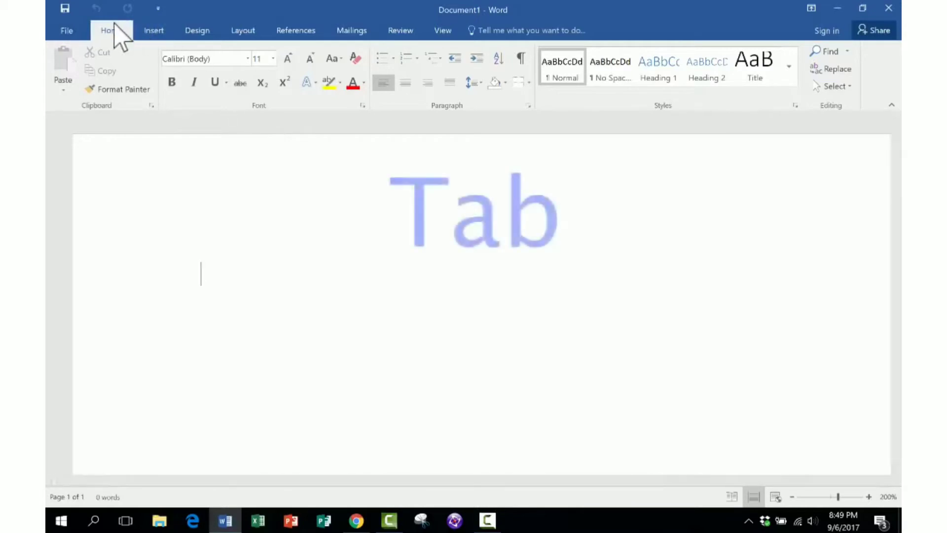
- Look through the ribbon's Insert, Design, Layout, References, Mailings and Review command sets
click(157, 31)
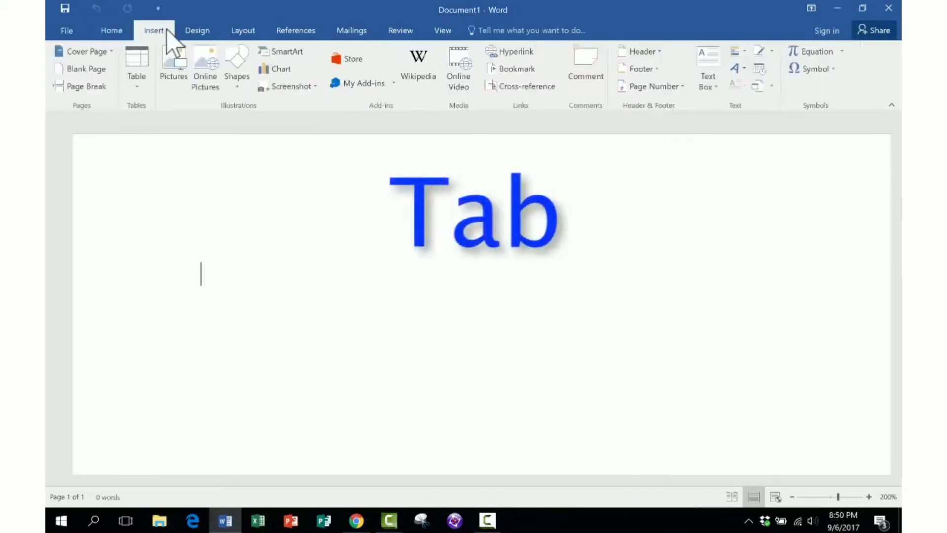
click(203, 30)
click(240, 32)
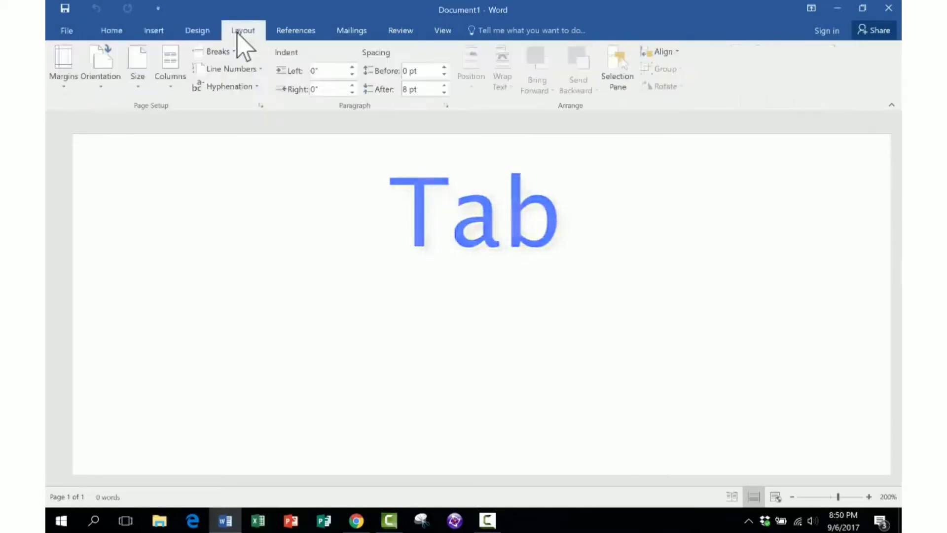
scroll(241, 47, up, 2)
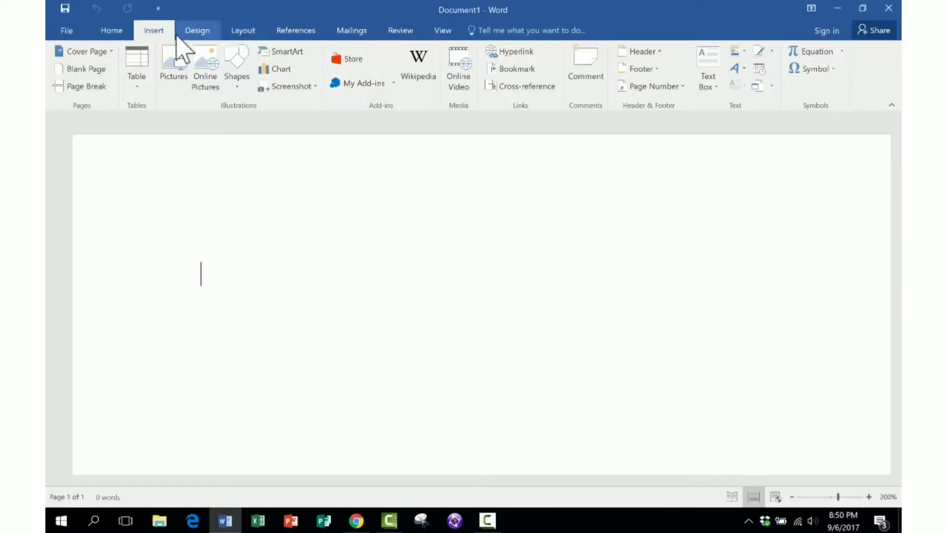
scroll(158, 42, up, 1)
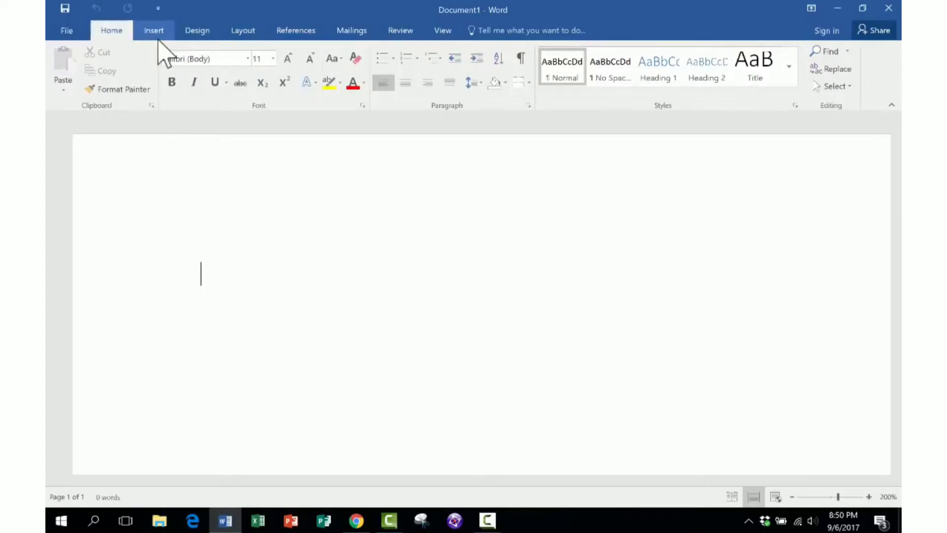
click(155, 30)
click(199, 31)
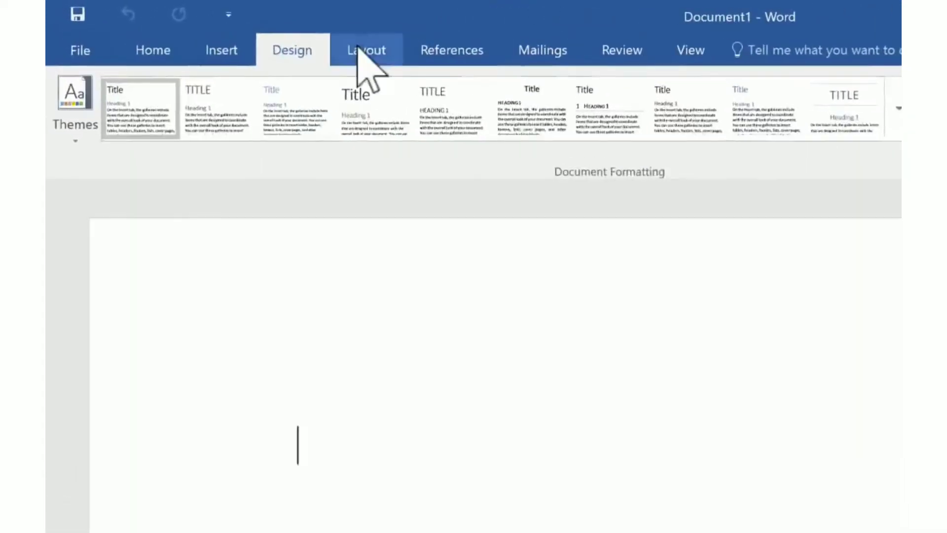
click(244, 32)
click(471, 54)
click(548, 49)
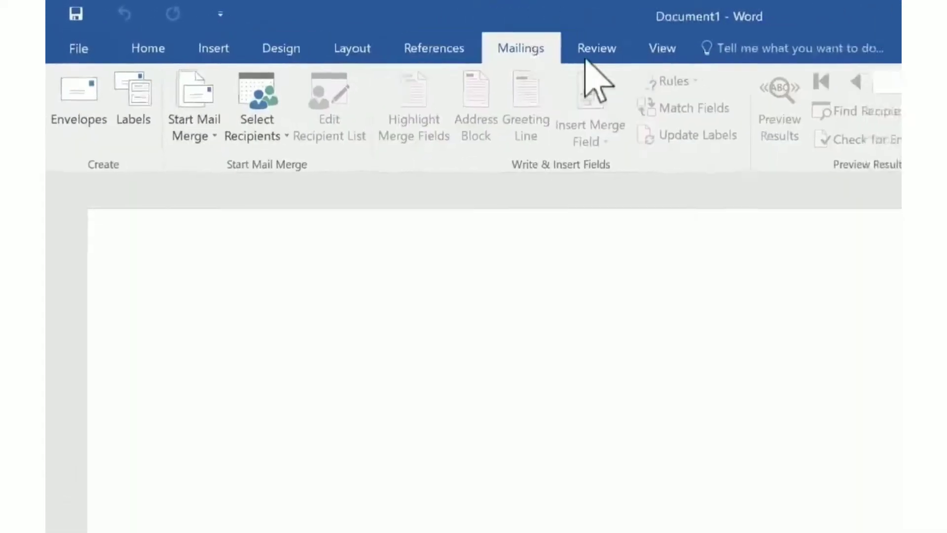
click(626, 55)
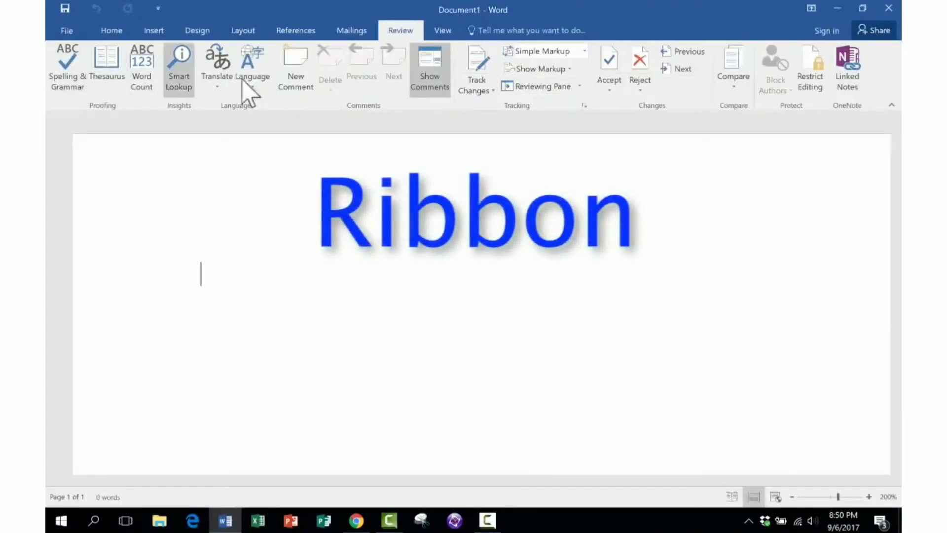
- Examine how the Layout, Design and Insert commands are grouped, and return to the Home commands
click(242, 30)
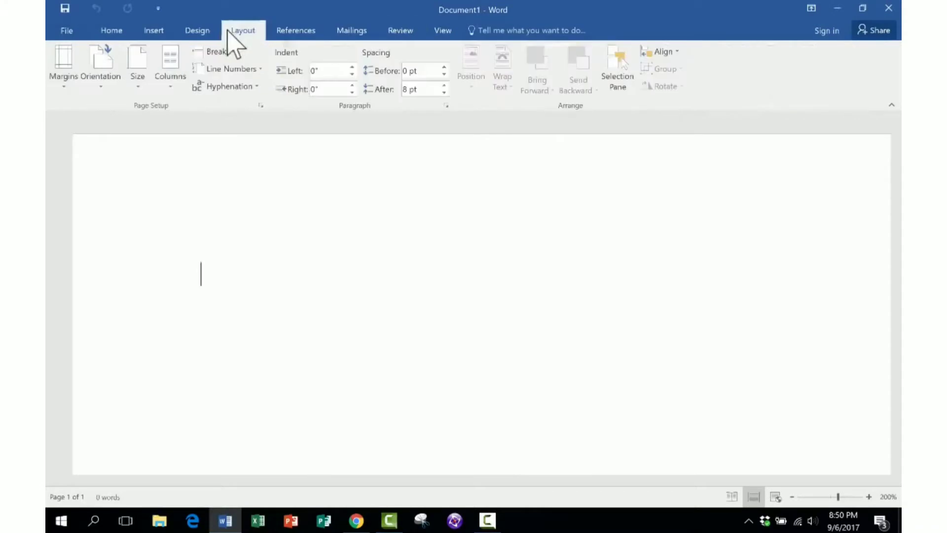
click(196, 30)
click(154, 30)
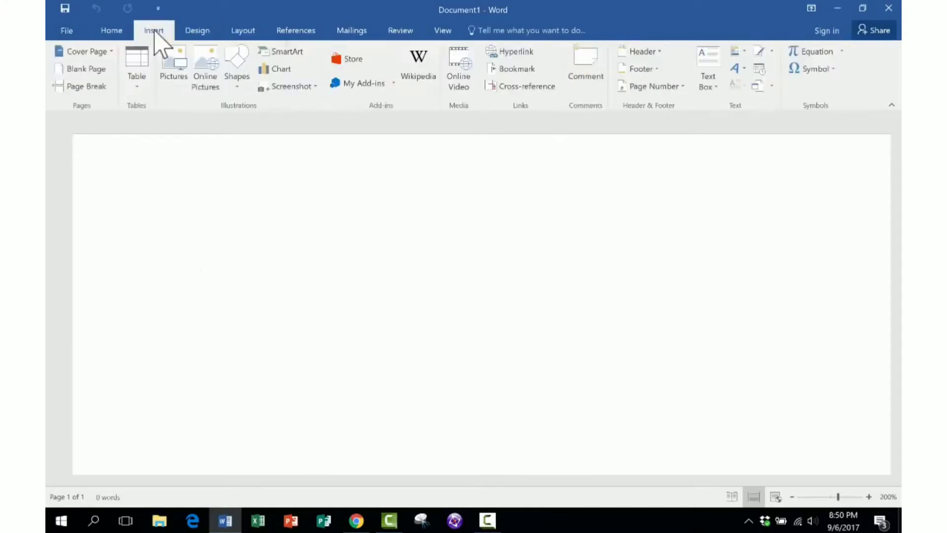
click(250, 32)
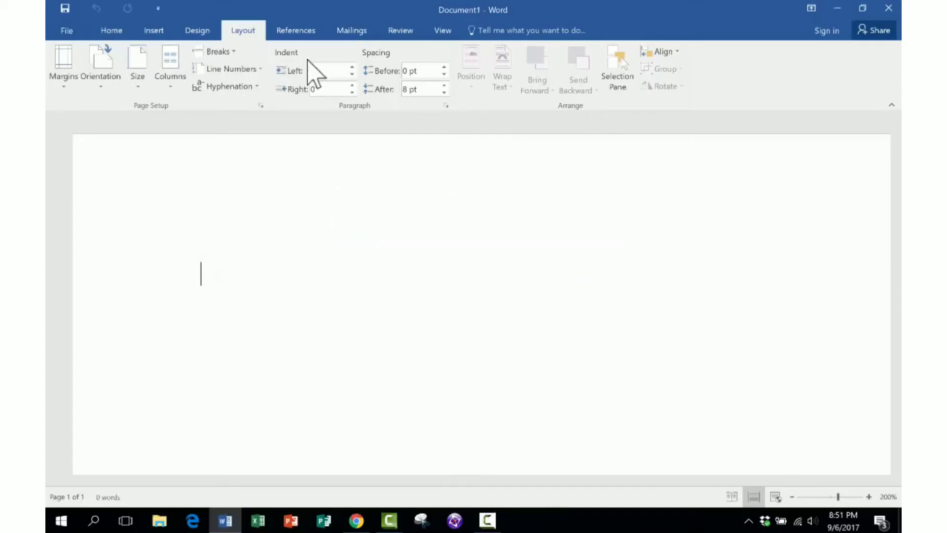
click(193, 31)
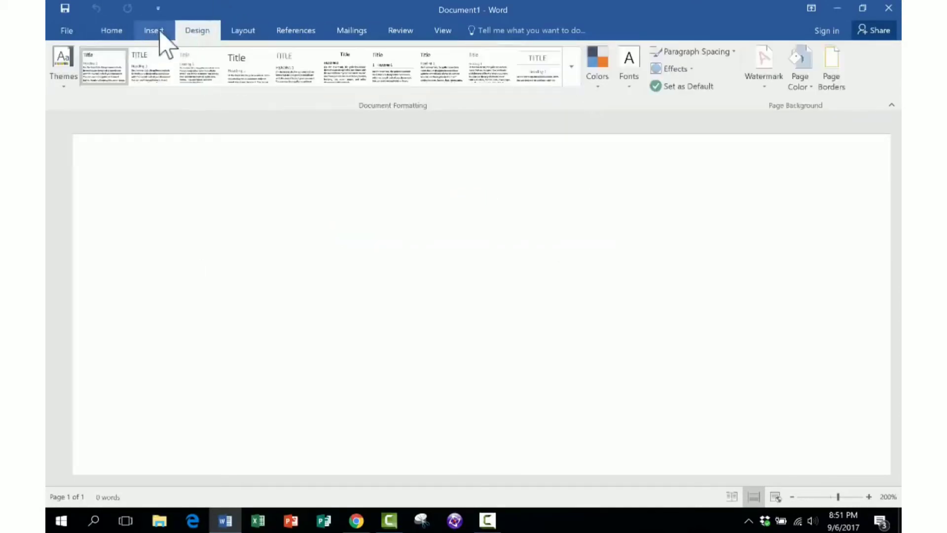
click(159, 32)
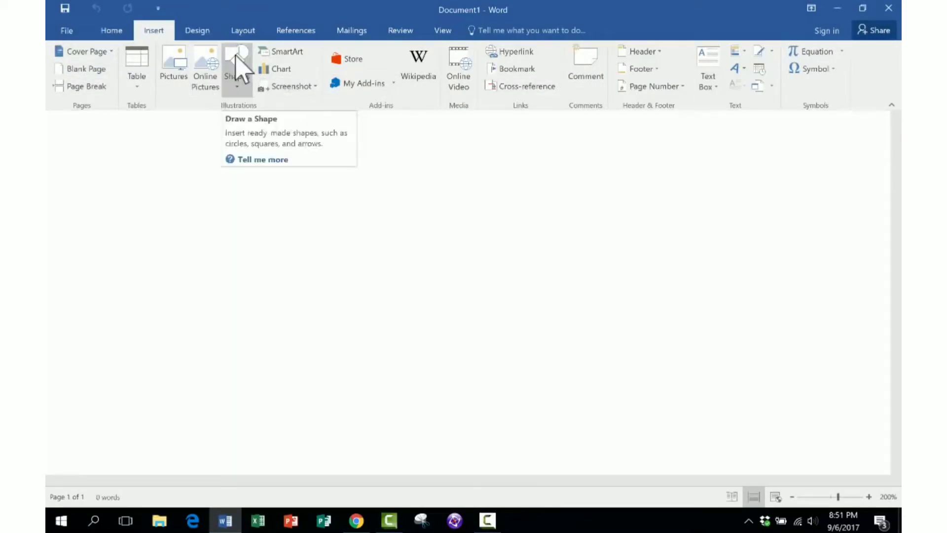
scroll(187, 45, up, 1)
click(156, 30)
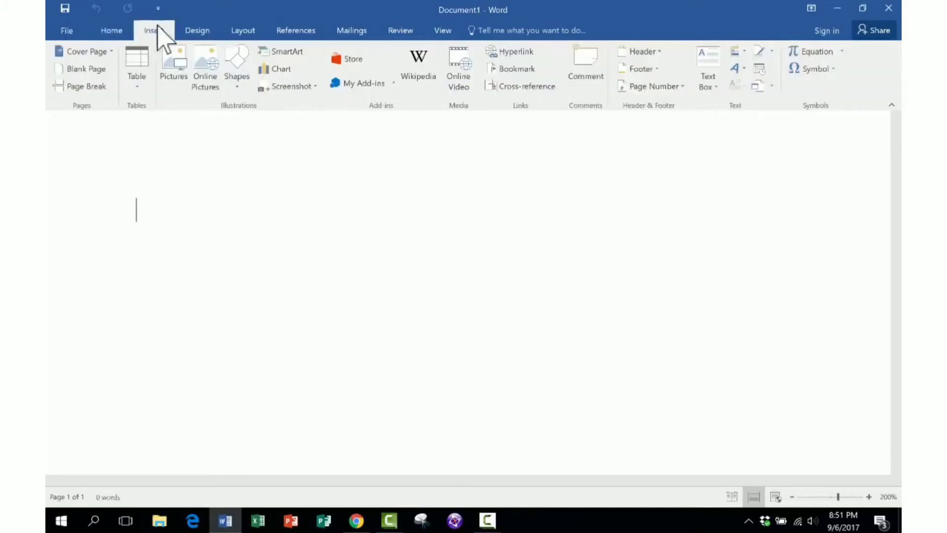
click(201, 31)
click(243, 31)
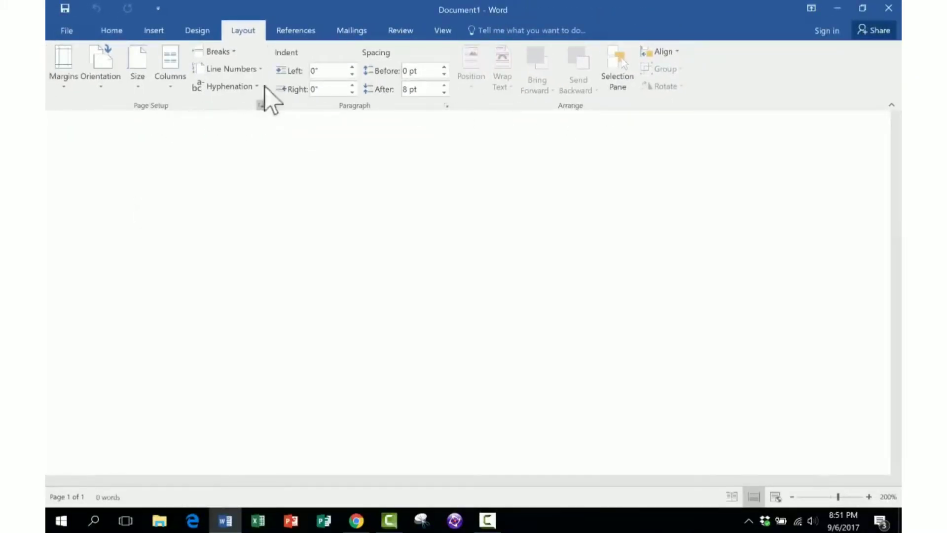
click(153, 31)
click(111, 31)
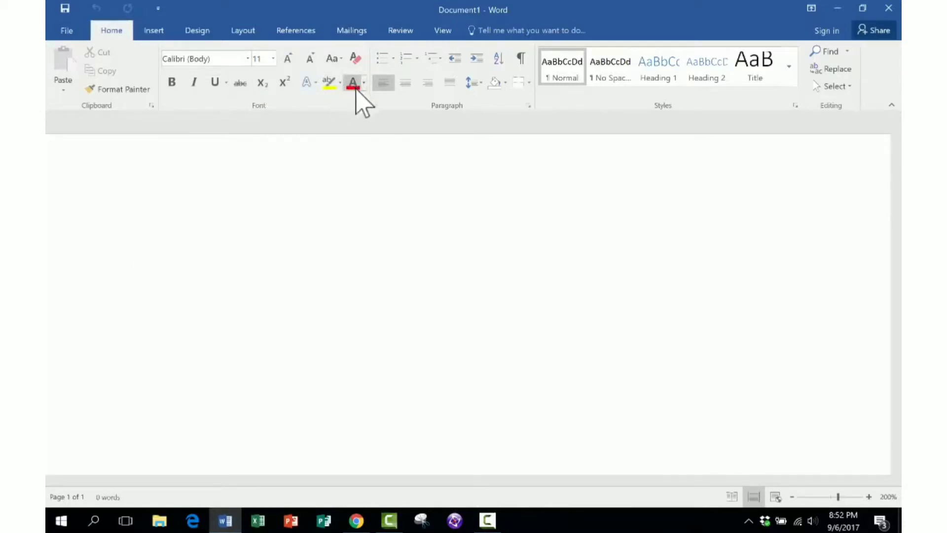
- Inspect the full Font settings and the complete list of styles, and close both
click(363, 106)
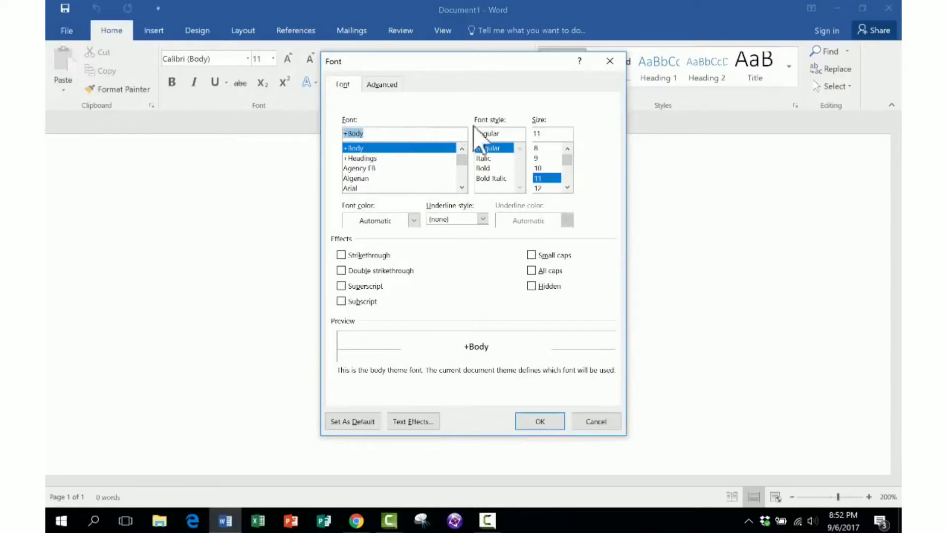
key(Escape)
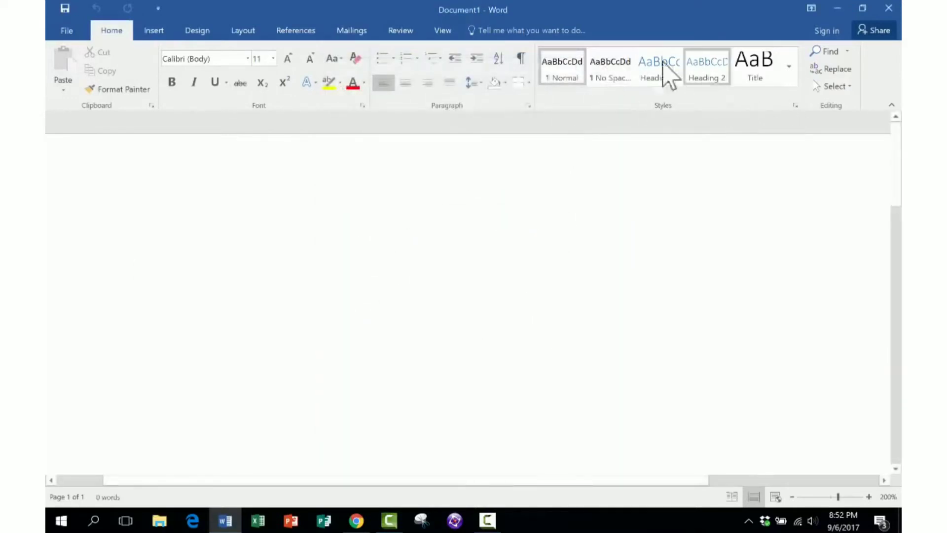
click(796, 106)
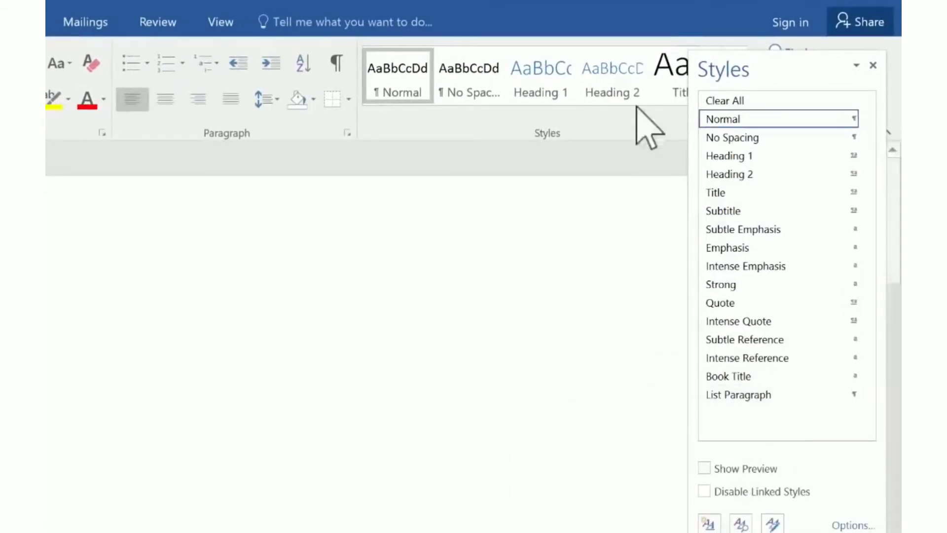
click(873, 65)
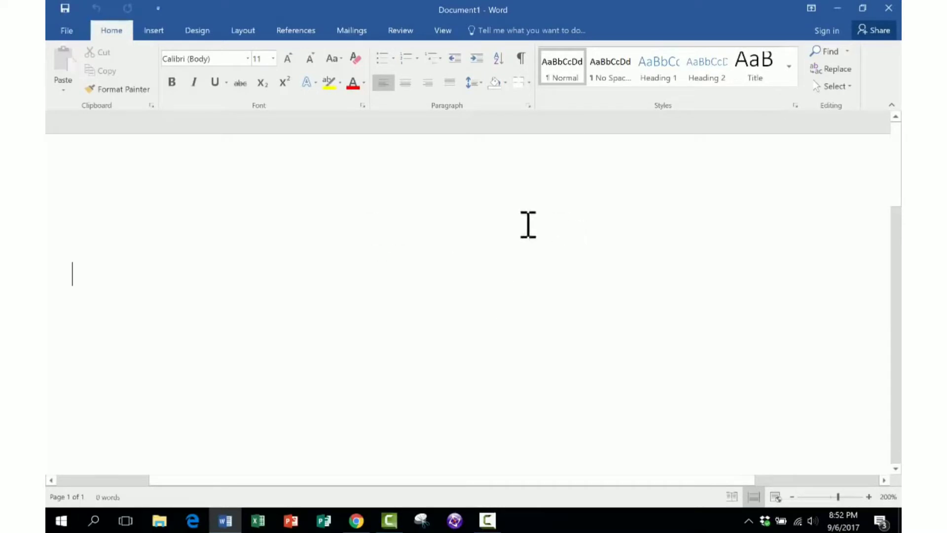
- Set the document's zoom to 100%
scroll(504, 271, right, 3)
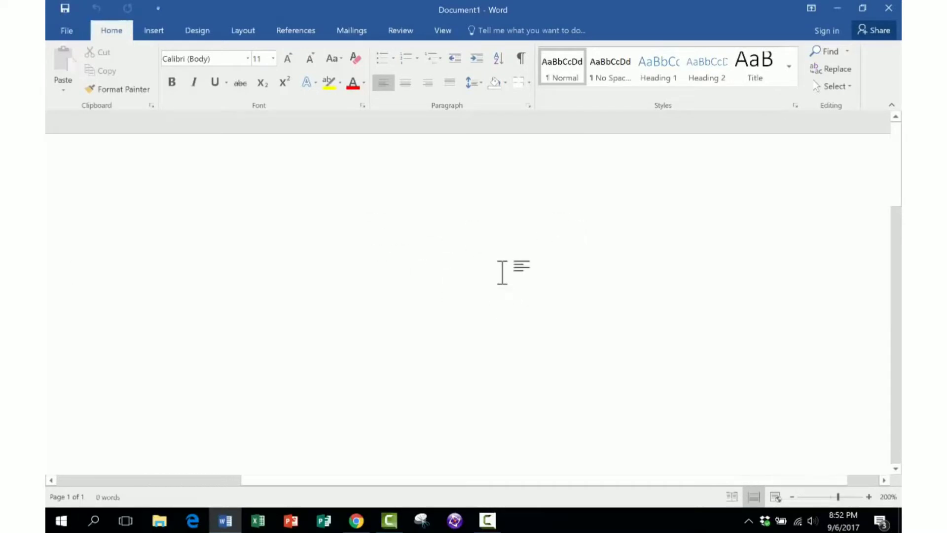
click(371, 213)
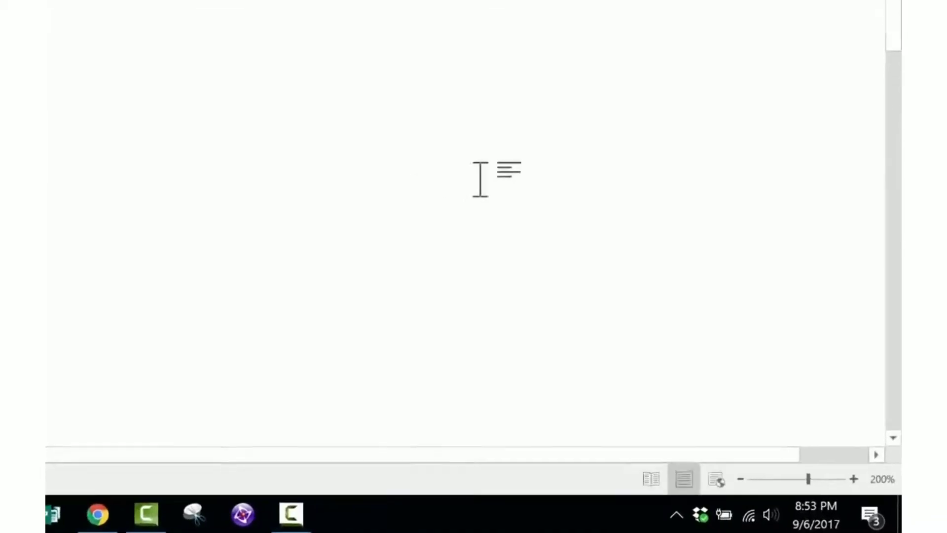
drag(802, 475, 789, 496)
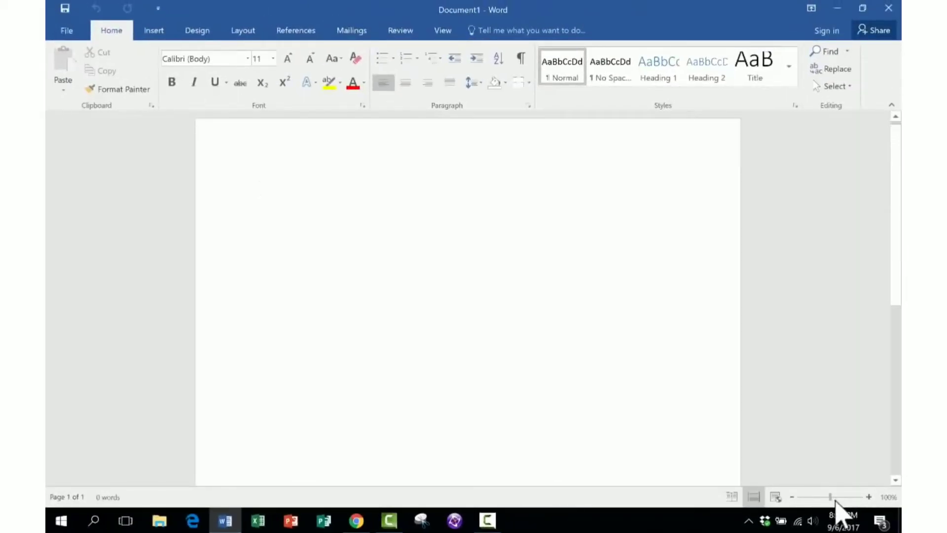
drag(833, 498, 831, 499)
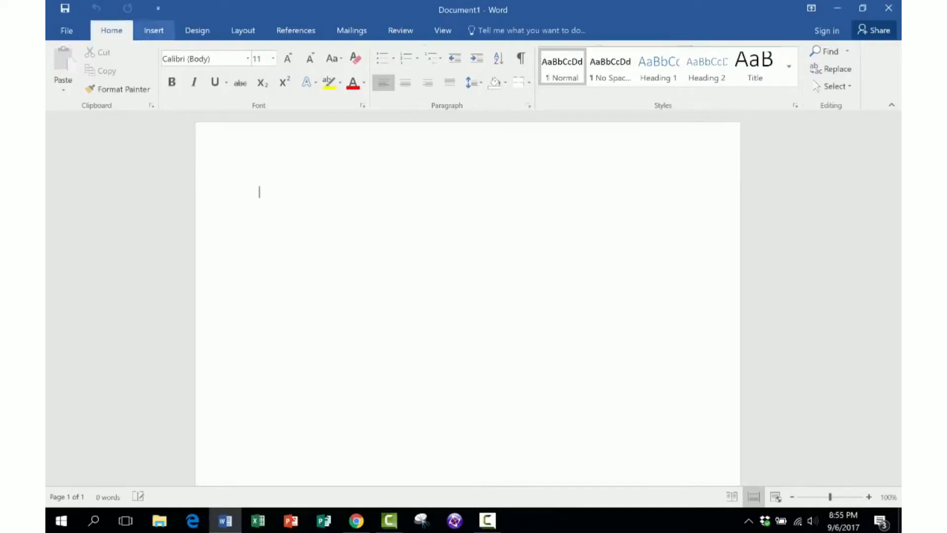
- Look through the Insert, Design, Layout, References, Mailings and Review commands for a ruler option
click(154, 30)
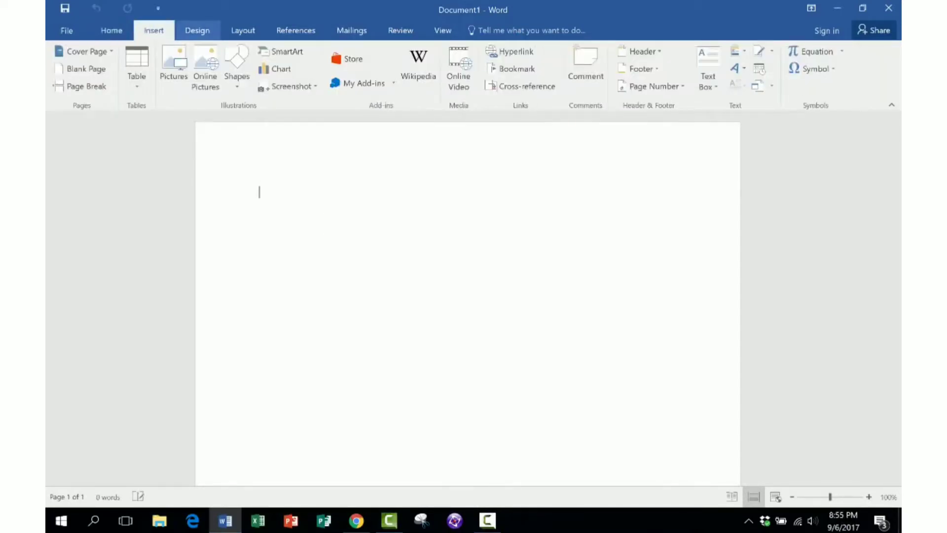
click(197, 30)
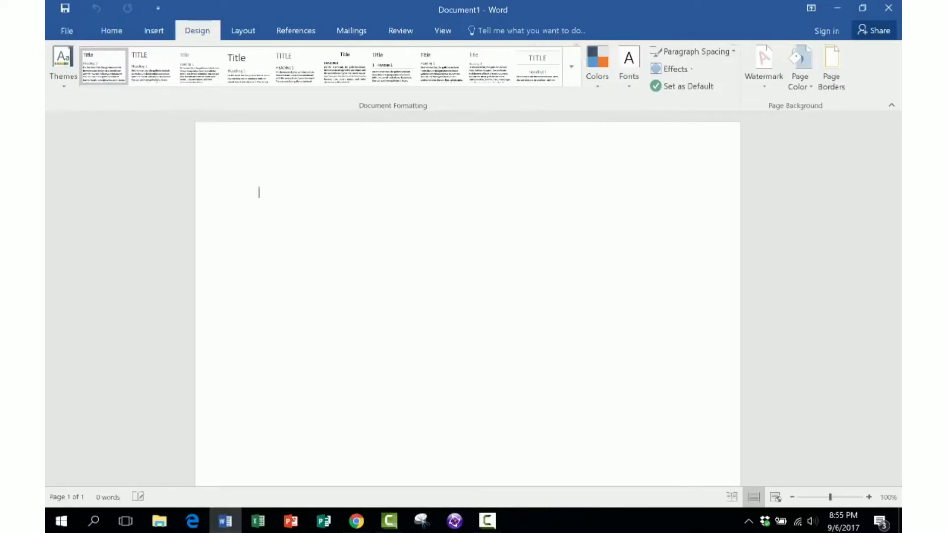
click(244, 30)
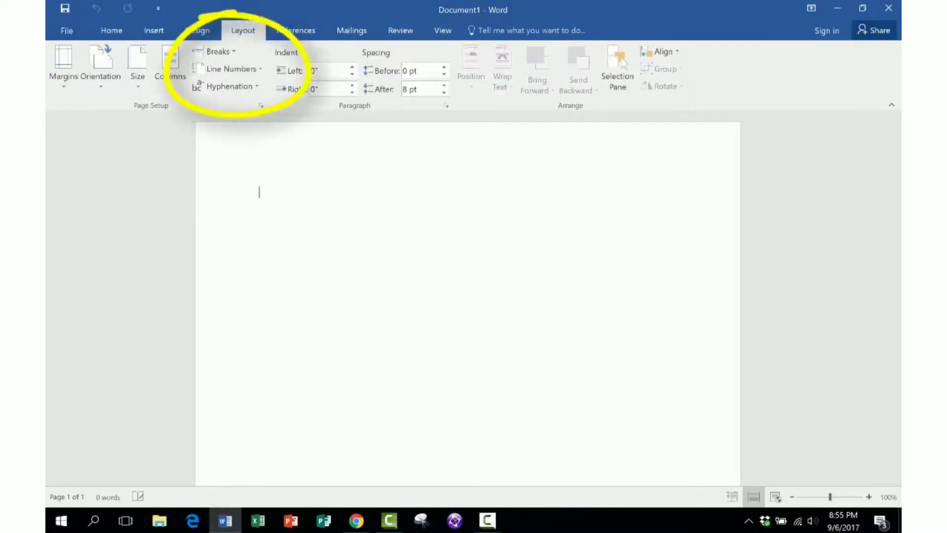
click(295, 31)
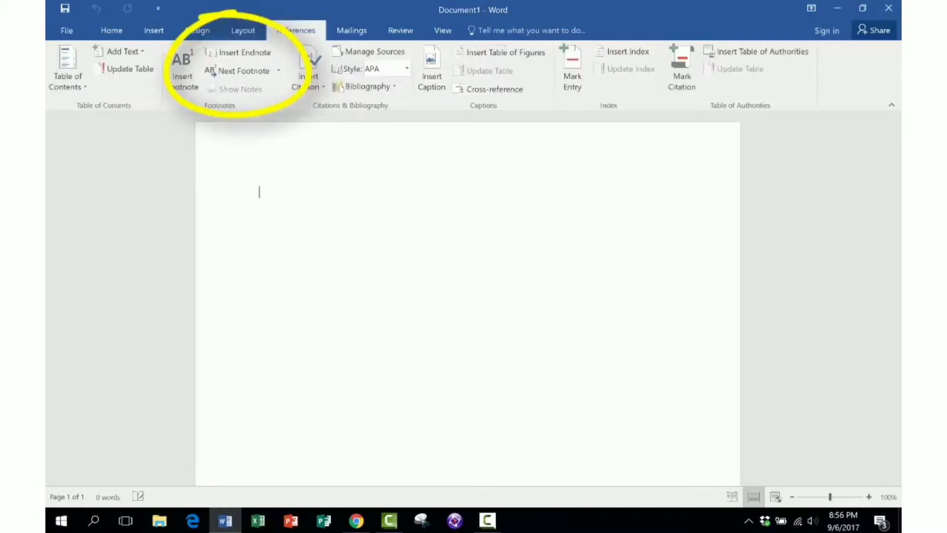
click(244, 30)
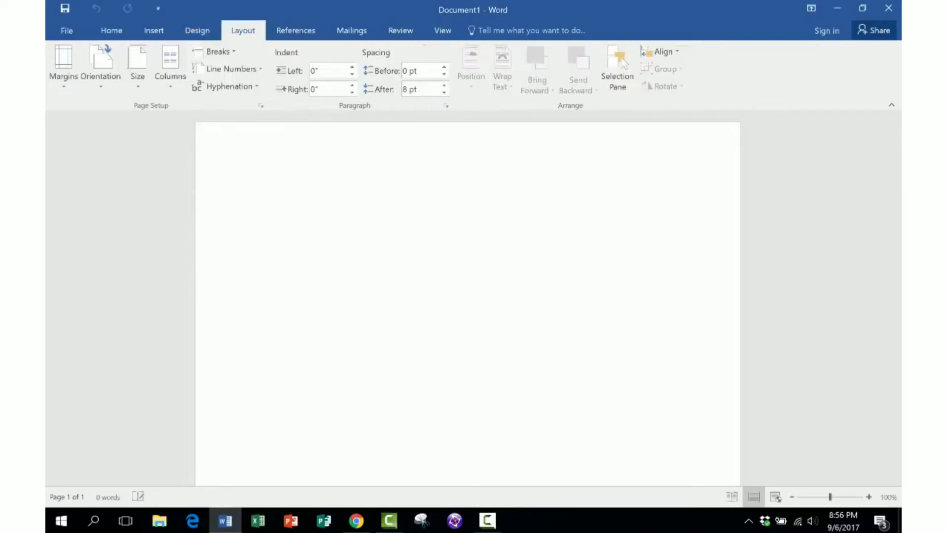
click(295, 30)
click(351, 30)
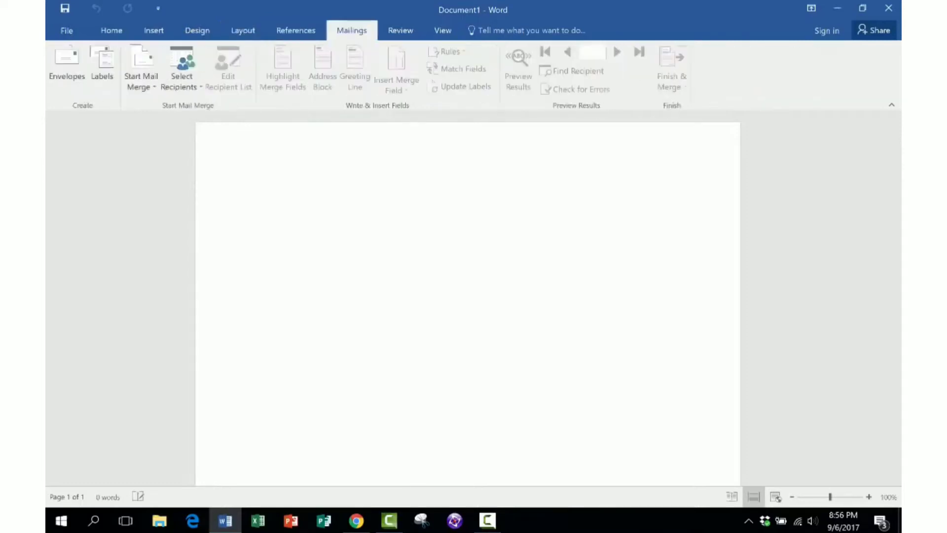
click(400, 30)
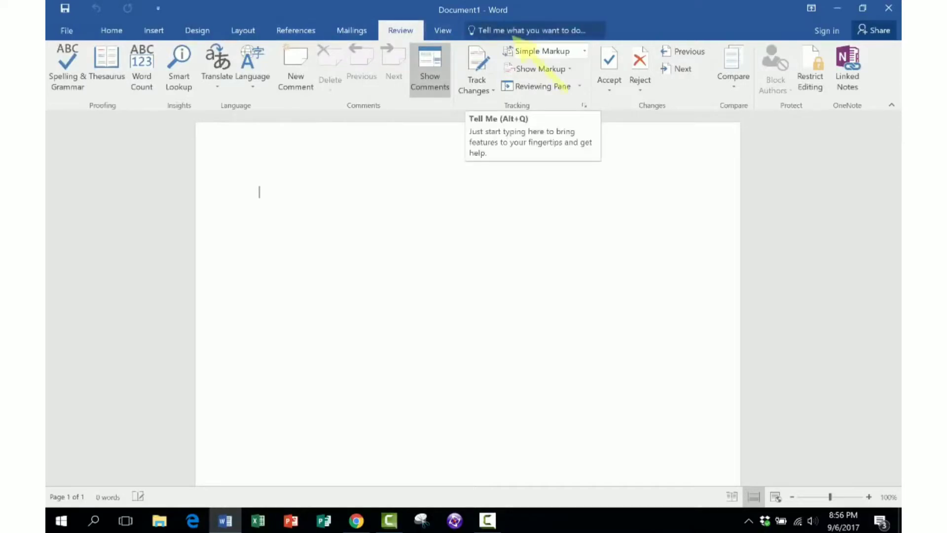
- Find the Show Ruler command by searching for "ruler", and display the rulers around the page
click(513, 32)
text(r)
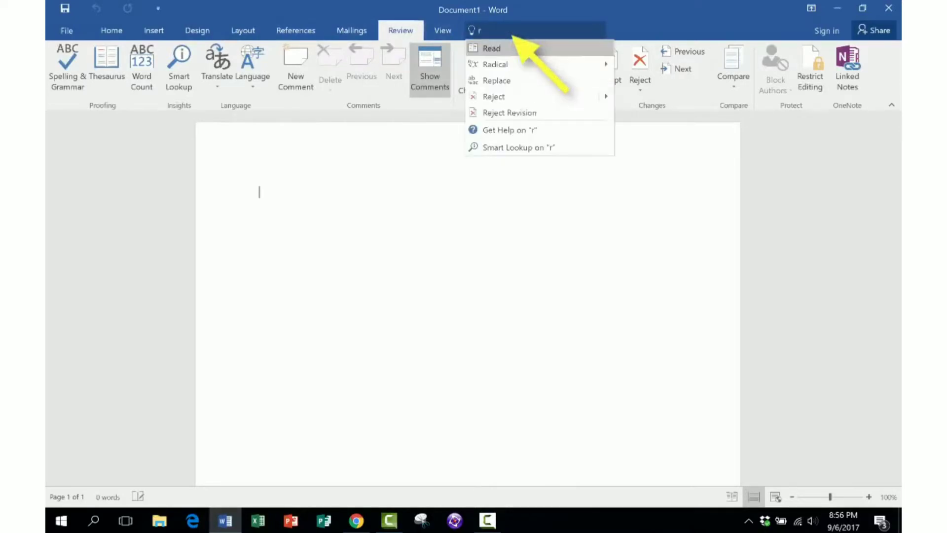
text(uler)
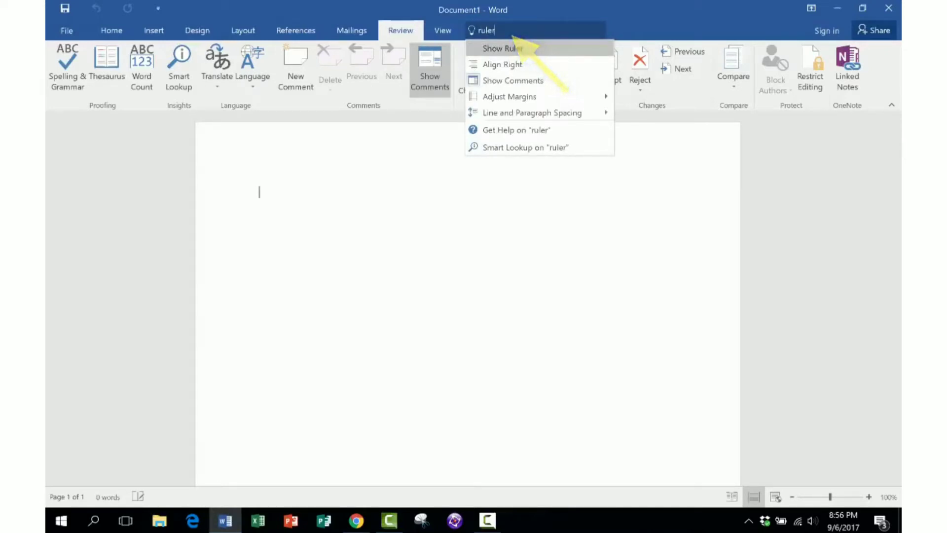
key(Down)
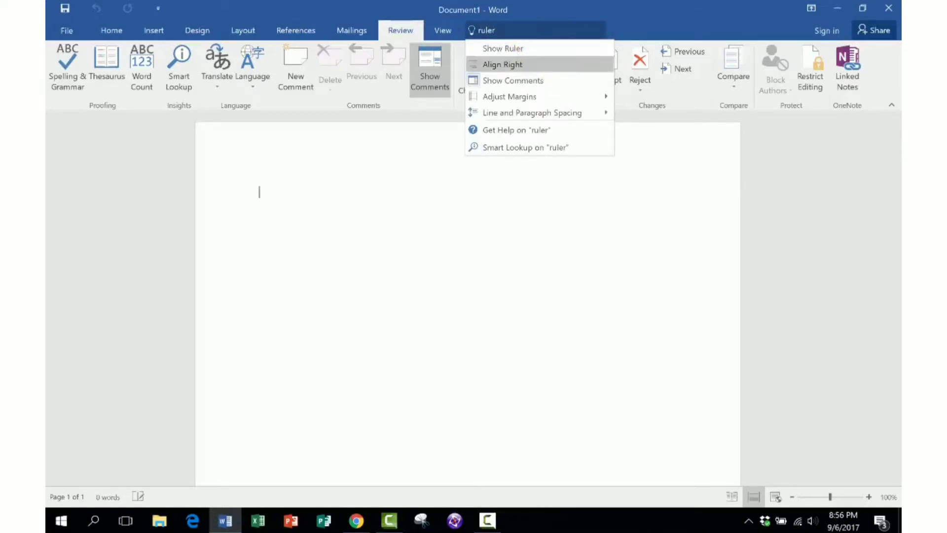
key(Up)
key(Return)
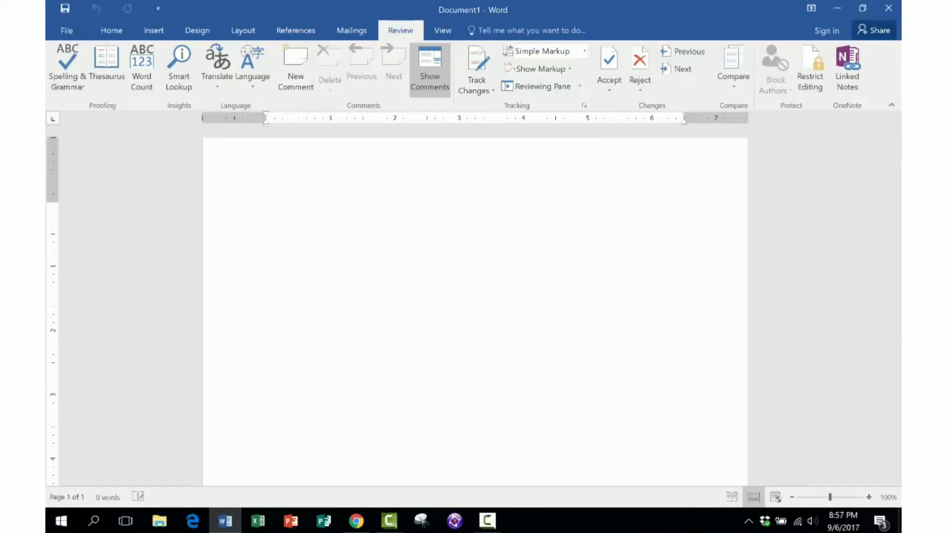
- Write a worksheet heading with blank underscore lines for Name and Period, followed by the title line "The Parts of Speech: A Review"
text(Name___________________________________ Period)
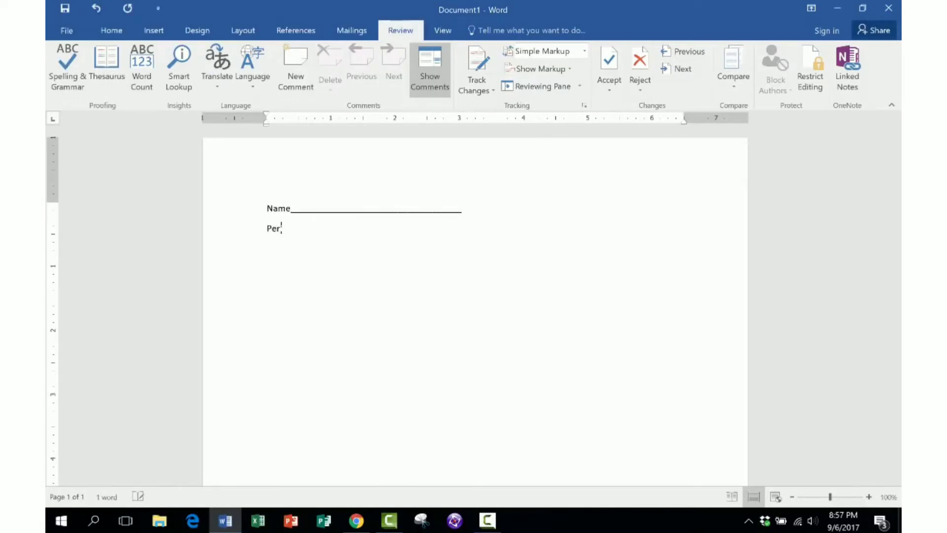
text(______________ )
text(The Parts of Speech)
text(: A Review)
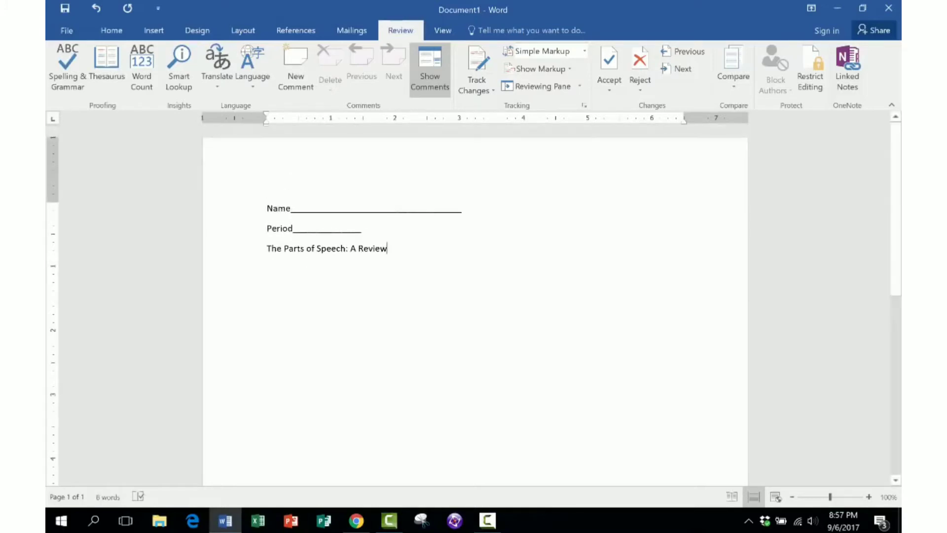
- Format the title line "The Parts of Speech: A Review" as centred, underlined and bold 20 pt text
drag(387, 248, 267, 248)
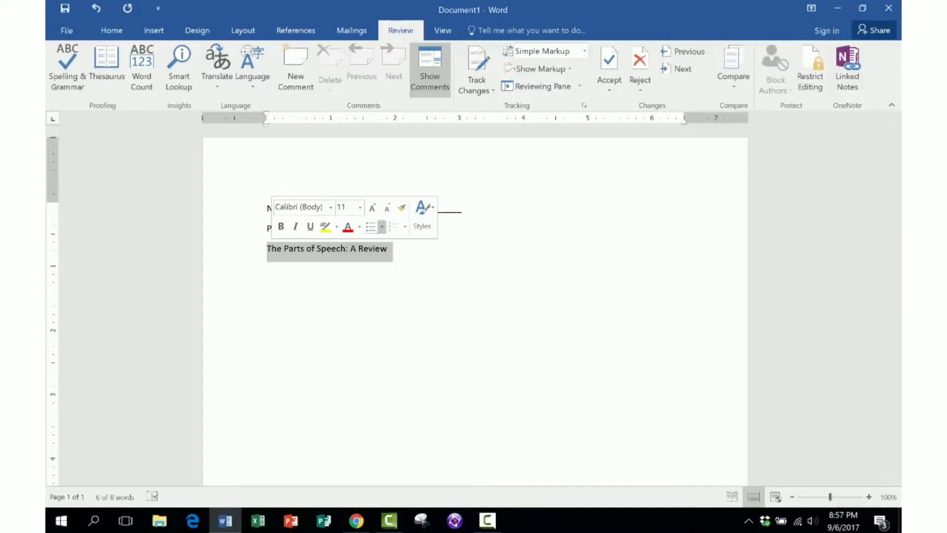
click(111, 31)
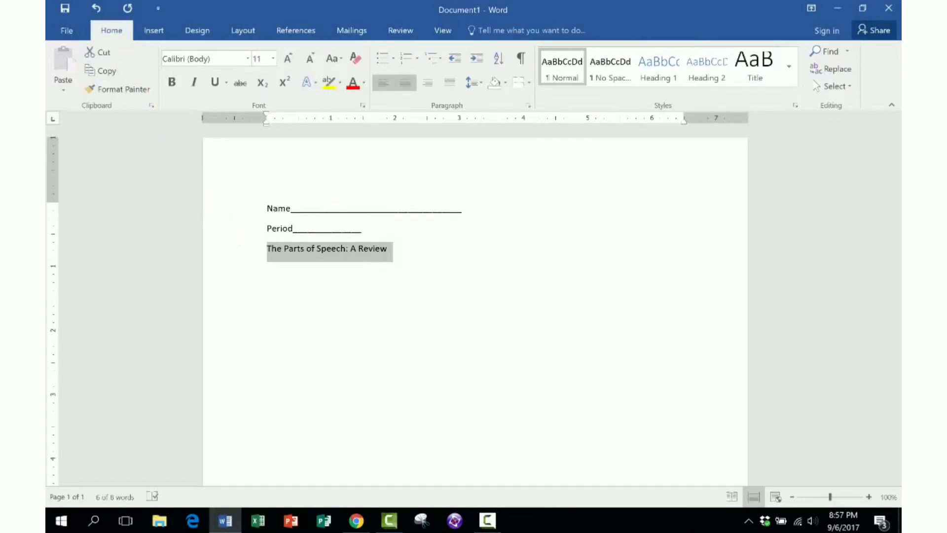
click(406, 82)
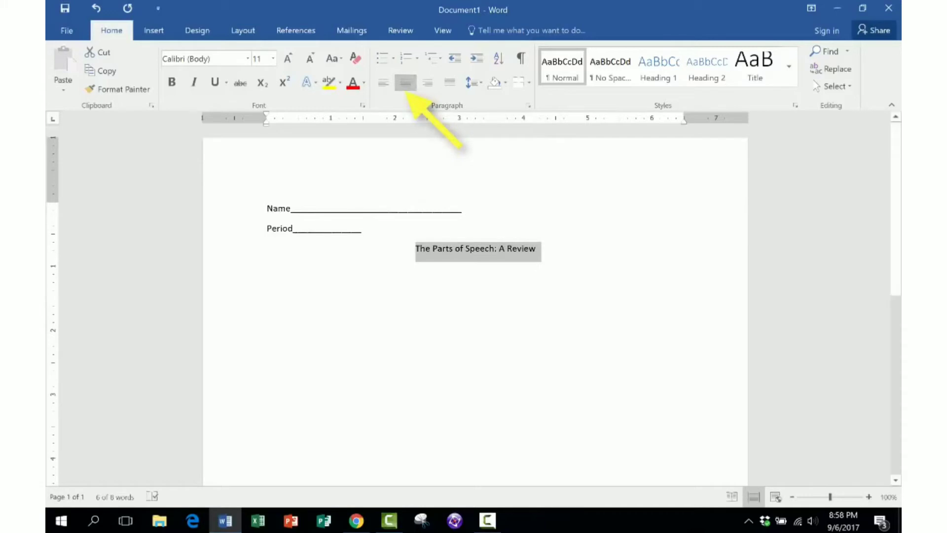
key(ctrl+u)
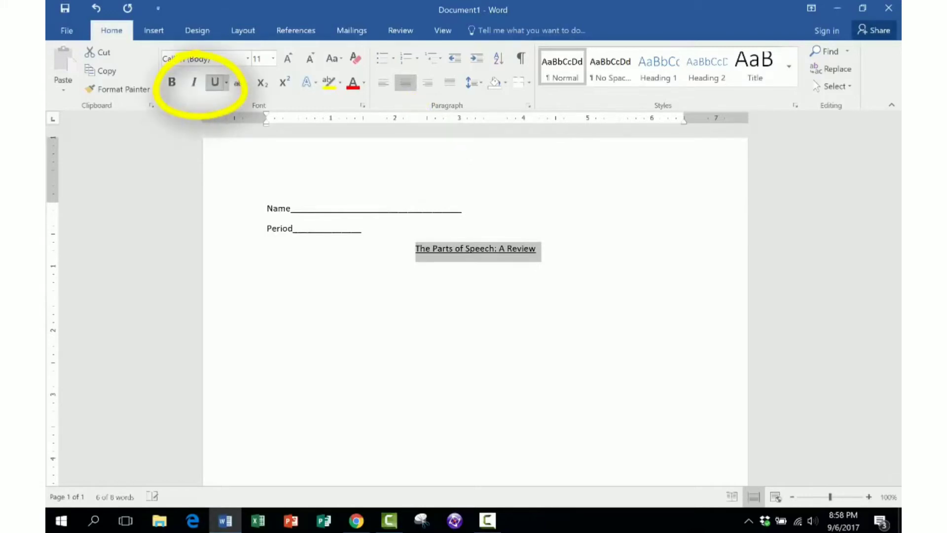
key(ctrl+b)
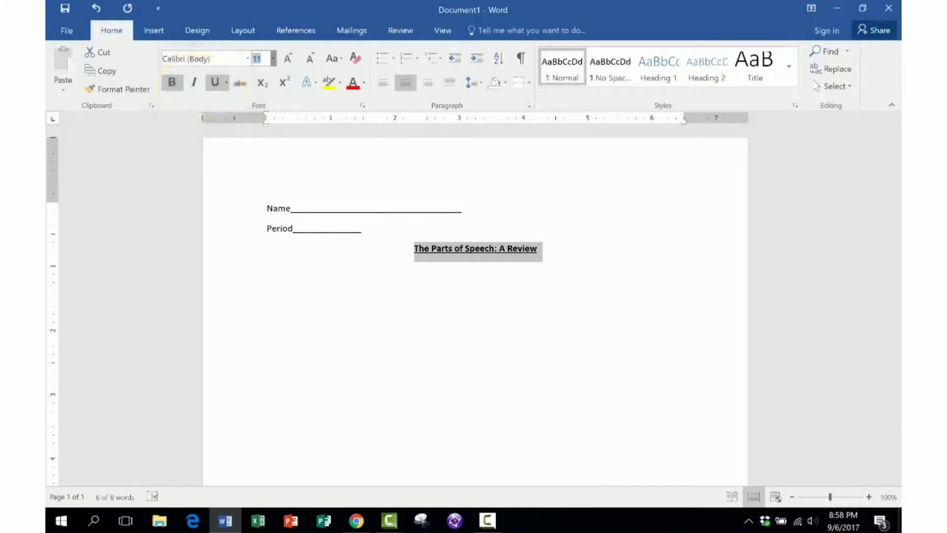
click(272, 58)
click(257, 170)
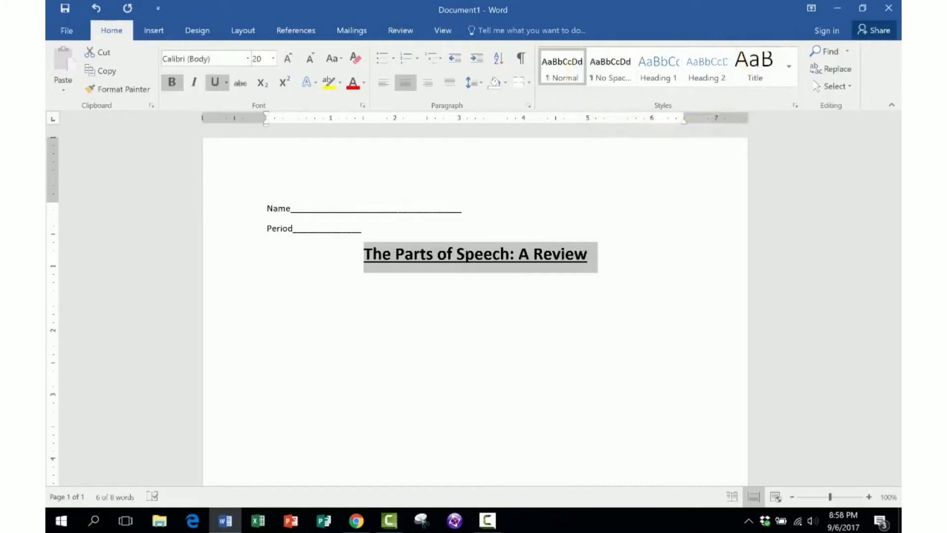
- Undo the title line's font size, bold, underline and centring changes
click(97, 9)
click(97, 10)
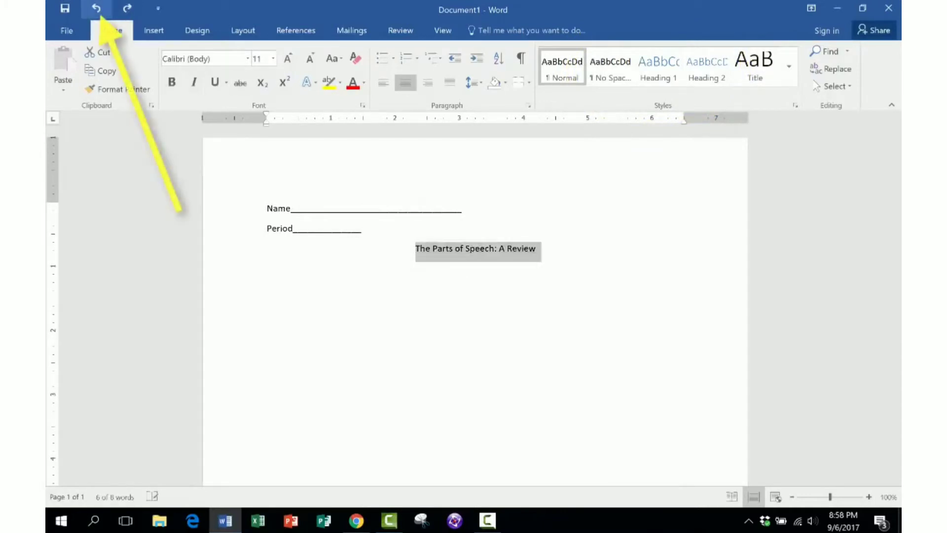
click(97, 9)
click(98, 9)
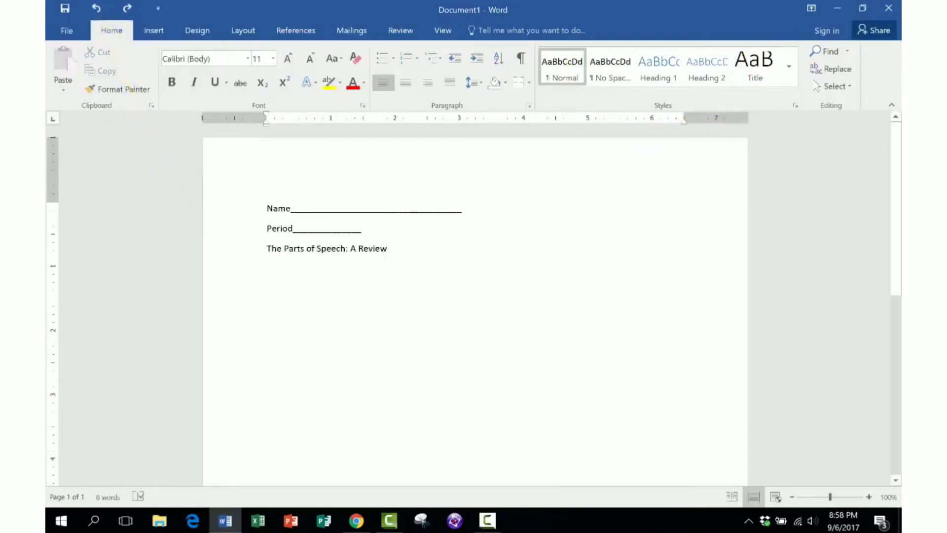
- Apply the Heading 1 style to the title line "The Parts of Speech: A Review"
drag(390, 249, 267, 249)
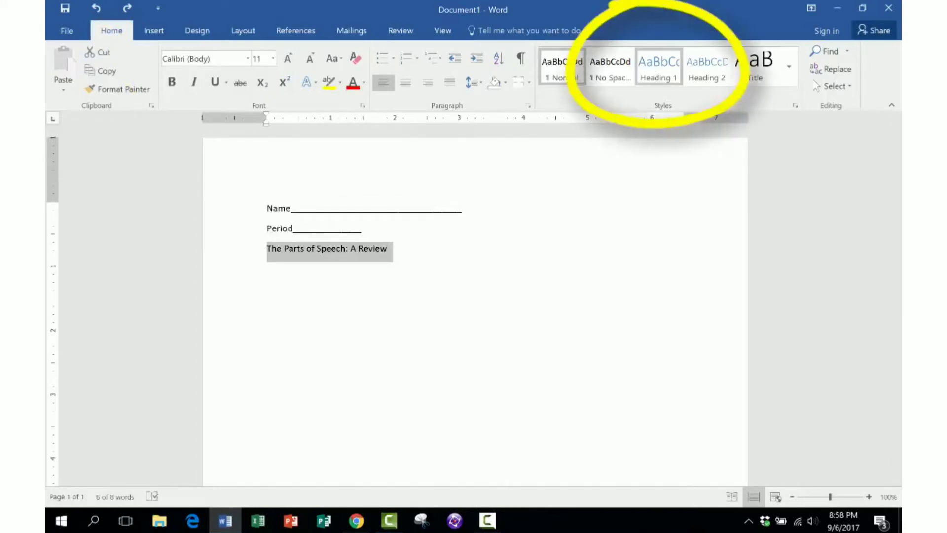
click(658, 66)
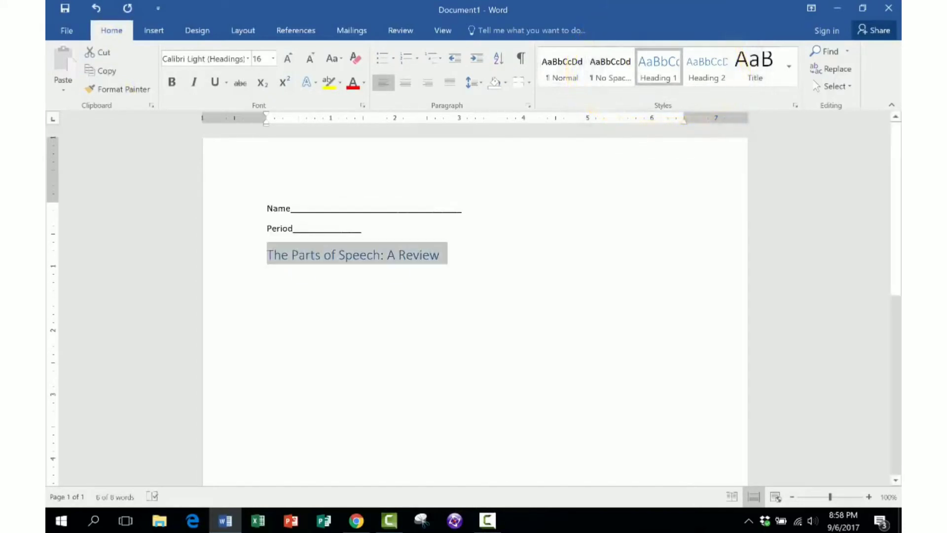
click(439, 255)
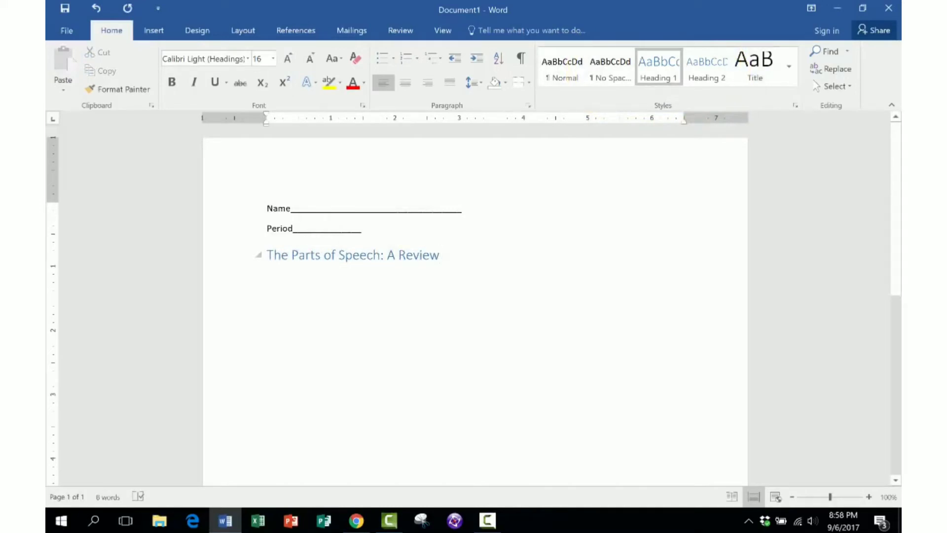
- Try the Heading 2 style on "The Parts of Speech: A Review", and apply the Title style instead
drag(440, 255, 267, 255)
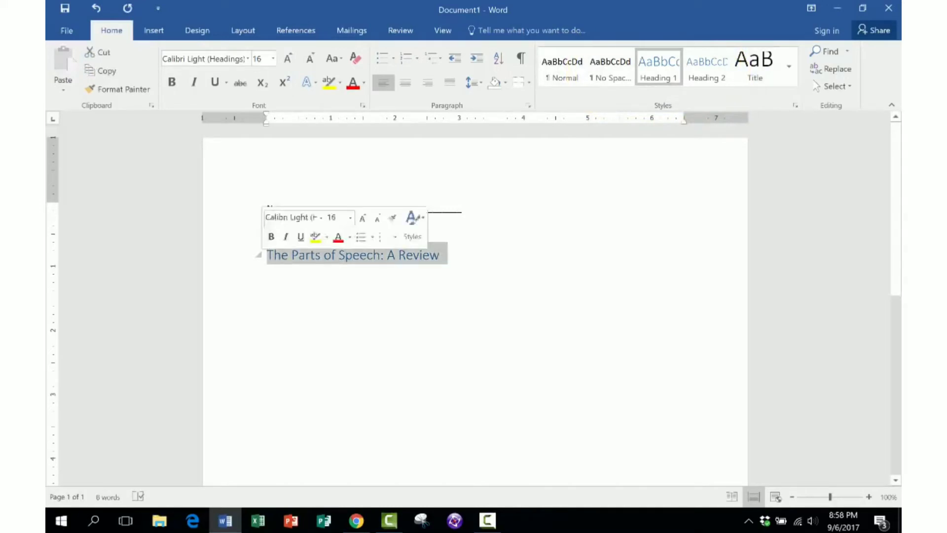
click(707, 66)
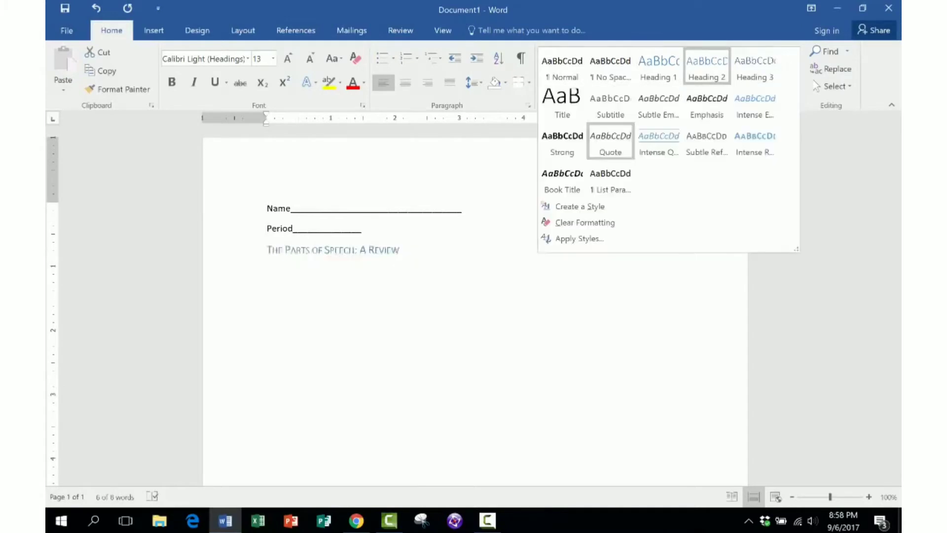
click(790, 66)
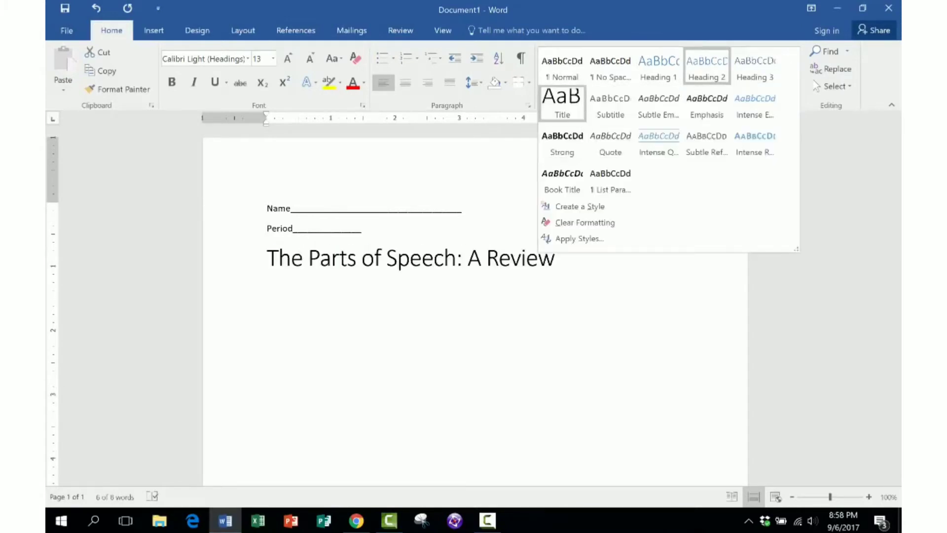
click(562, 103)
click(555, 258)
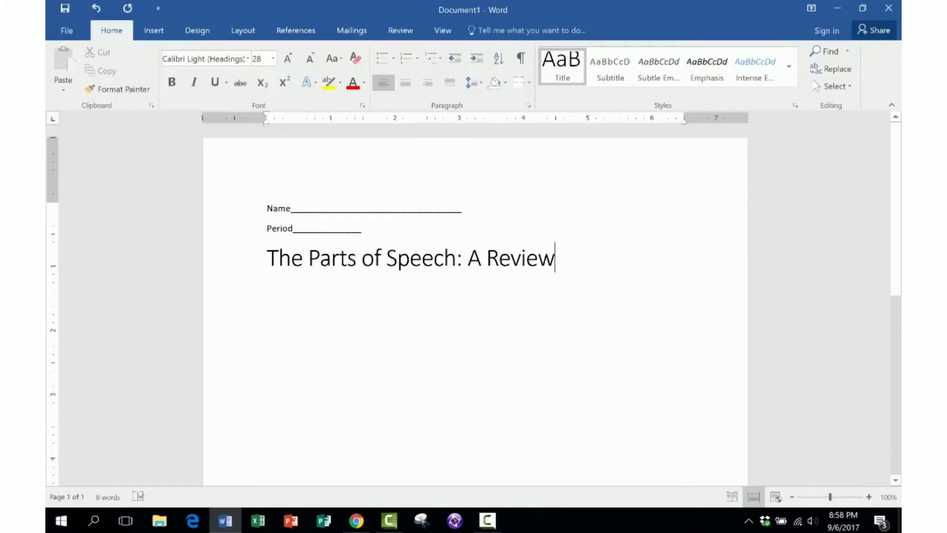
- Centre and underline the title "The Parts of Speech: A Review"
click(538, 257)
drag(565, 257, 266, 257)
click(405, 82)
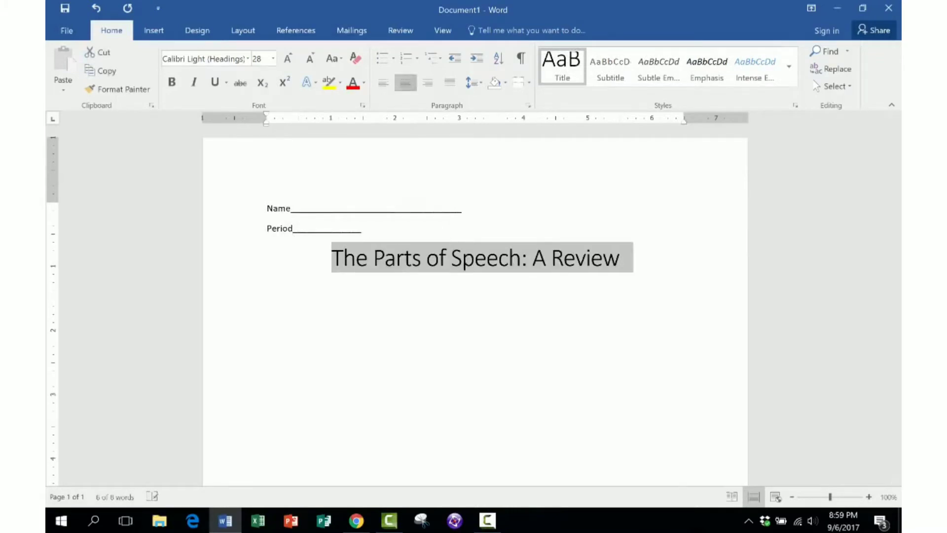
click(214, 82)
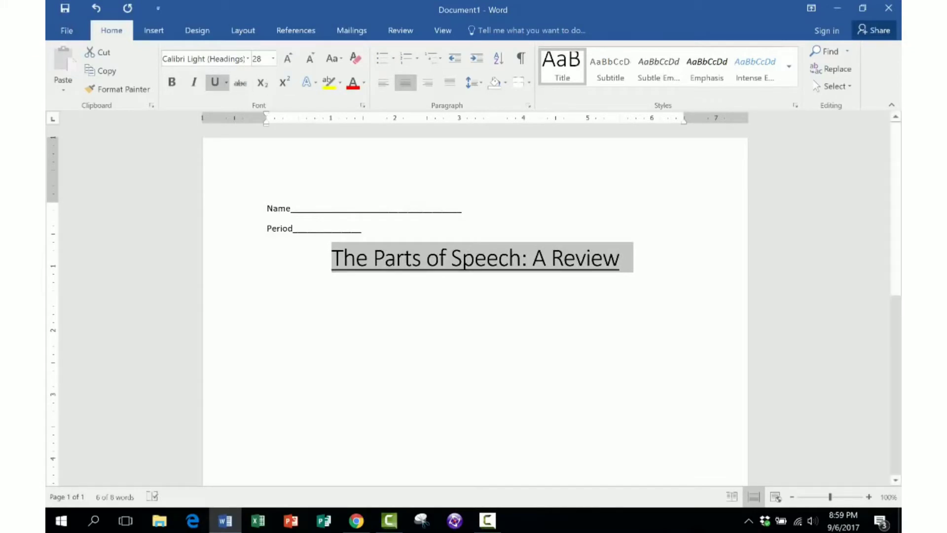
- Add two paragraphs of random filler text below the title, separated by a blank line, the second reading "Ksldfjklas;lkdfasdflkjasdf"
click(546, 257)
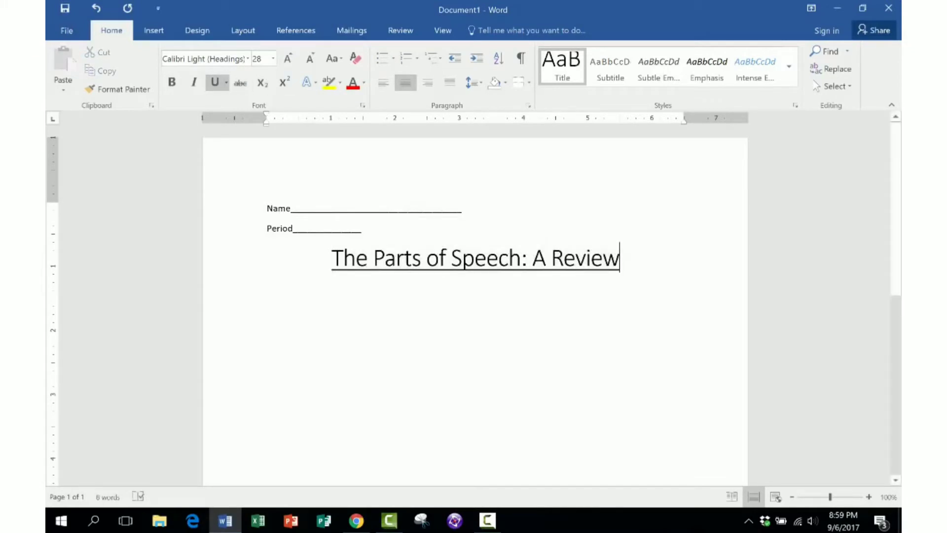
key(Return)
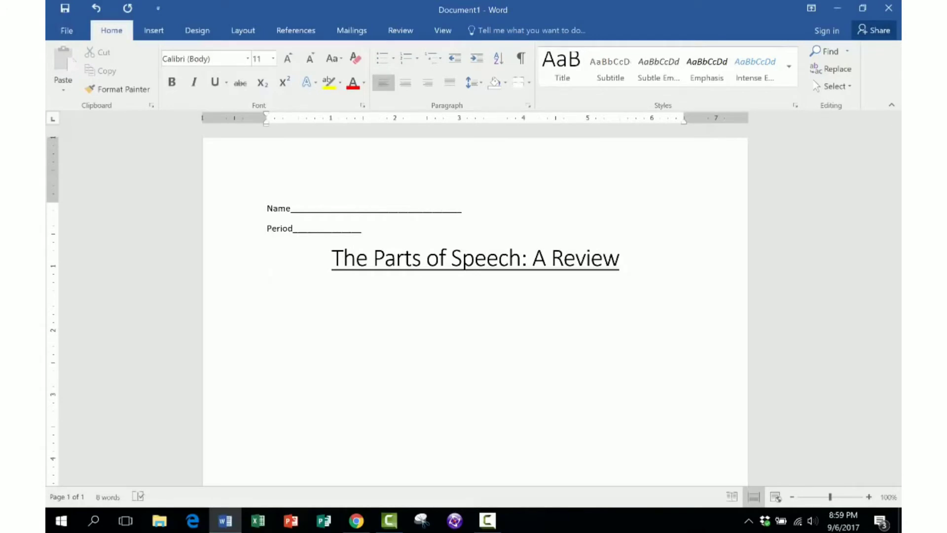
text(fklsadjfklasjdklfjaksljd)
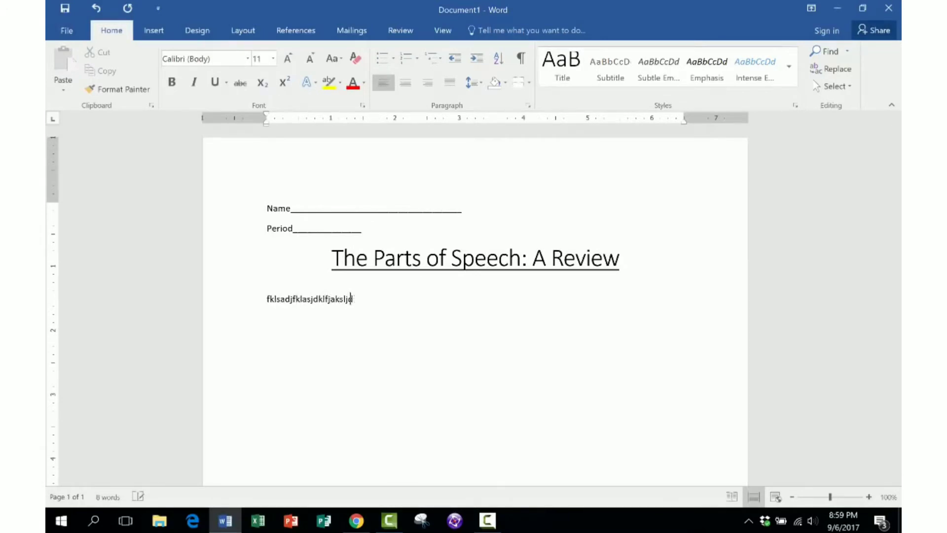
text(fklasjdkflj asdlkf askldjf klsd jf;klsk df ksl djfkls)
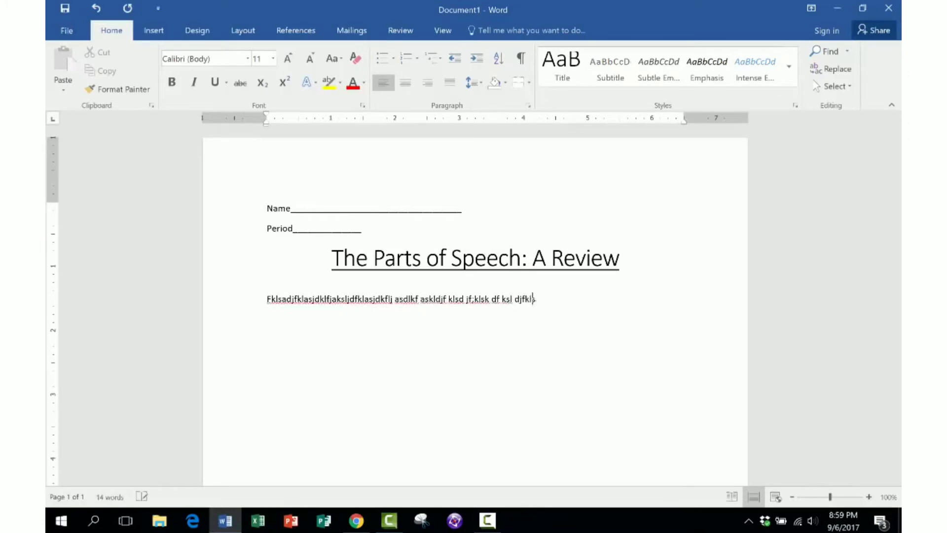
text(jd;fk ksjdfkljskdfjs dk k ksla)
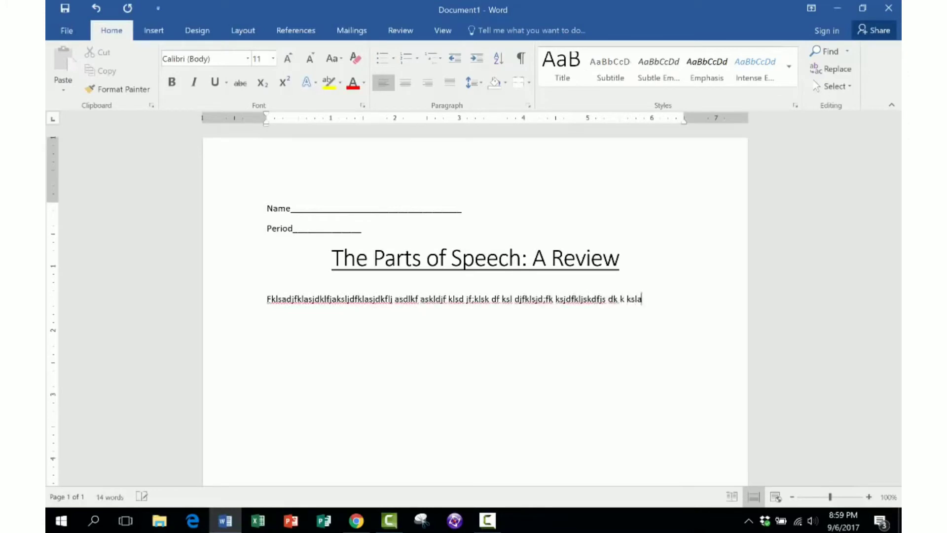
text( j;lfksakldfj klasjdfkl; askldf )
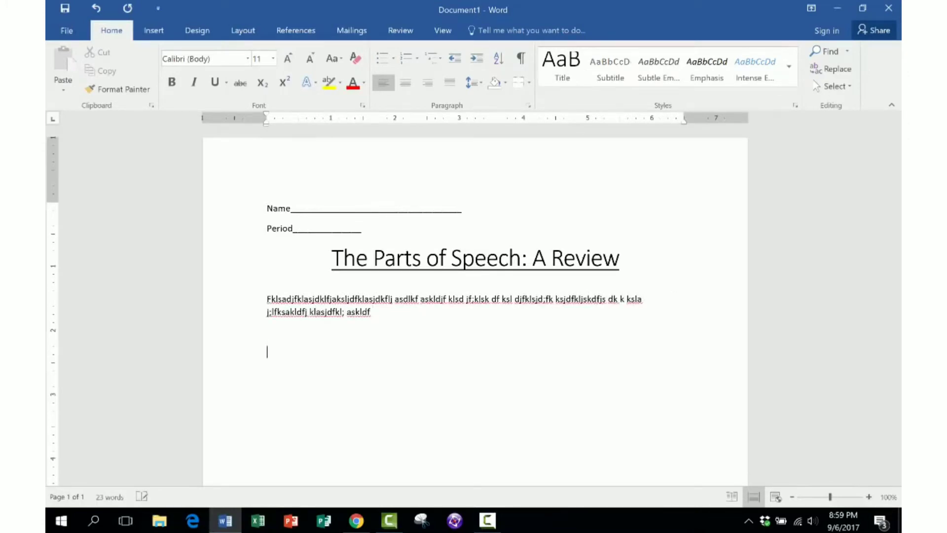
text(ksldfjklas;lkdfasdflkjasdf)
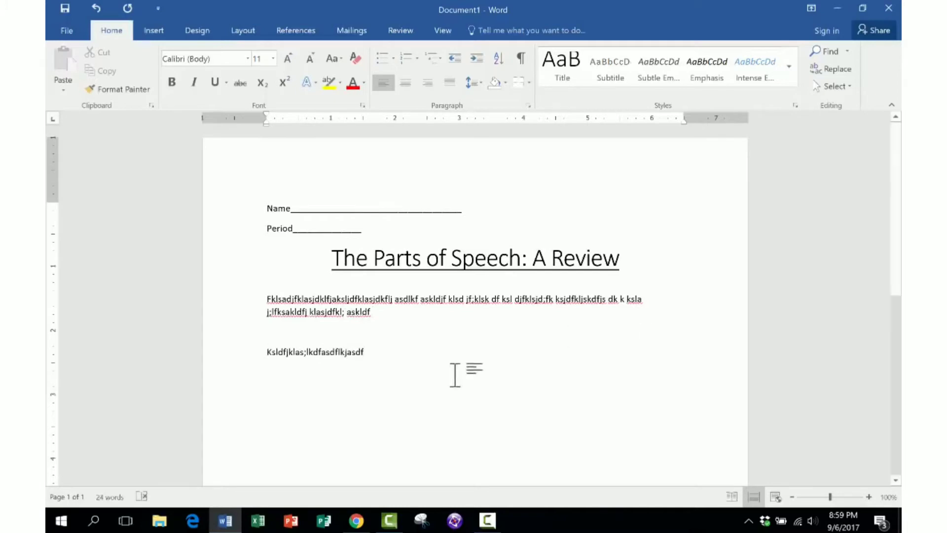
- Append "fsadfasdfasfd" to the end of the second filler paragraph
scroll(408, 281, down, 3)
scroll(408, 281, up, 3)
click(322, 310)
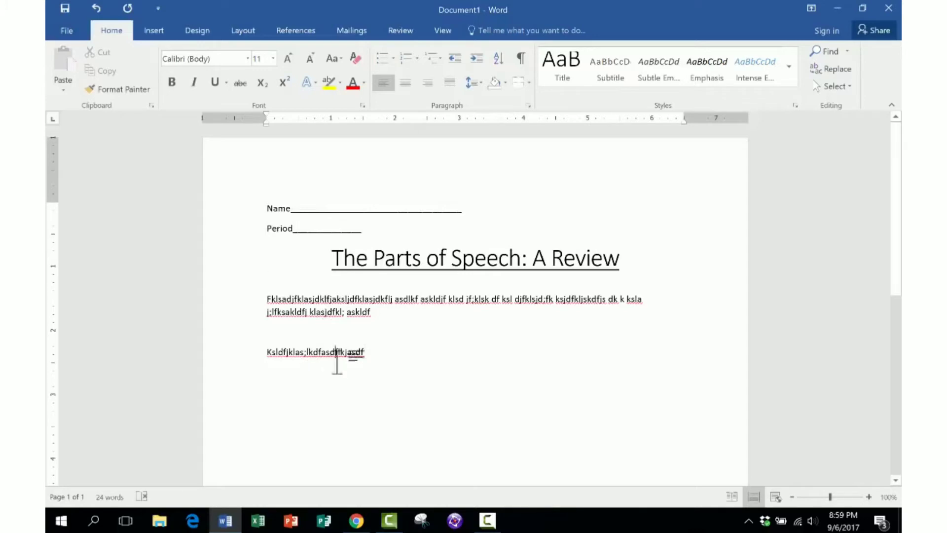
click(298, 408)
text(fsadfasdfasfd)
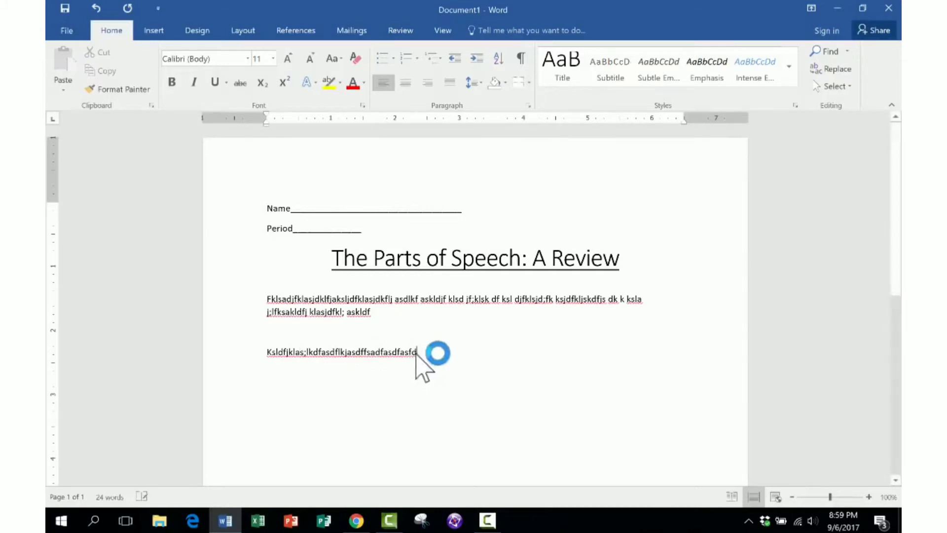
- Add "sdf" on the blank line under the title, "asfda" at the end of the first filler paragraph, and "sfd" on the blank line below it
click(368, 327)
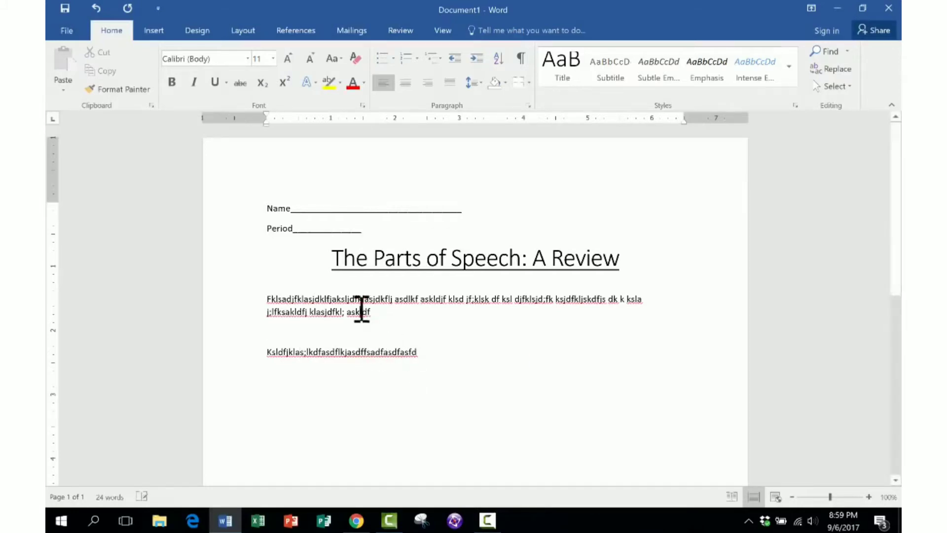
click(366, 279)
text(sdf)
click(402, 313)
text(asfda)
key(Down)
text(sfd)
- Try inserting "safd" before "of" in the title, and undo it
click(434, 266)
text(safd)
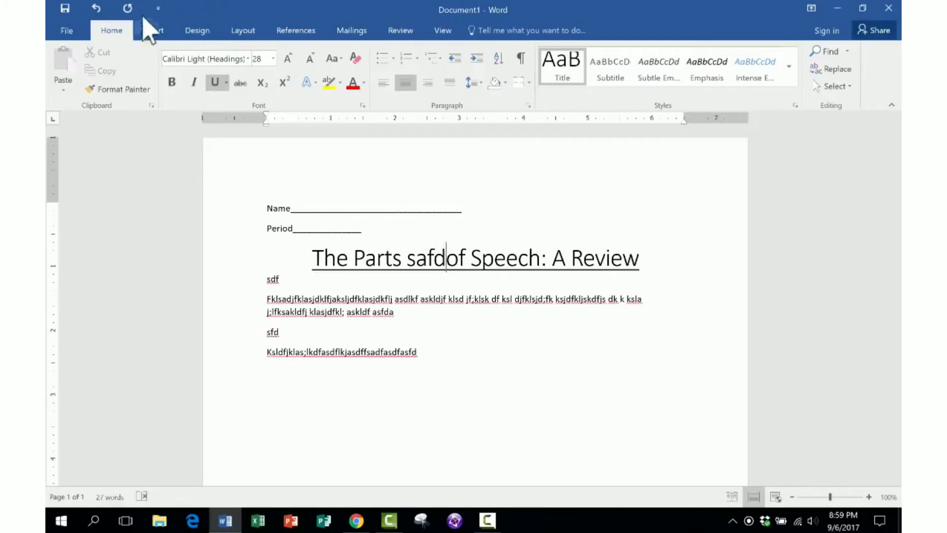
click(97, 9)
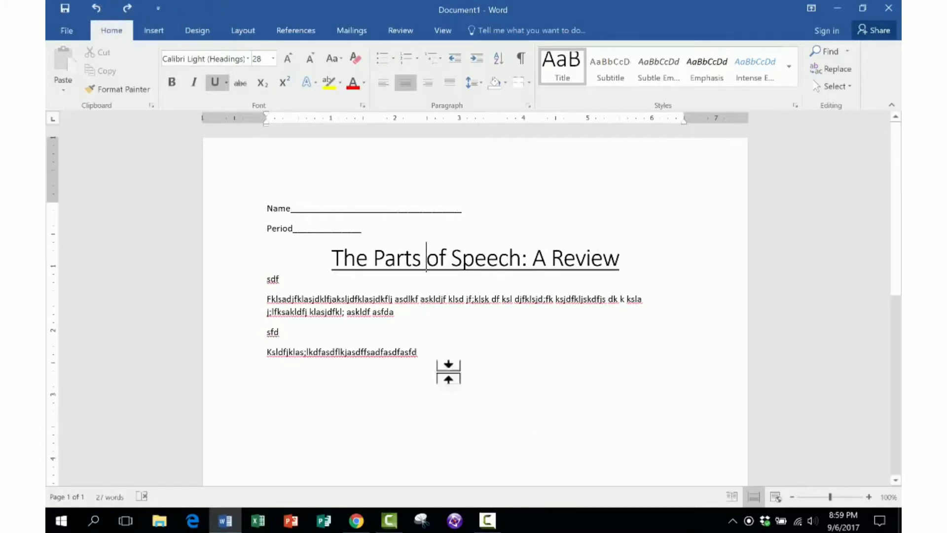
- Add a long run of blank lines after the last paragraph, followed by the filler lines "Sfjlksjdf;ljaskl;dfsdfjskl;dfklsklf" and ";lkasdfa"
click(453, 367)
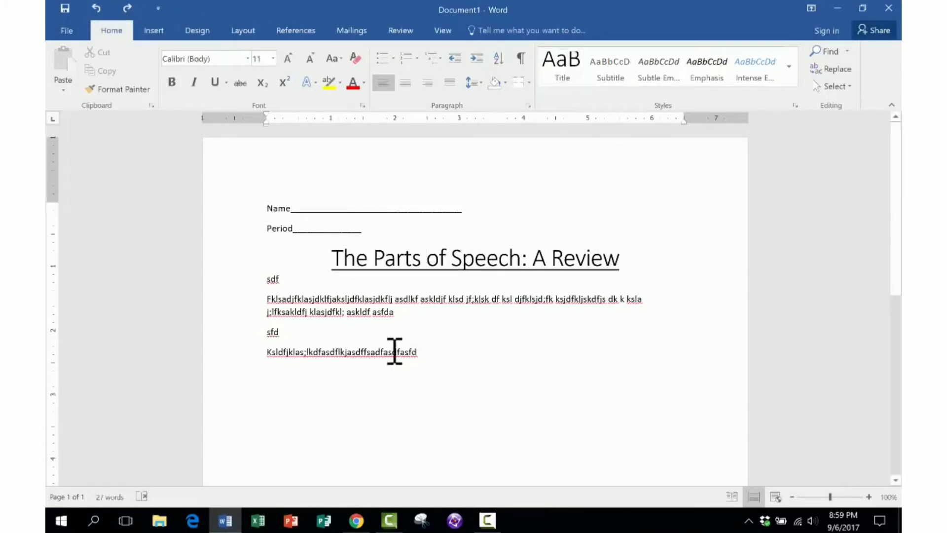
scroll(395, 397, down, 10)
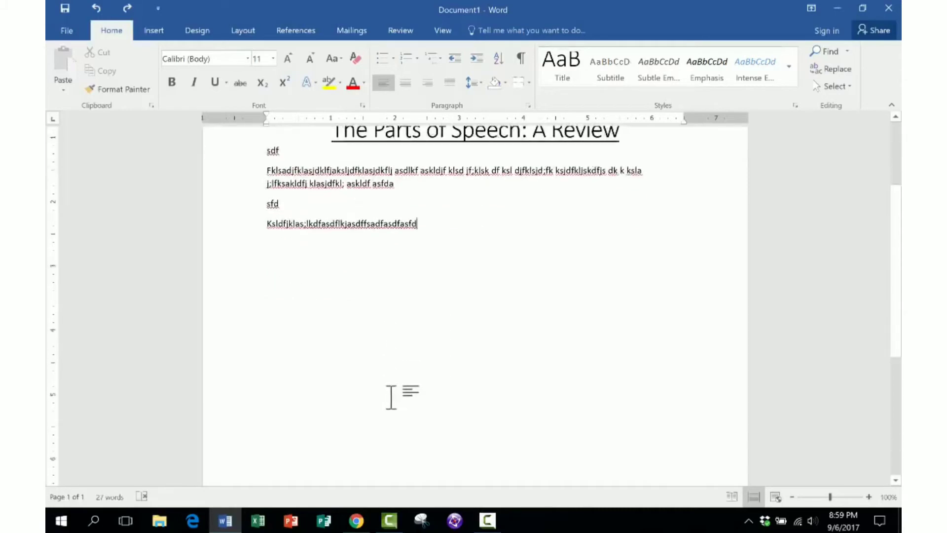
scroll(385, 405, up, 7)
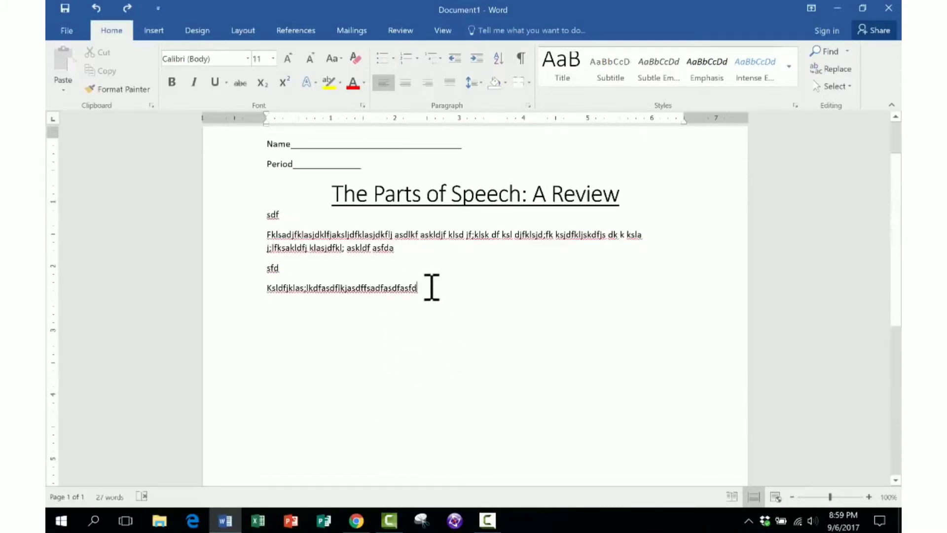
key(Return)
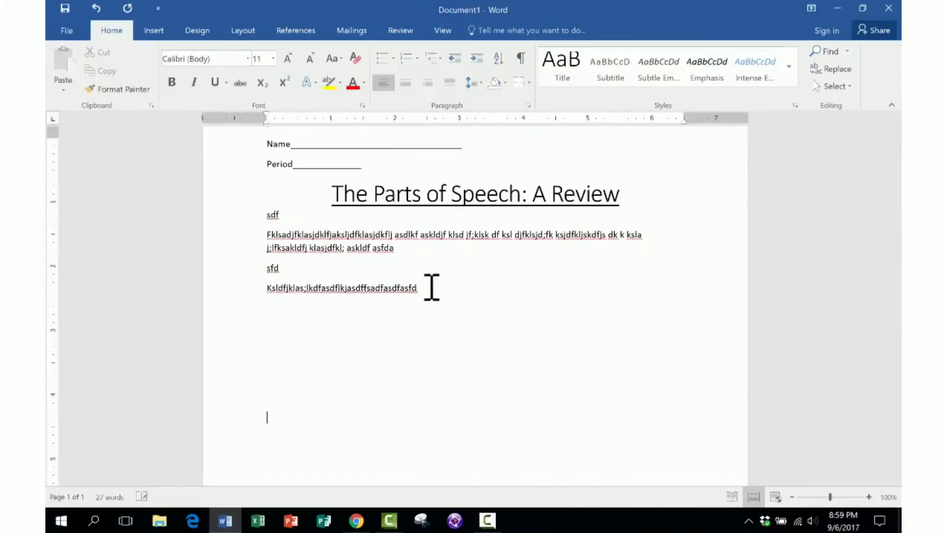
key(Return)
key(Return)
key(Return)
key(Return)
key(Return)
text(sdfjskl;dfklsklf )
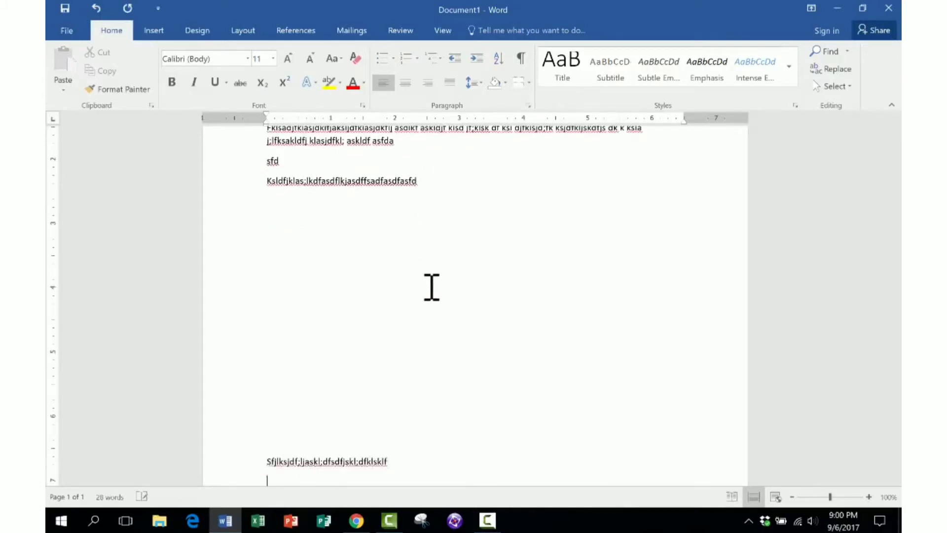
text(;lkasdfa)
- Add short filler lines such as "Sf", "D", "S" and "F" with blank lines between, continuing onto a second page
key(Return)
key(Return)
key(Return)
key(Return)
key(Return)
text(S)
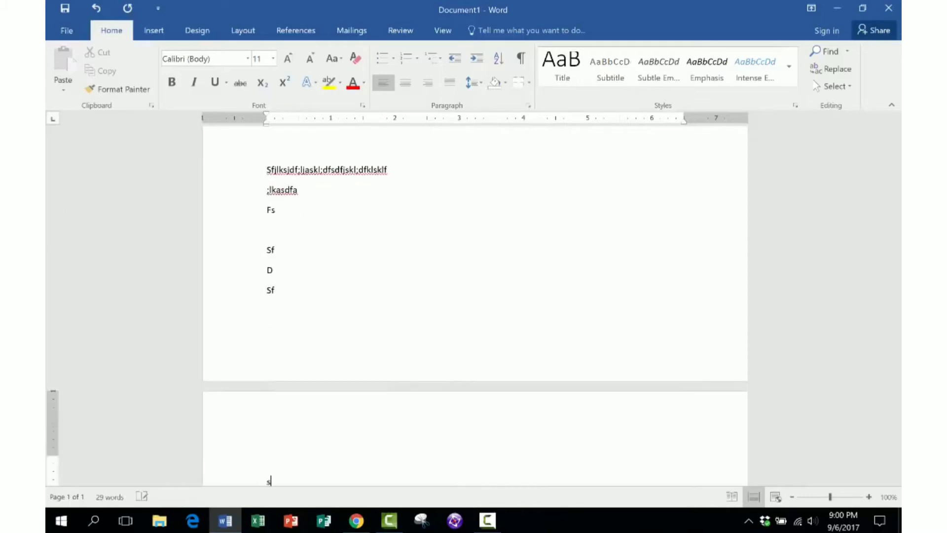
key(Return)
text(S)
key(Return)
text(F)
key(Return)
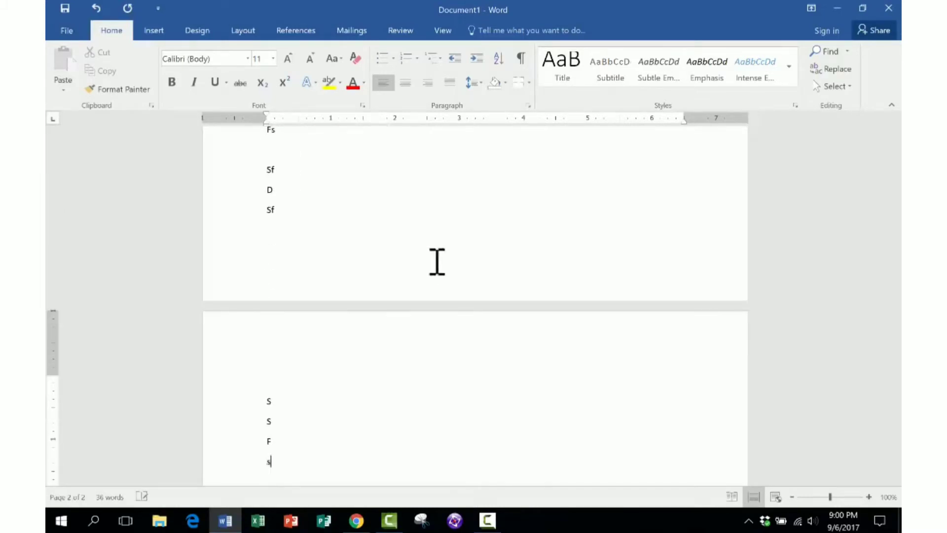
- Insert the human skeleton picture from the "1 Photos I Use" folder in Dropbox
scroll(476, 292, up, 12)
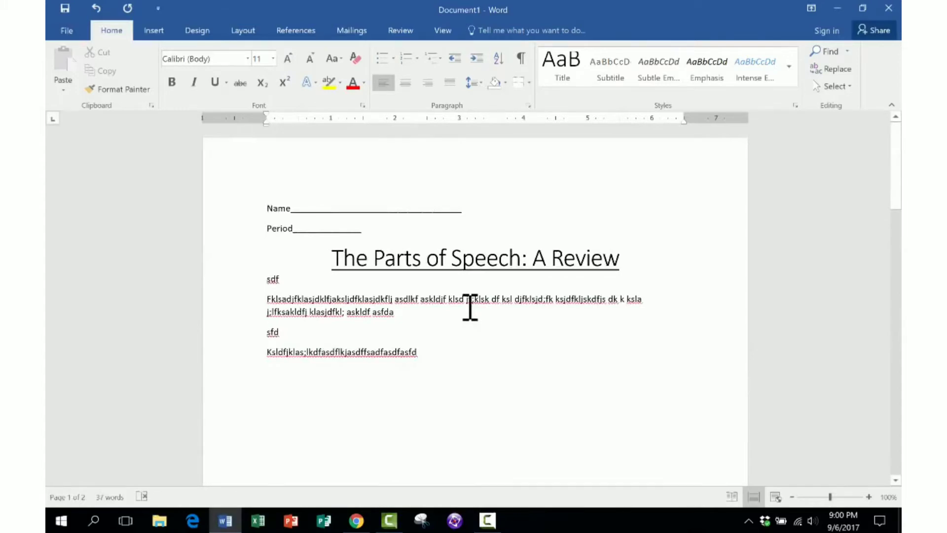
click(154, 30)
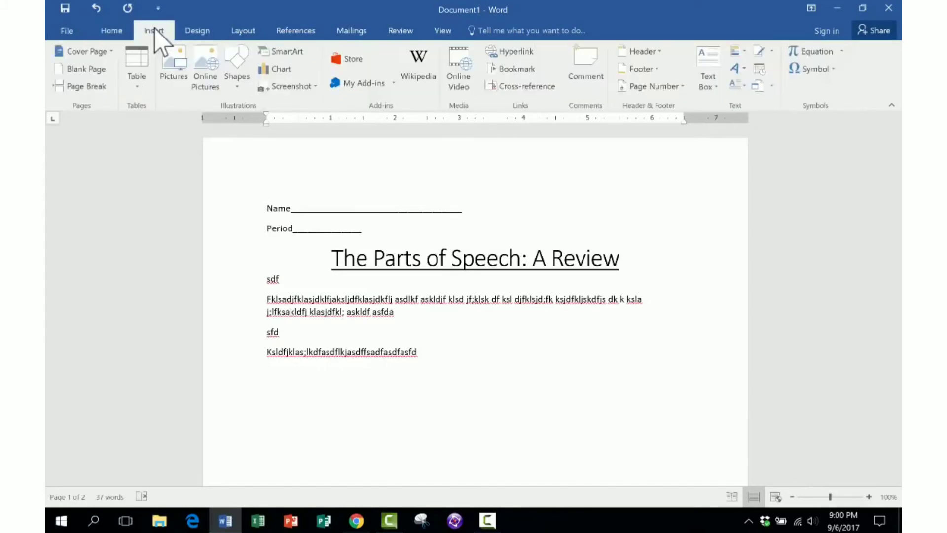
scroll(367, 98, up, 1)
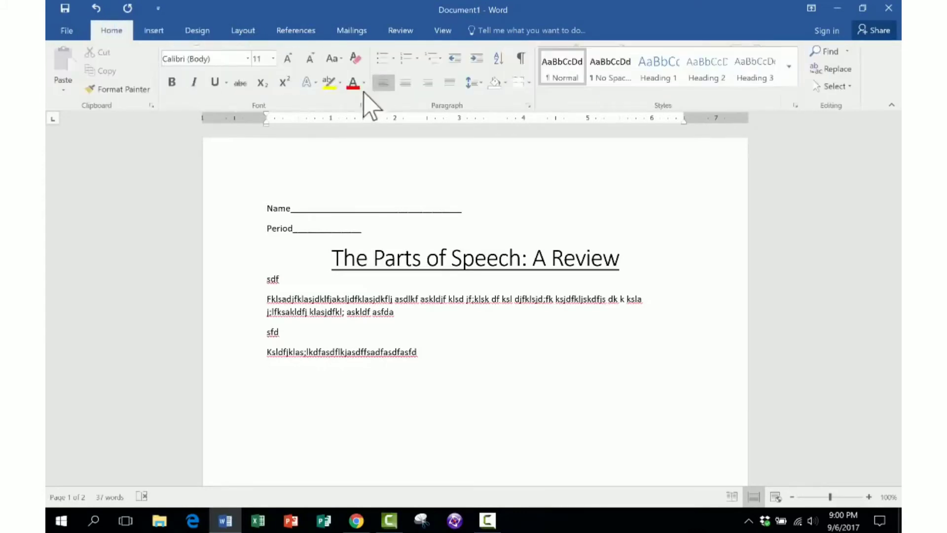
click(157, 35)
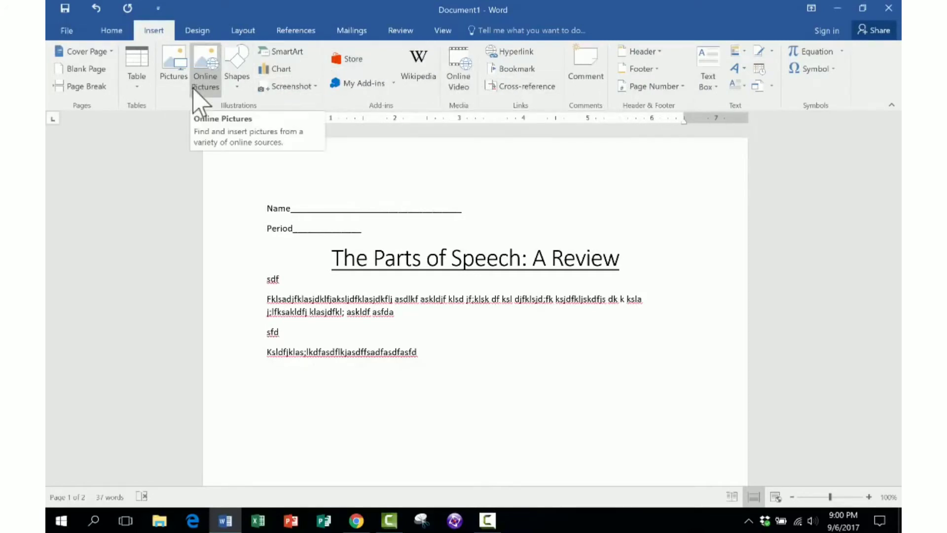
click(183, 74)
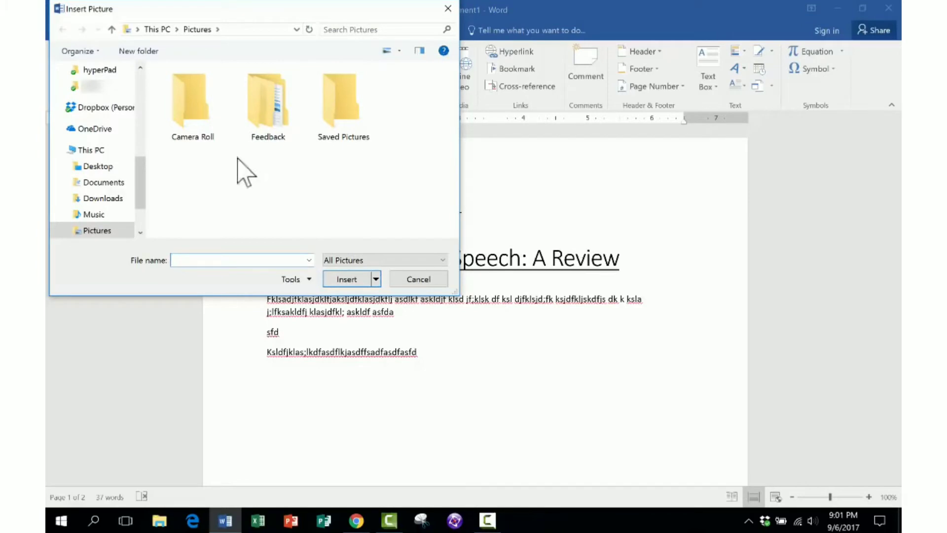
scroll(117, 179, down, 1)
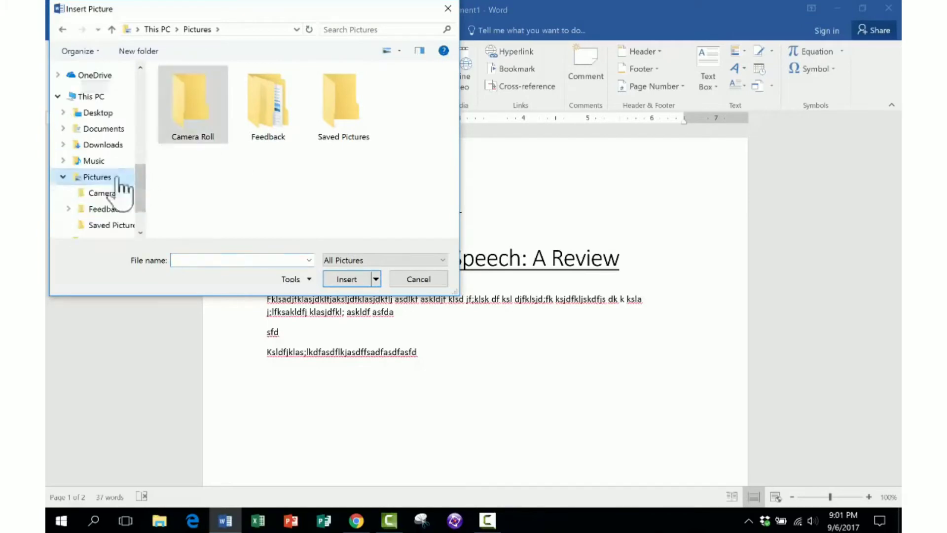
click(113, 192)
scroll(106, 123, up, 3)
click(106, 70)
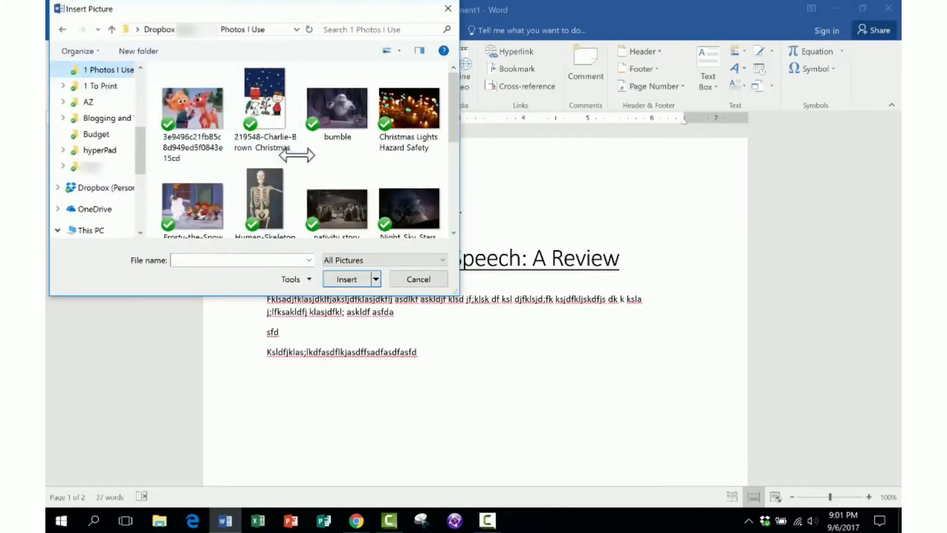
scroll(285, 180, down, 3)
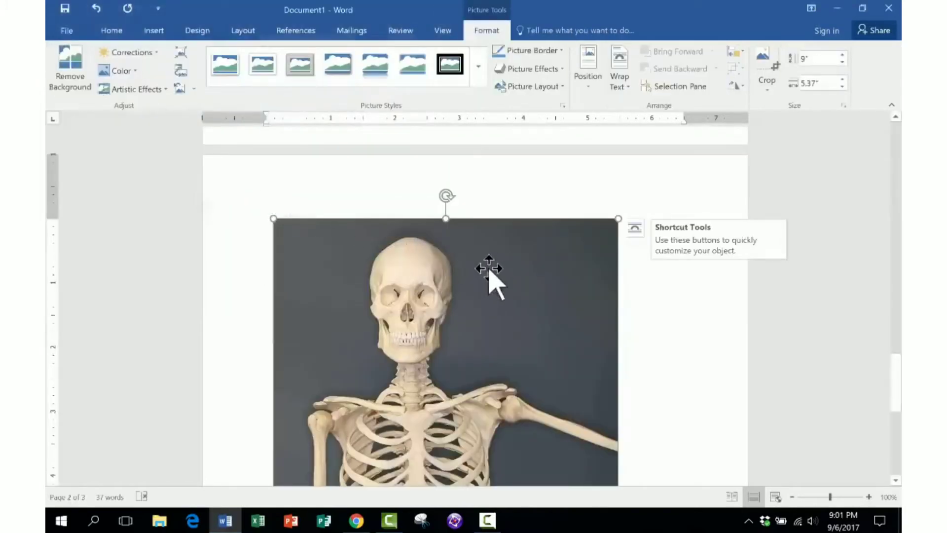
- Try to move the skeleton picture up toward the text on the first page
scroll(487, 283, up, 1)
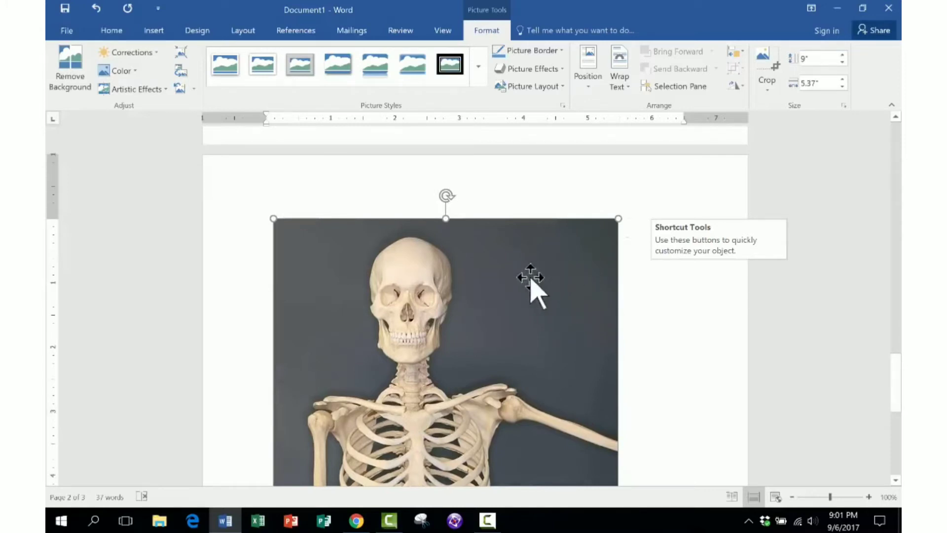
scroll(533, 289, up, 6)
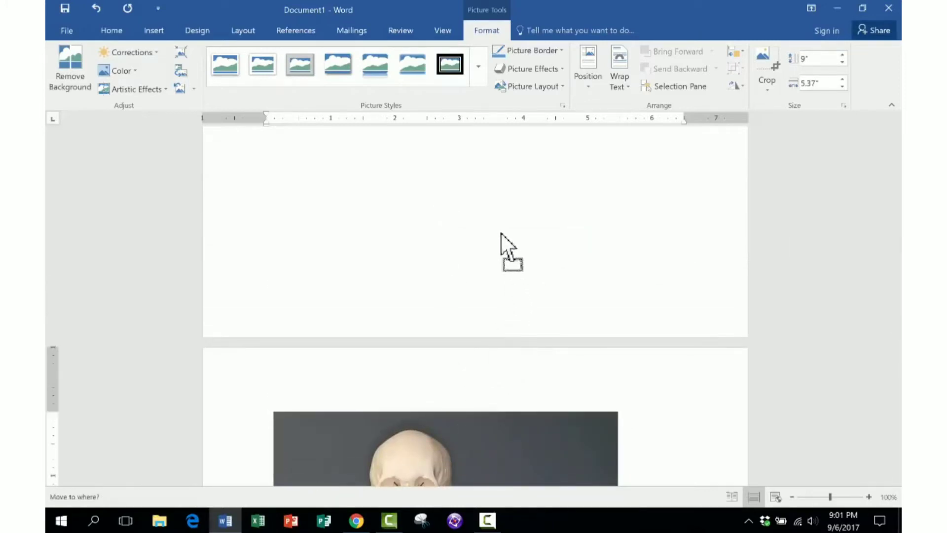
scroll(501, 246, down, 6)
- Look through the document's pages to examine where the skeleton picture sits relative to the title and filler text
scroll(539, 296, down, 15)
scroll(537, 296, up, 20)
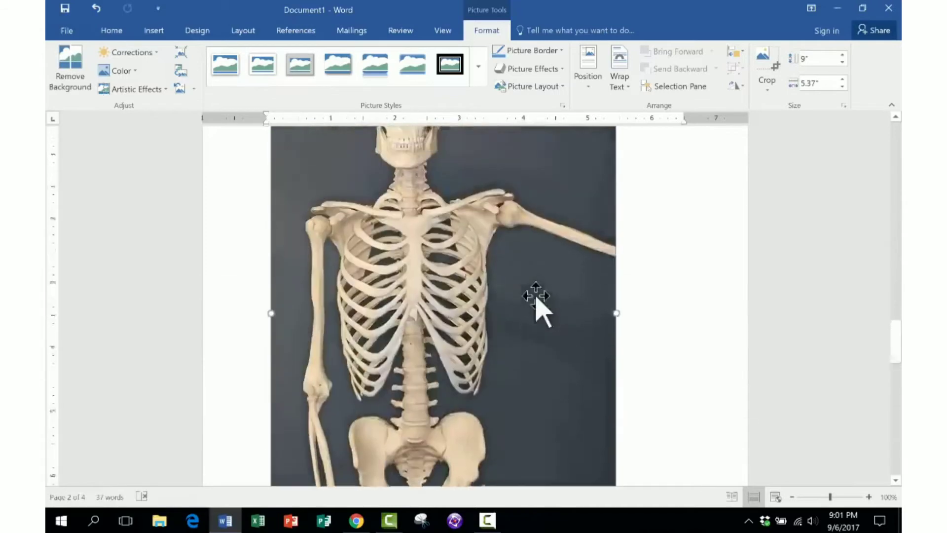
scroll(537, 296, up, 20)
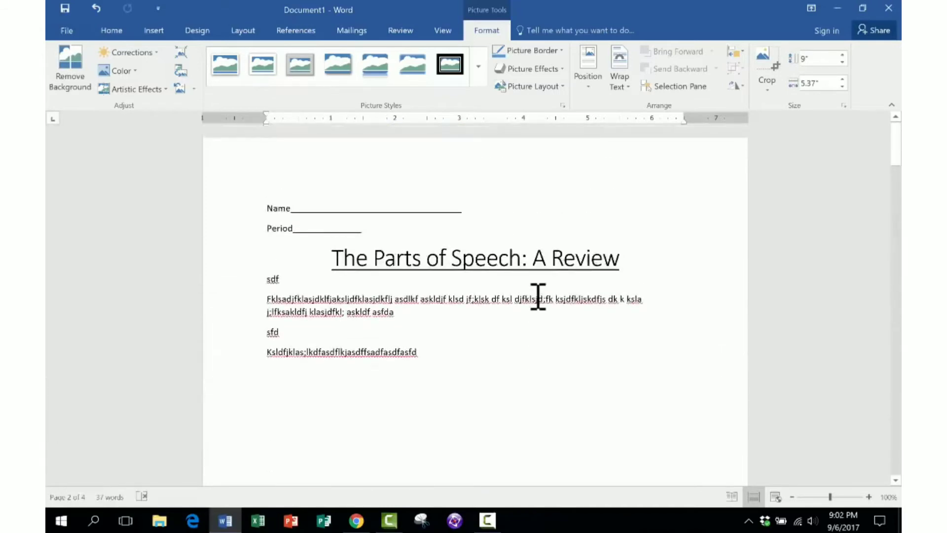
scroll(538, 296, down, 6)
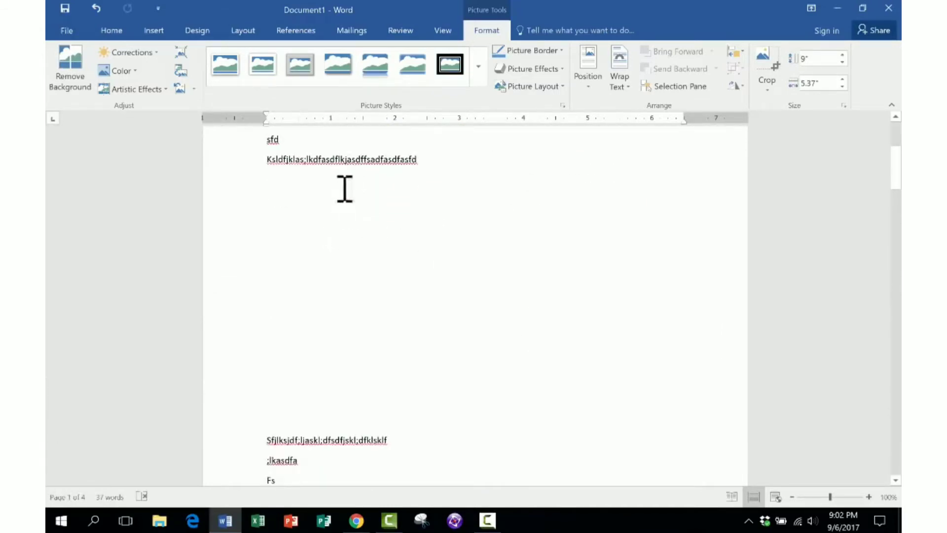
scroll(345, 189, down, 1)
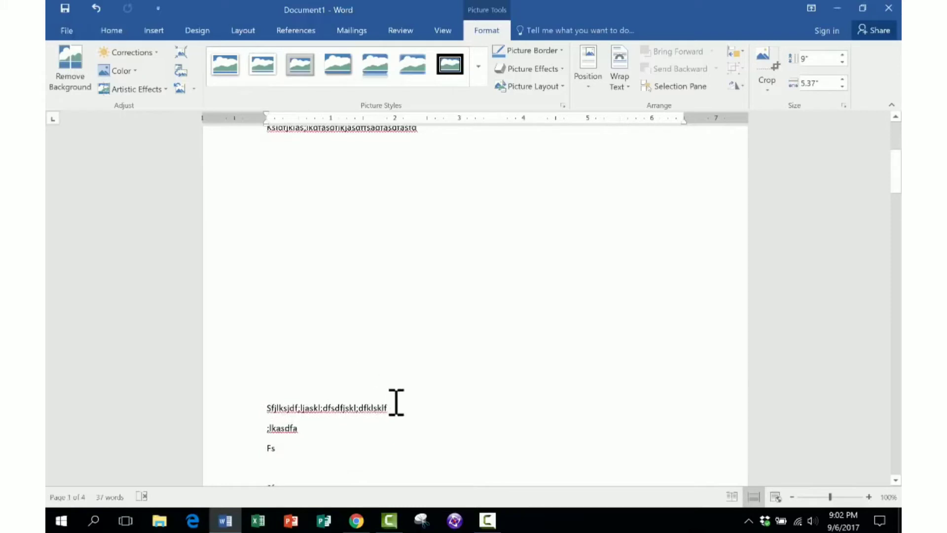
scroll(396, 402, down, 20)
scroll(398, 411, up, 5)
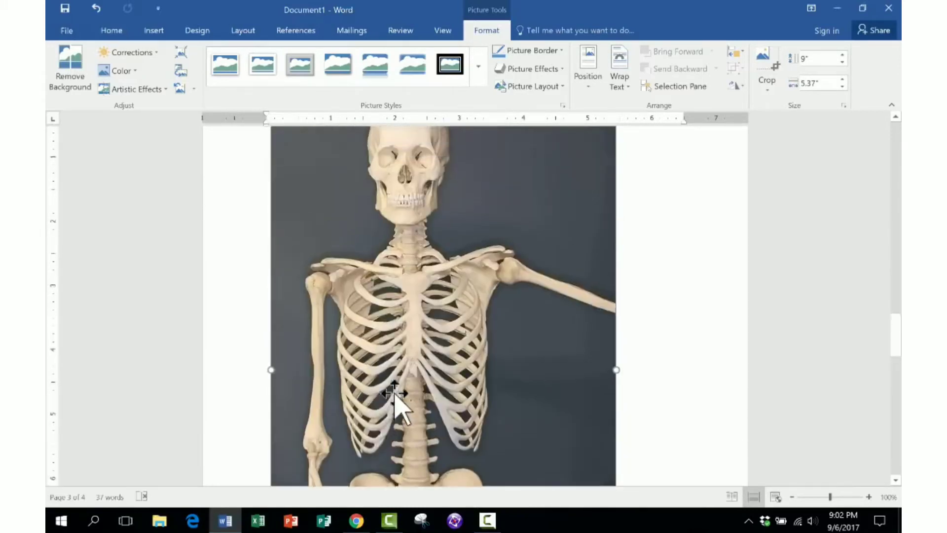
scroll(398, 405, up, 5)
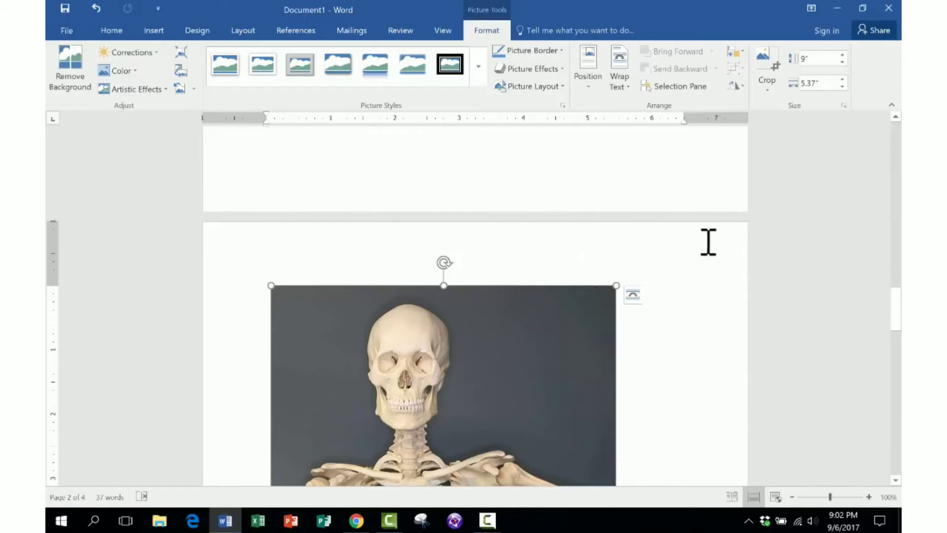
- Shrink the skeleton picture proportionally to about 3.3 by 1.97 inches
click(708, 242)
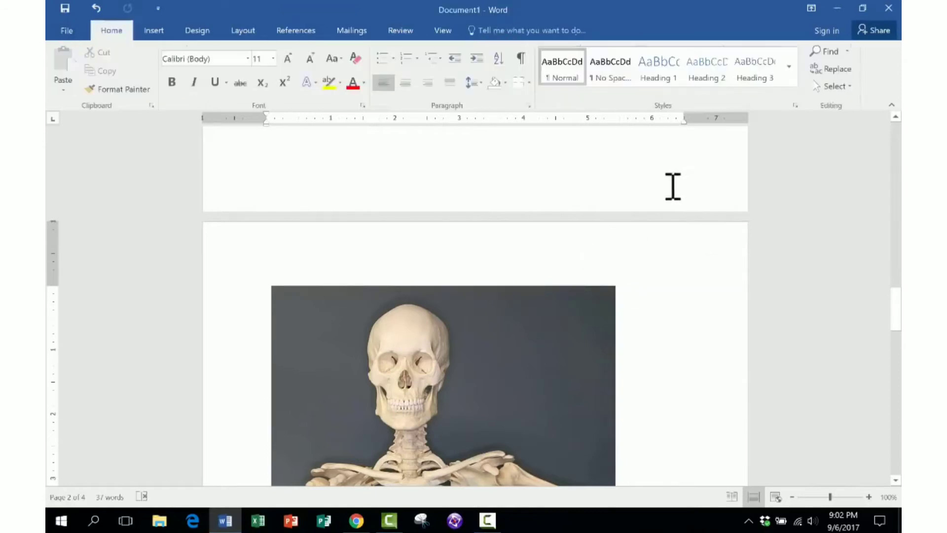
click(526, 341)
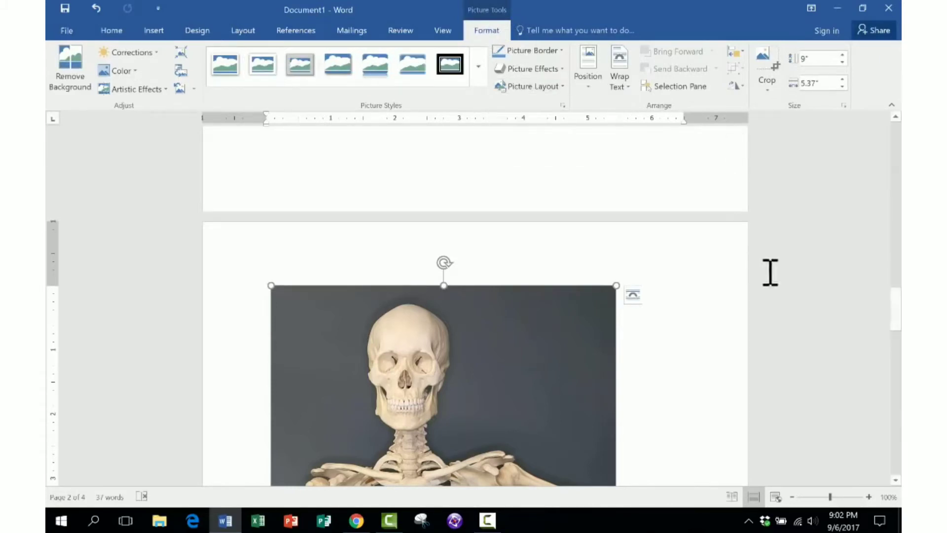
scroll(711, 267, down, 3)
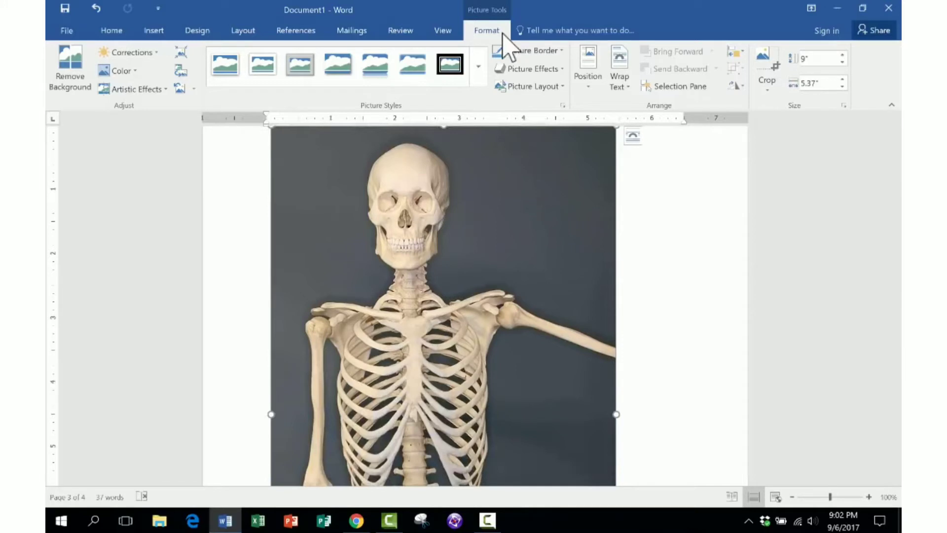
scroll(566, 244, up, 3)
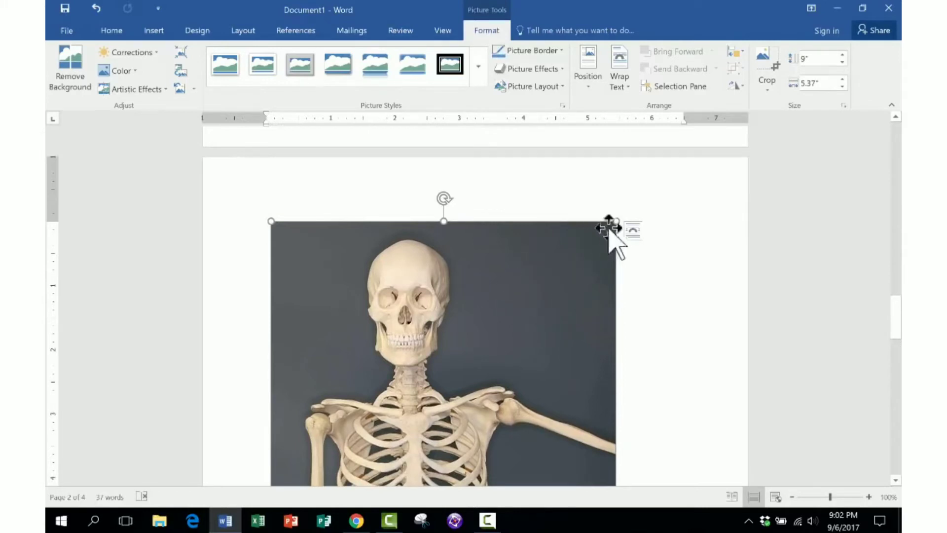
drag(616, 222, 346, 451)
scroll(377, 422, up, 4)
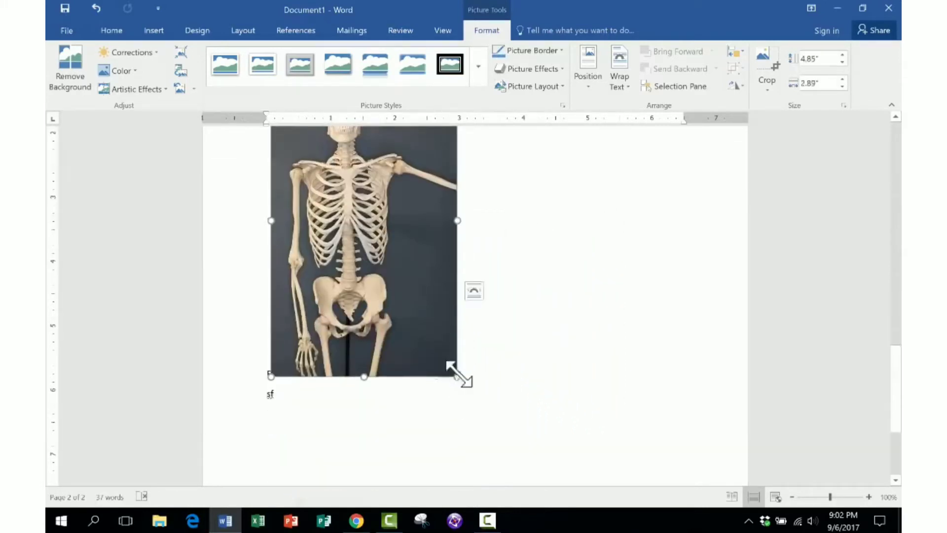
drag(458, 376, 398, 275)
scroll(525, 283, up, 6)
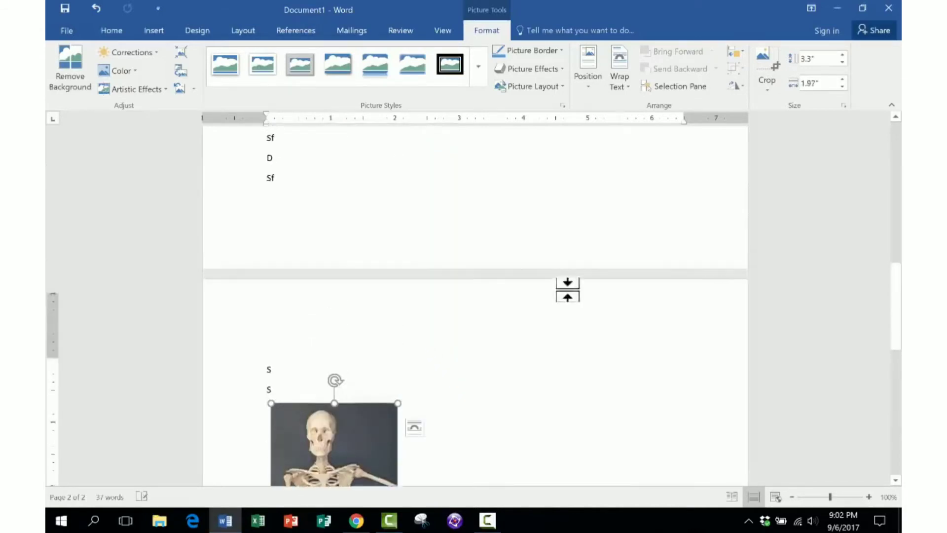
- Try to move the inline skeleton picture up from the second page toward the first-page text
scroll(543, 312, down, 3)
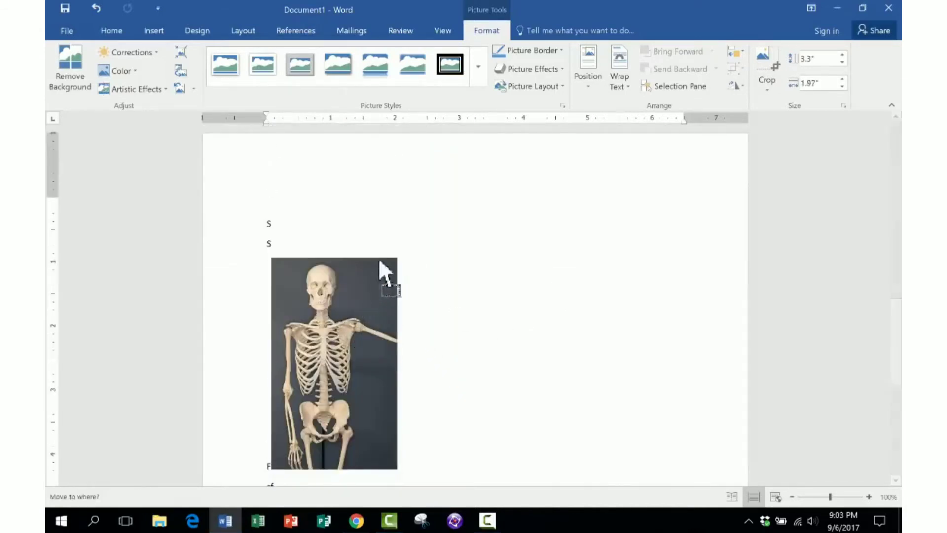
drag(383, 270, 433, 174)
scroll(406, 277, up, 5)
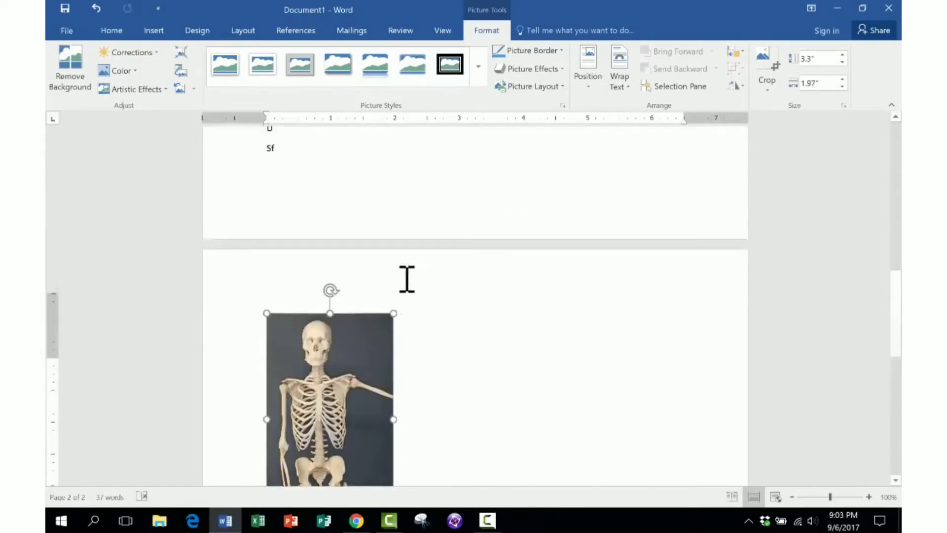
drag(327, 482, 333, 217)
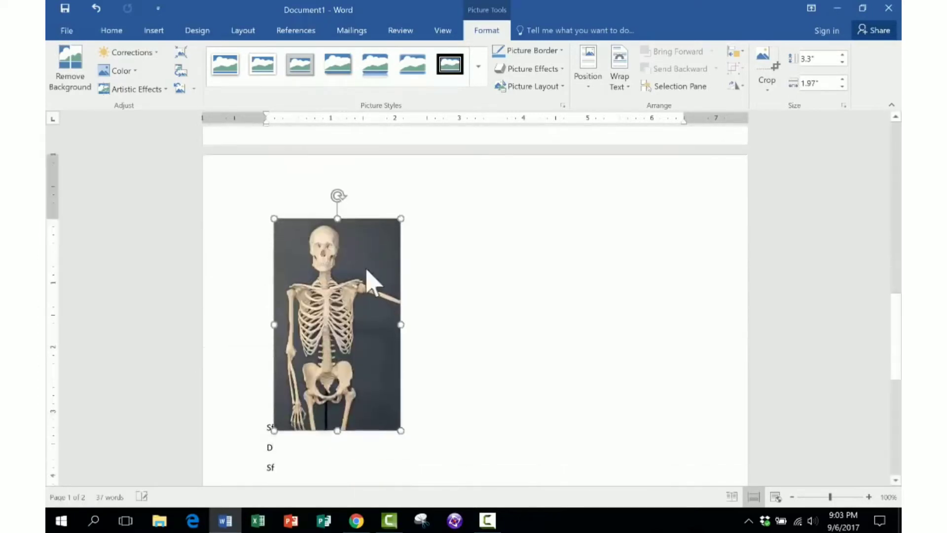
scroll(373, 282, up, 2)
drag(363, 322, 497, 171)
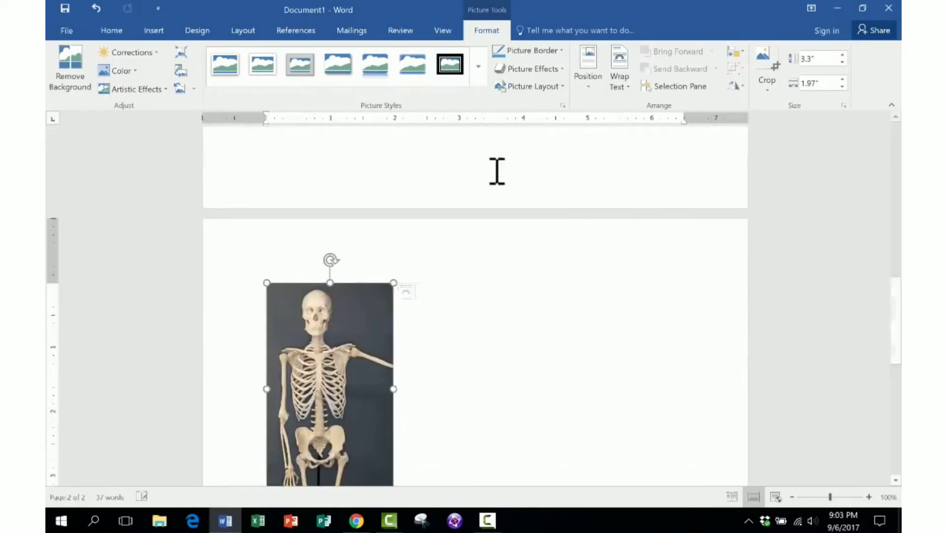
scroll(488, 245, down, 2)
click(405, 297)
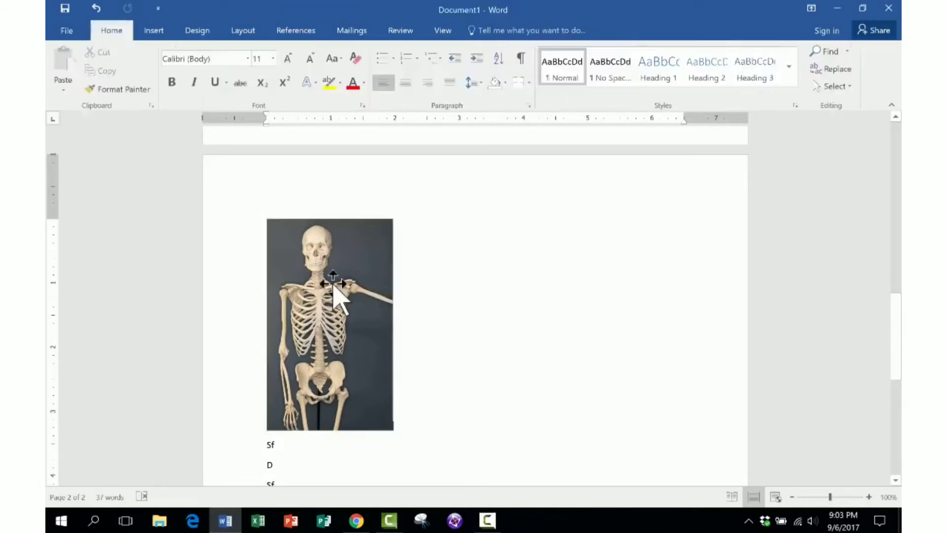
- Set the skeleton picture's text wrapping to Behind Text
click(332, 284)
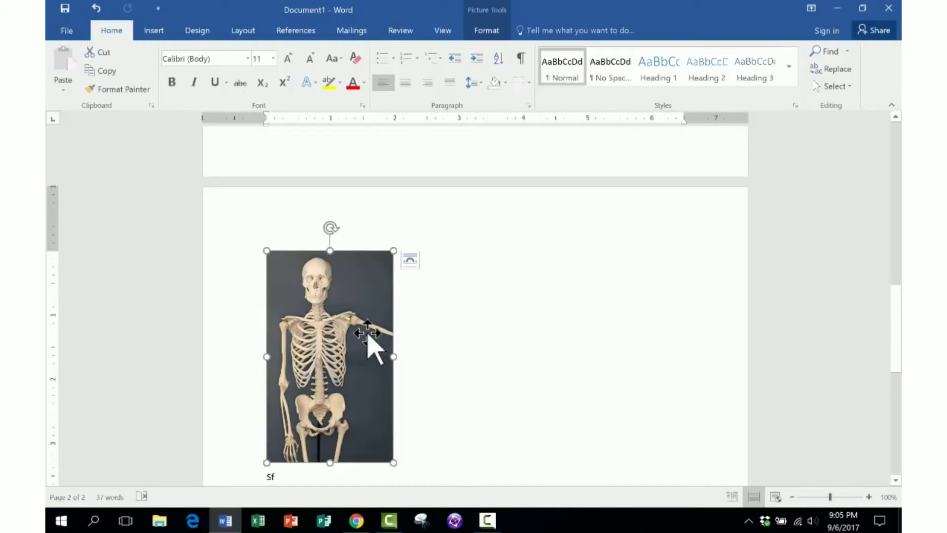
scroll(367, 336, down, 1)
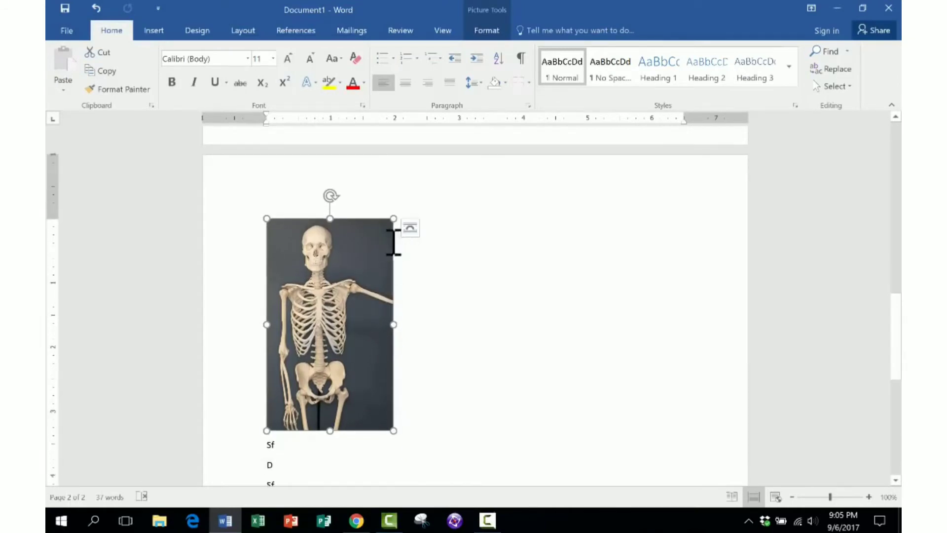
click(410, 229)
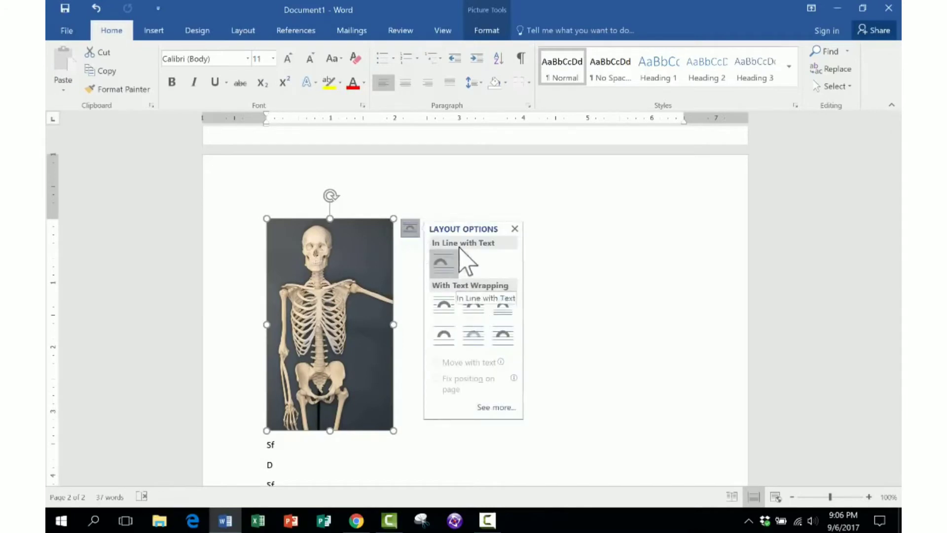
right_click(358, 320)
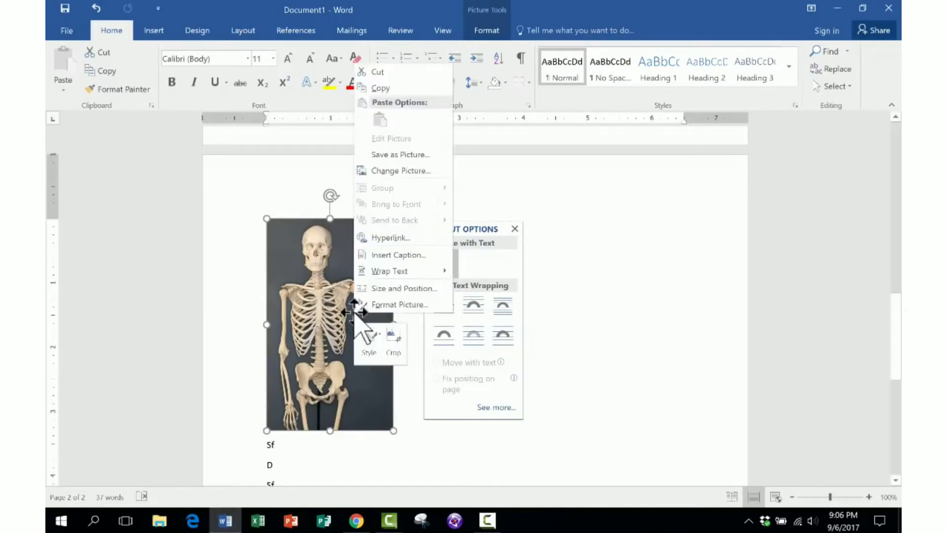
click(317, 305)
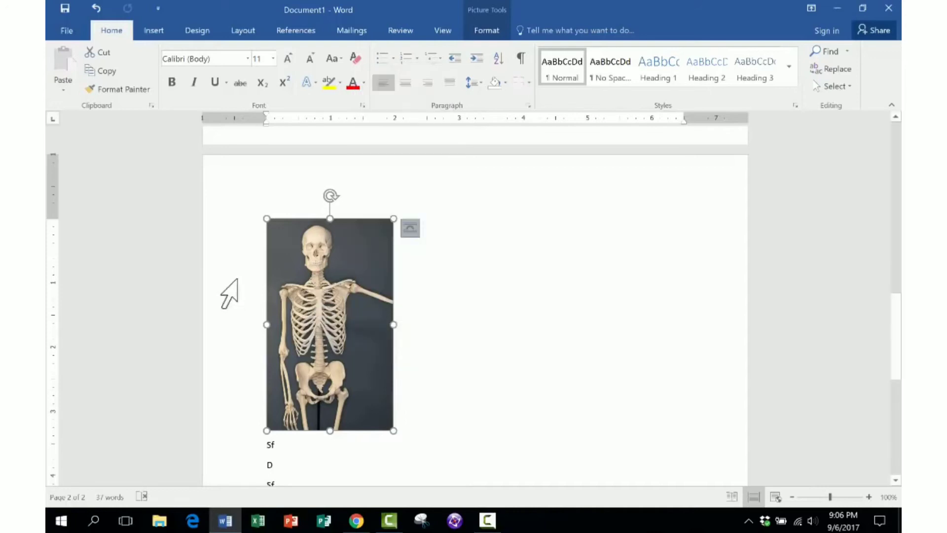
click(228, 292)
right_click(336, 313)
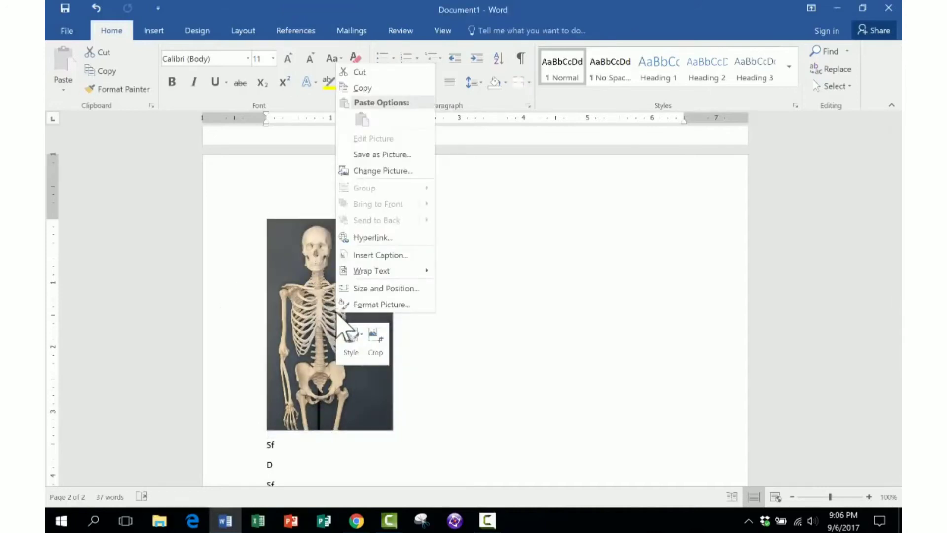
right_click(372, 333)
mouse_move(451, 296)
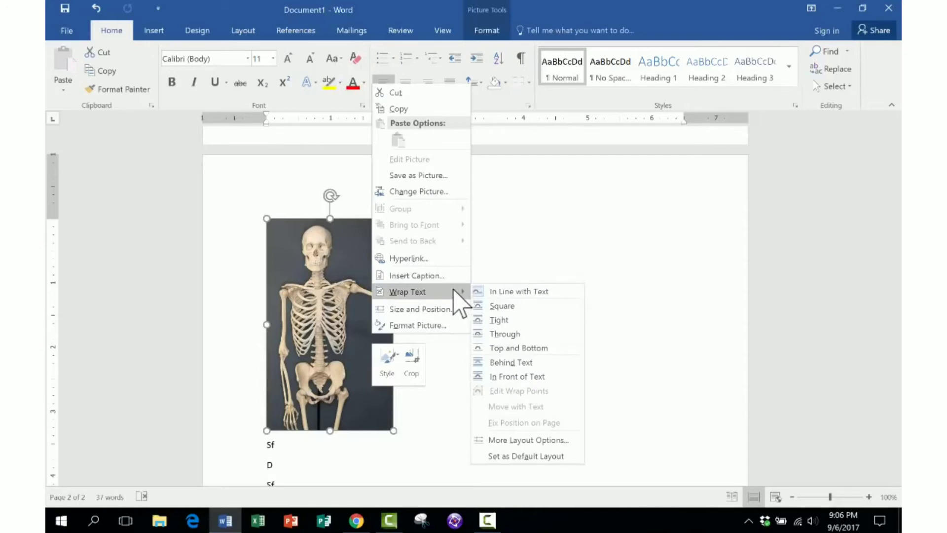
click(494, 291)
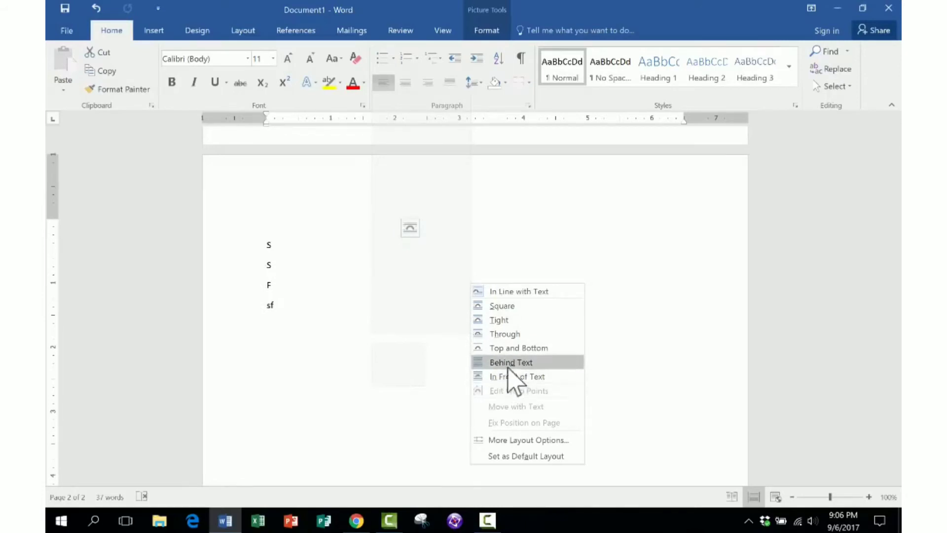
click(509, 368)
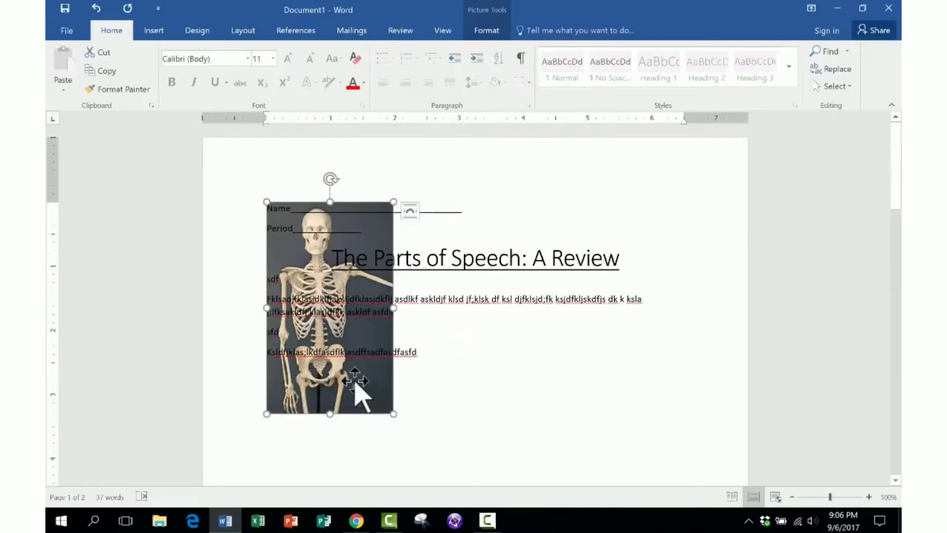
- Move the skeleton picture into the blank space between the two blocks of filler text on the first page
drag(356, 387, 347, 462)
scroll(421, 421, down, 8)
drag(374, 194, 622, 326)
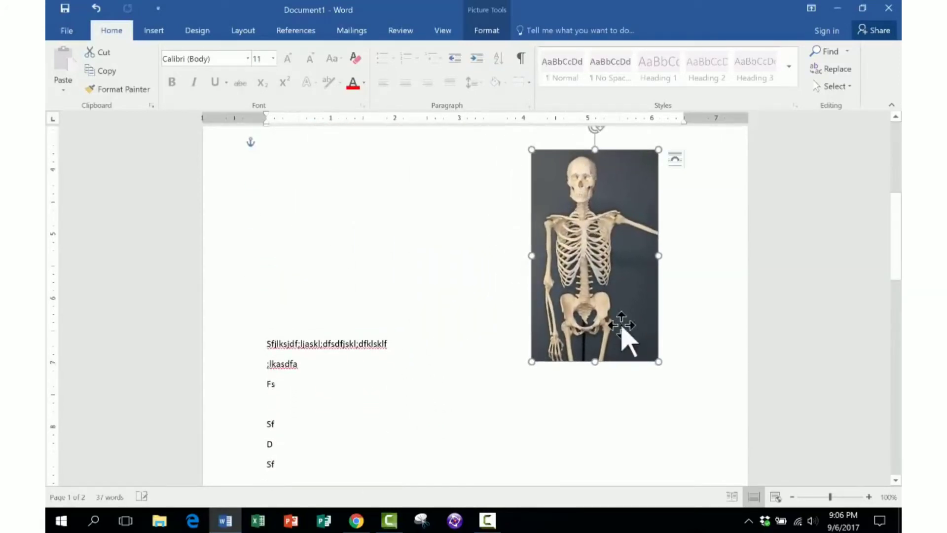
click(676, 158)
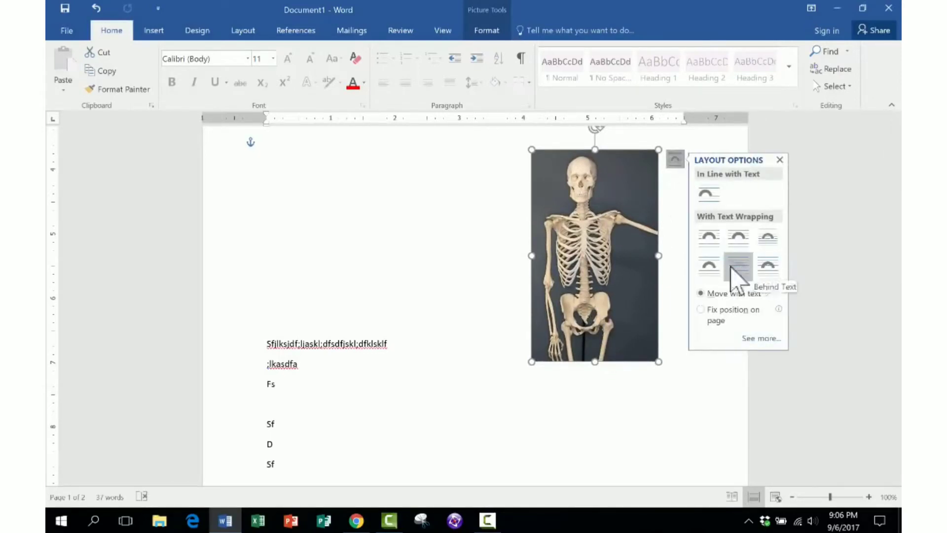
drag(598, 239, 499, 295)
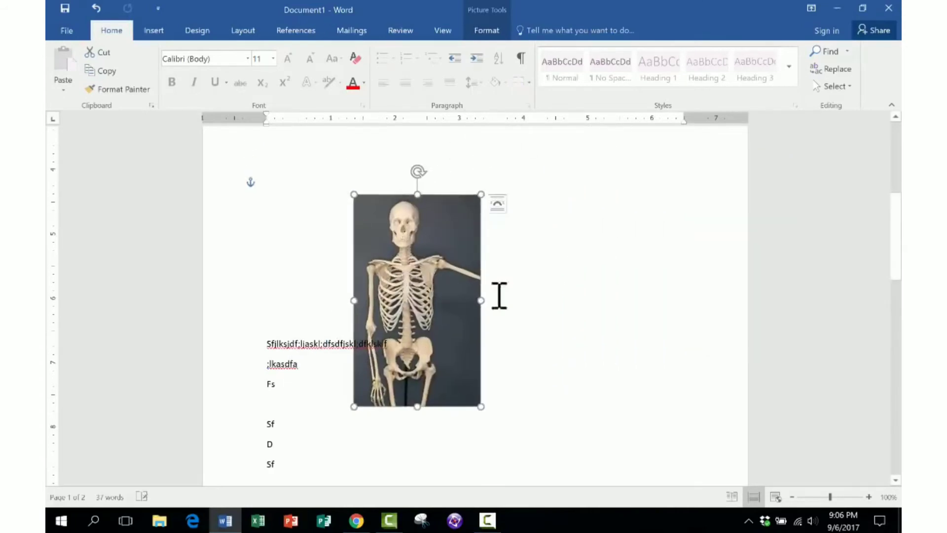
scroll(554, 297, up, 5)
scroll(557, 305, down, 3)
drag(430, 335, 421, 254)
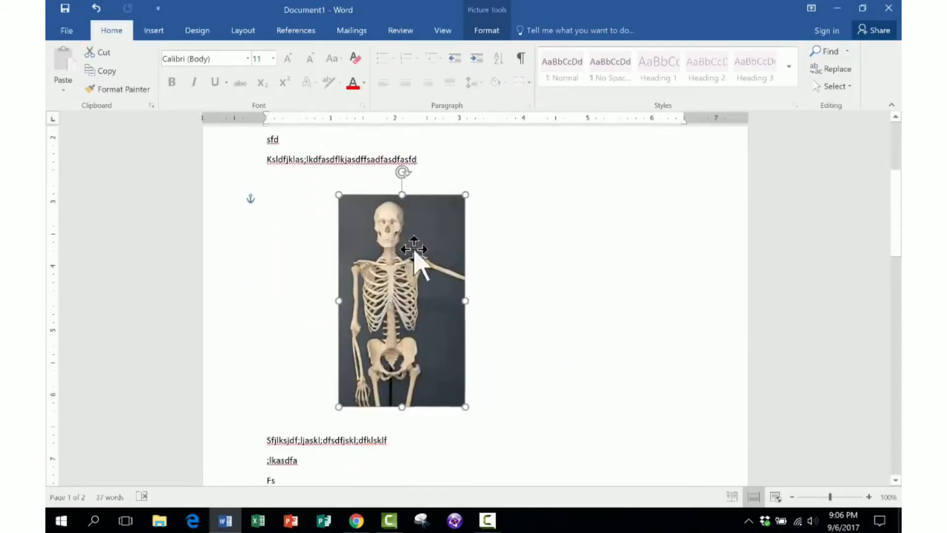
- Reposition the skeleton picture within the blank space below the body text and resize it to about 3.64 by 2.17 inches
drag(465, 195, 433, 244)
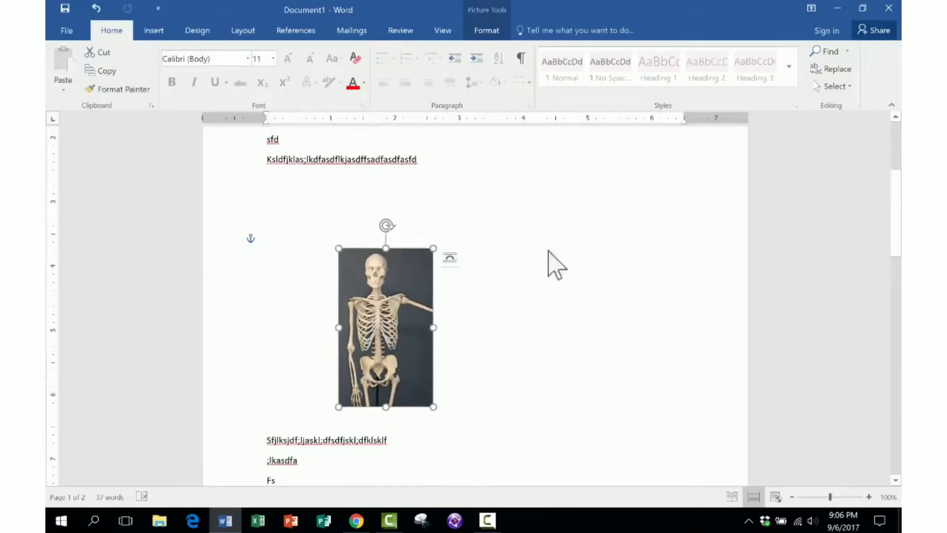
scroll(555, 261, up, 5)
drag(461, 360, 386, 431)
scroll(526, 370, down, 5)
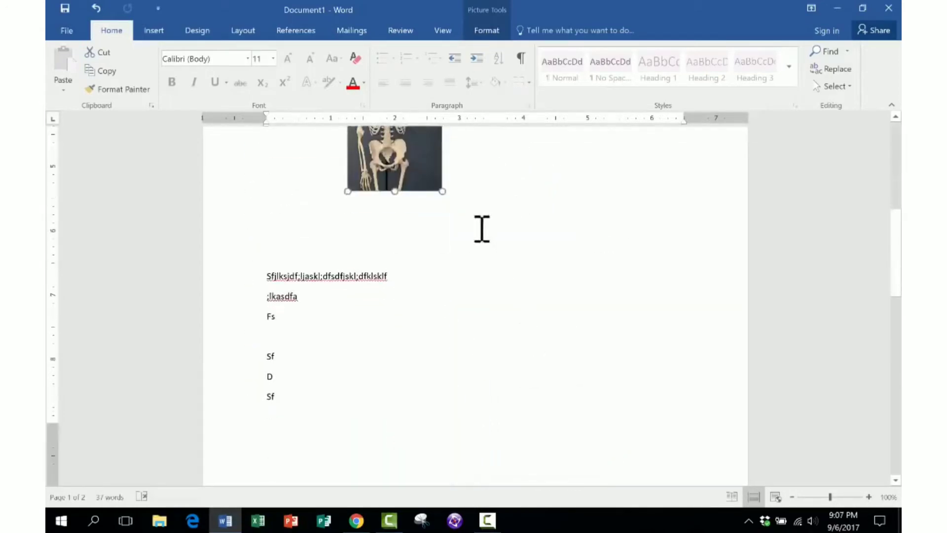
scroll(482, 228, up, 4)
drag(425, 379, 491, 402)
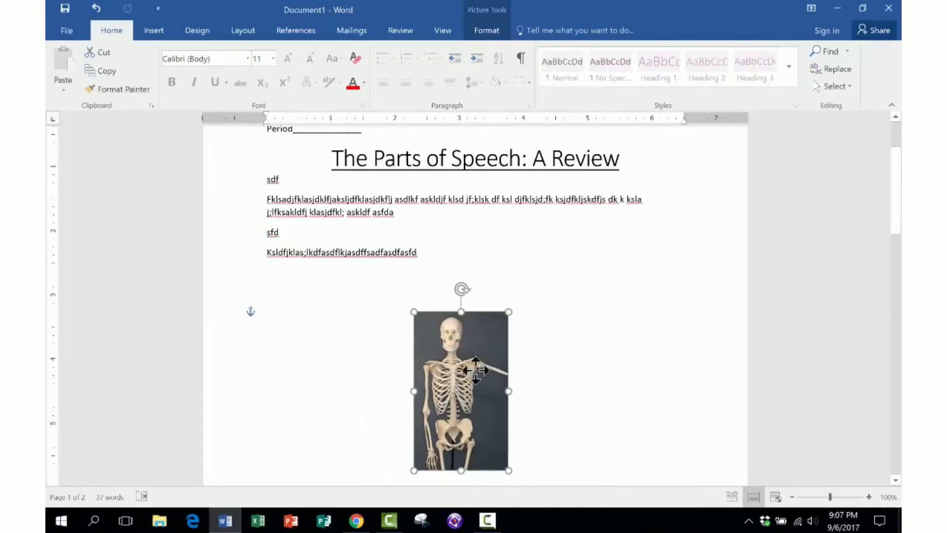
drag(517, 478, 551, 498)
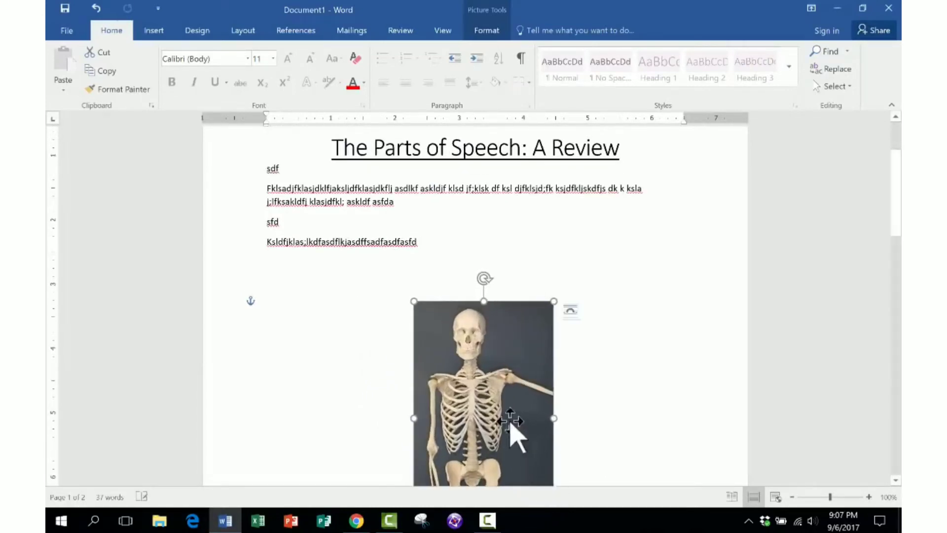
click(153, 30)
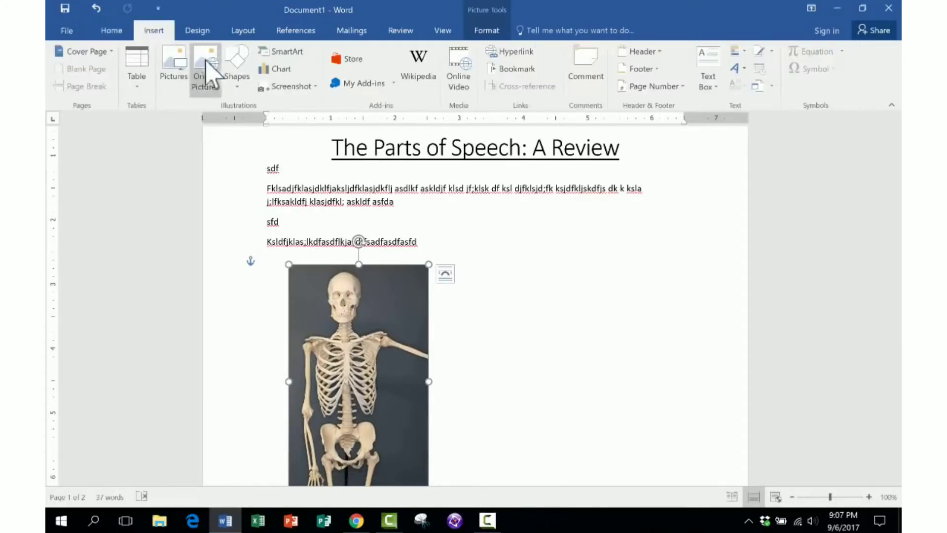
click(206, 86)
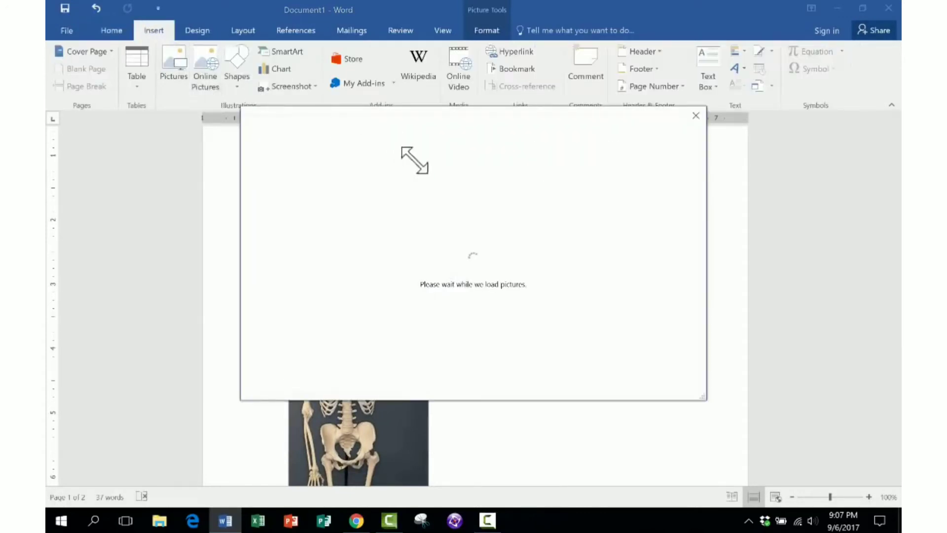
click(696, 116)
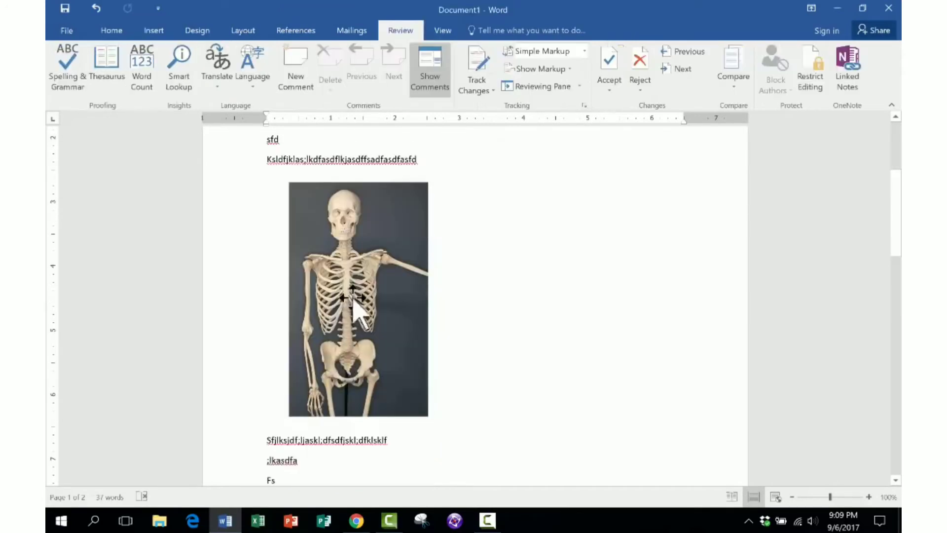
- Try Remove Background on the skeleton picture and discard all of its changes
click(360, 304)
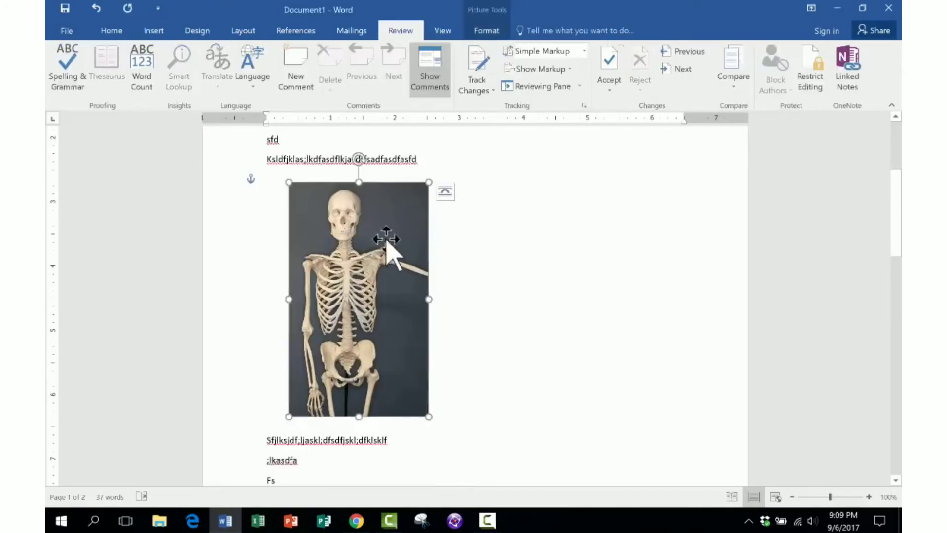
click(487, 31)
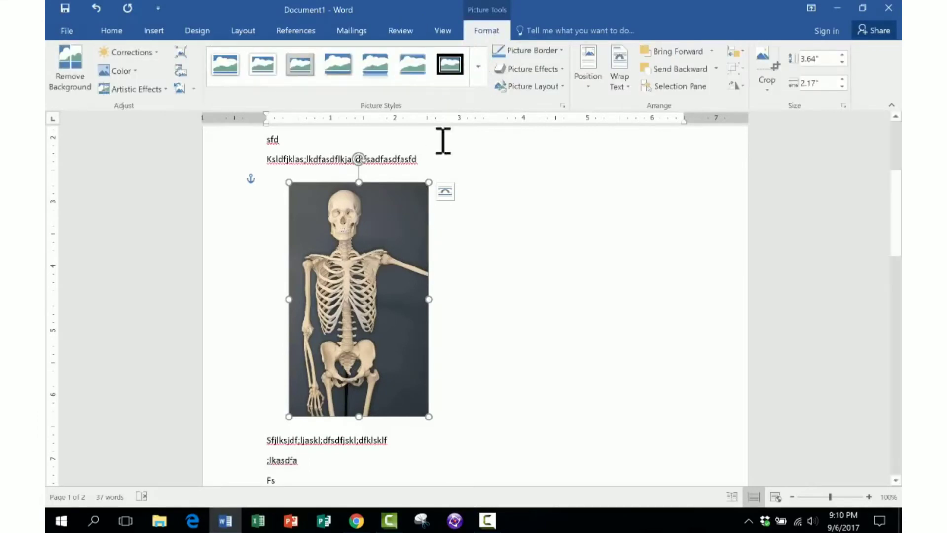
click(68, 69)
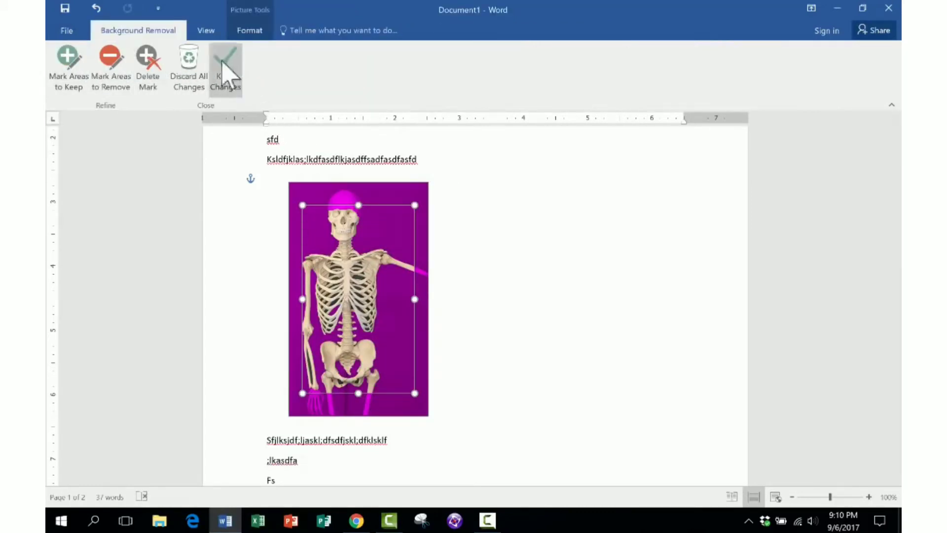
click(189, 63)
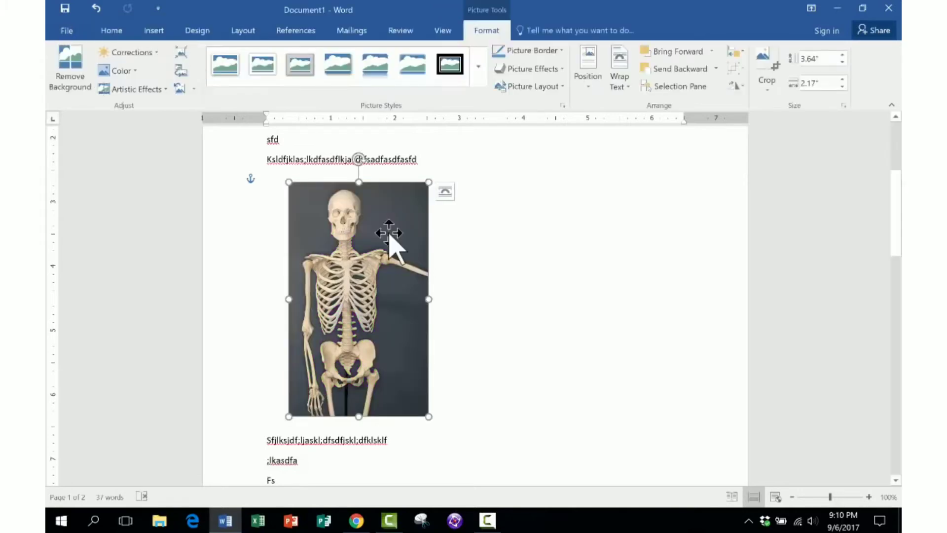
- Browse the skeleton picture's color and correction presets, and try a grayscale sketch-like artistic effect before undoing it
click(129, 72)
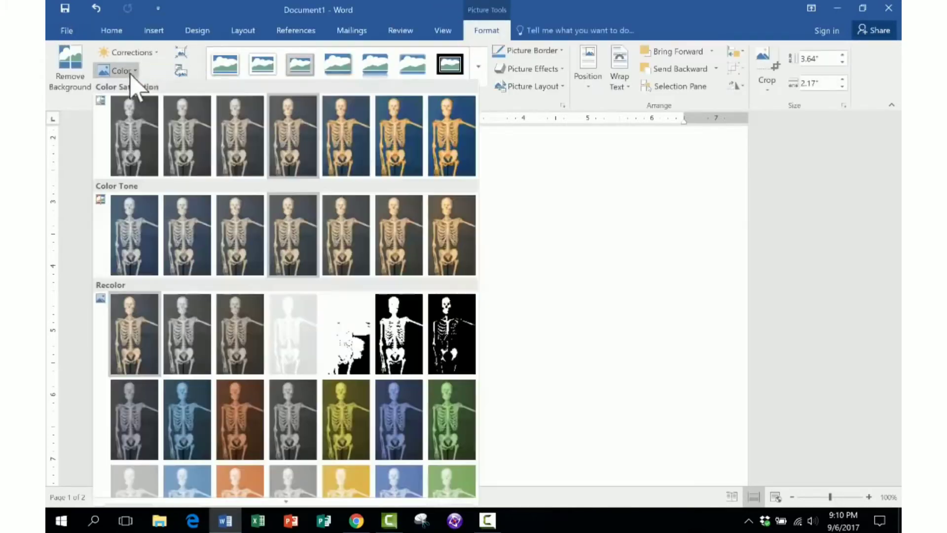
key(Escape)
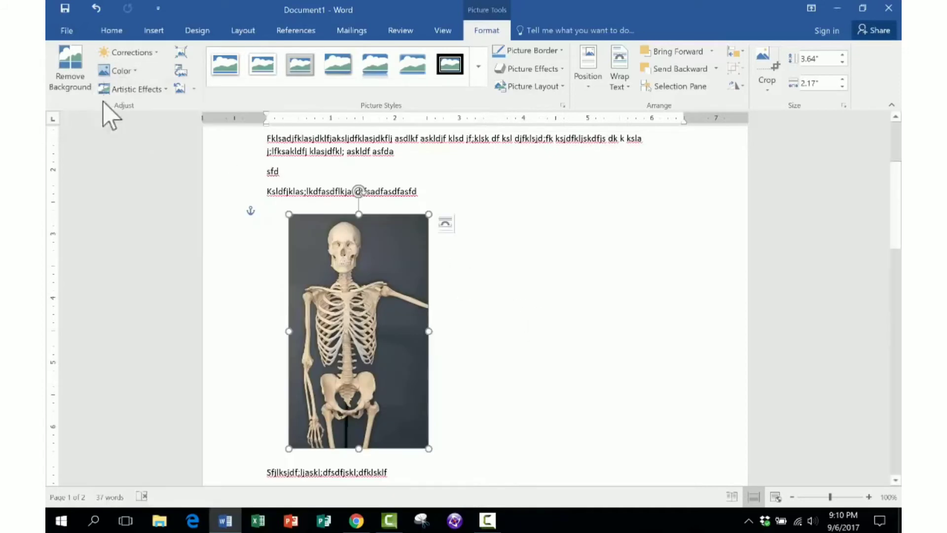
click(133, 52)
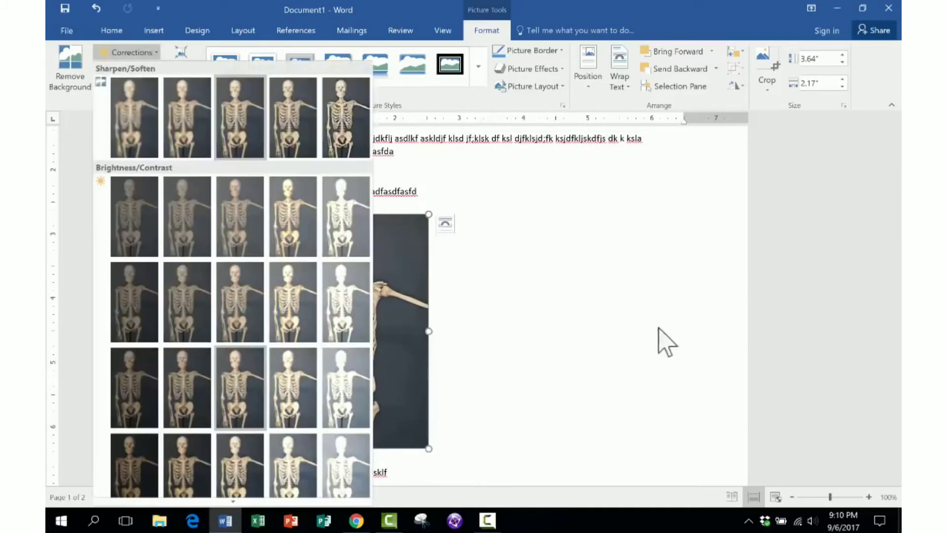
key(Escape)
click(157, 90)
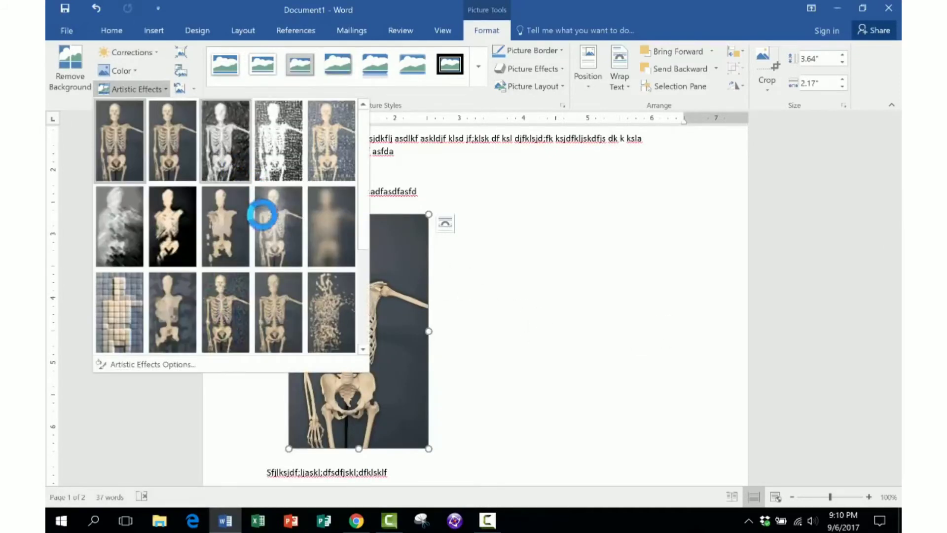
click(121, 237)
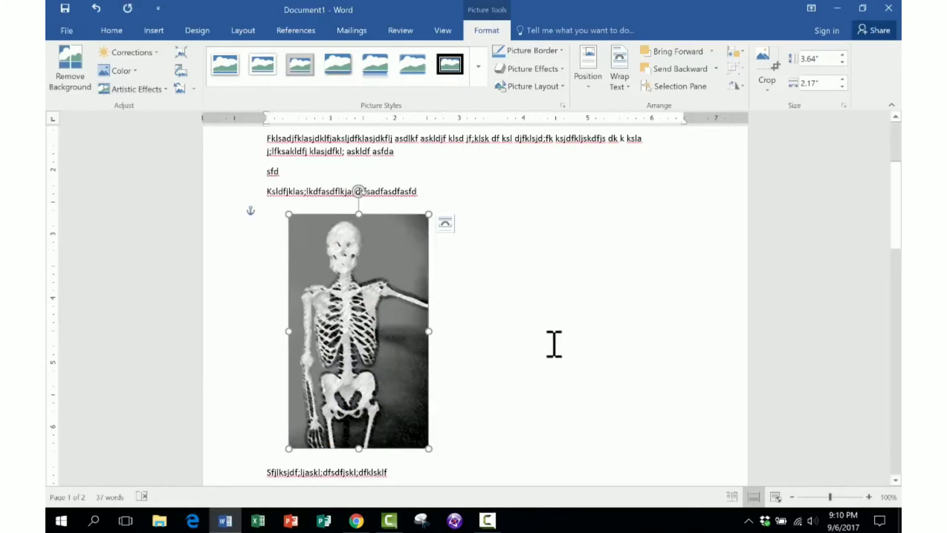
click(96, 8)
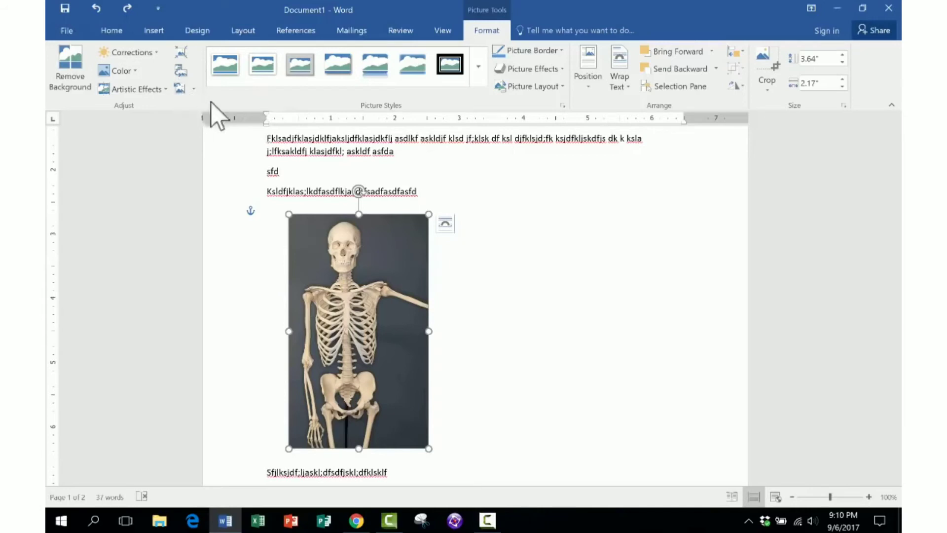
- Try several framed picture styles on the skeleton picture and apply the soft-edged rectangle style
click(299, 74)
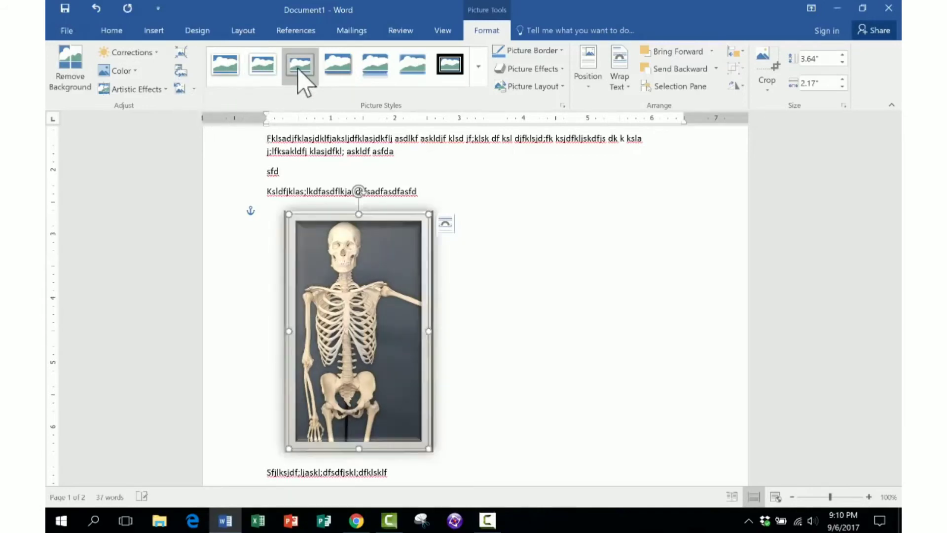
click(383, 73)
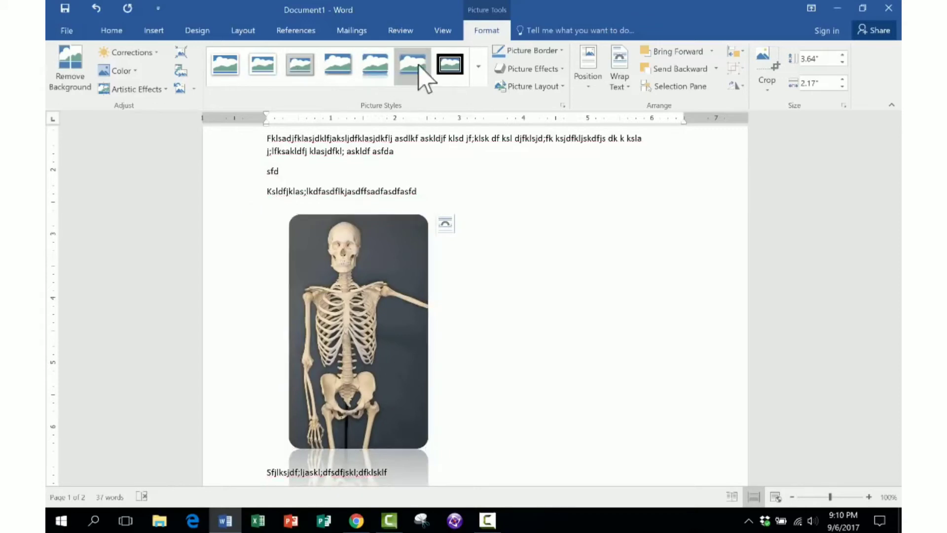
click(454, 71)
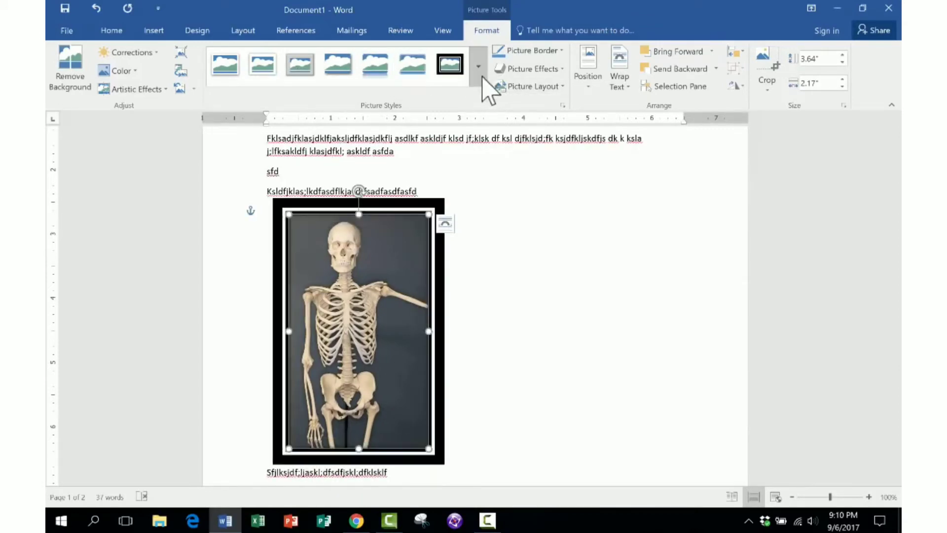
click(414, 66)
click(482, 76)
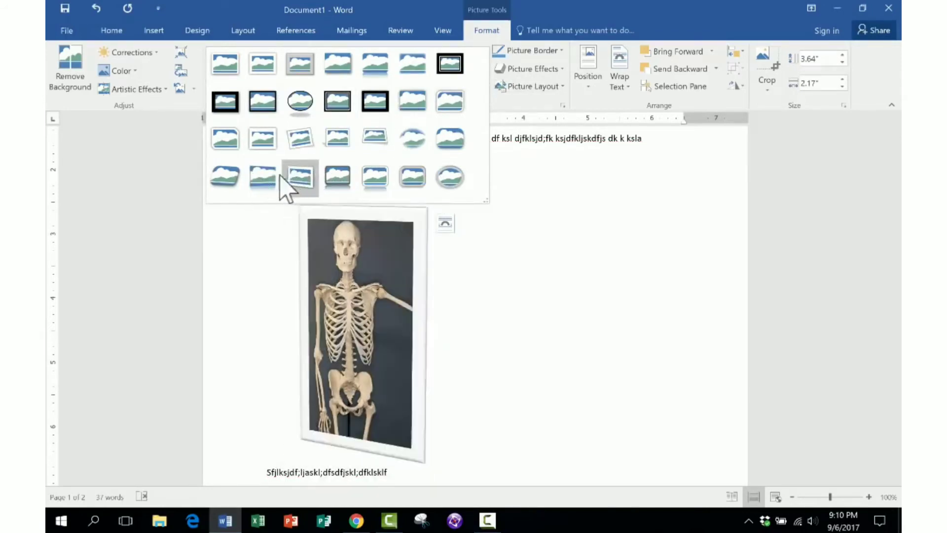
click(300, 178)
scroll(532, 264, up, 1)
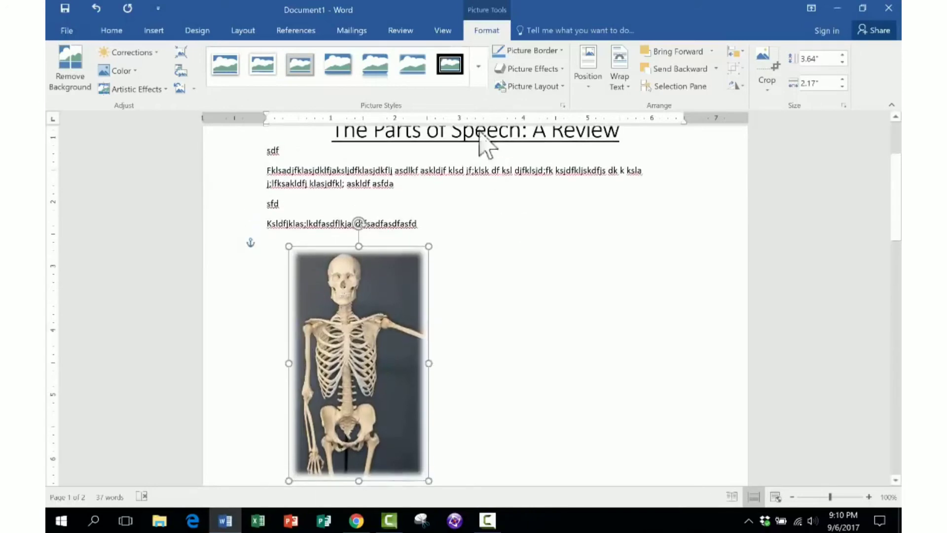
- Crop the skeleton picture to about 3.6 by 1.58 inches, cutting off the outstretched forearm and thin strips along the top and opposite side
click(771, 69)
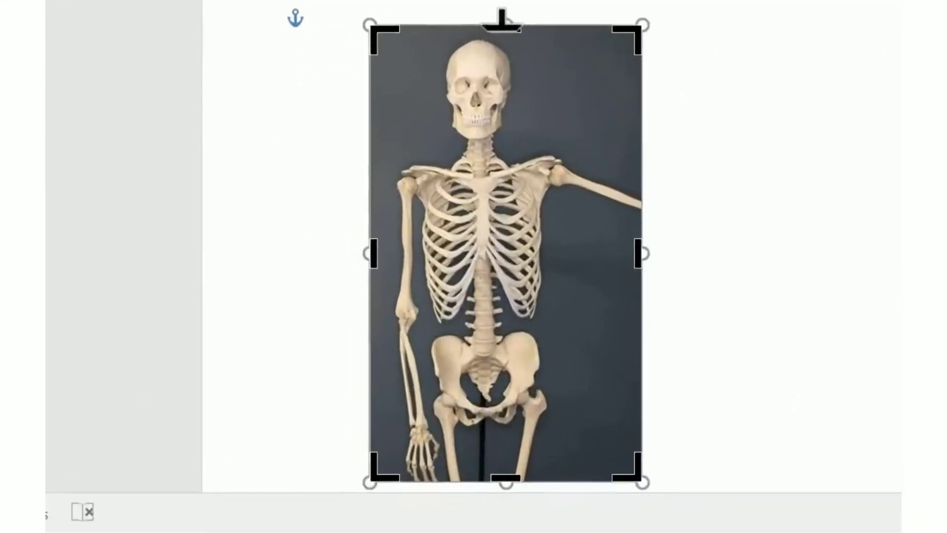
drag(503, 31, 493, 77)
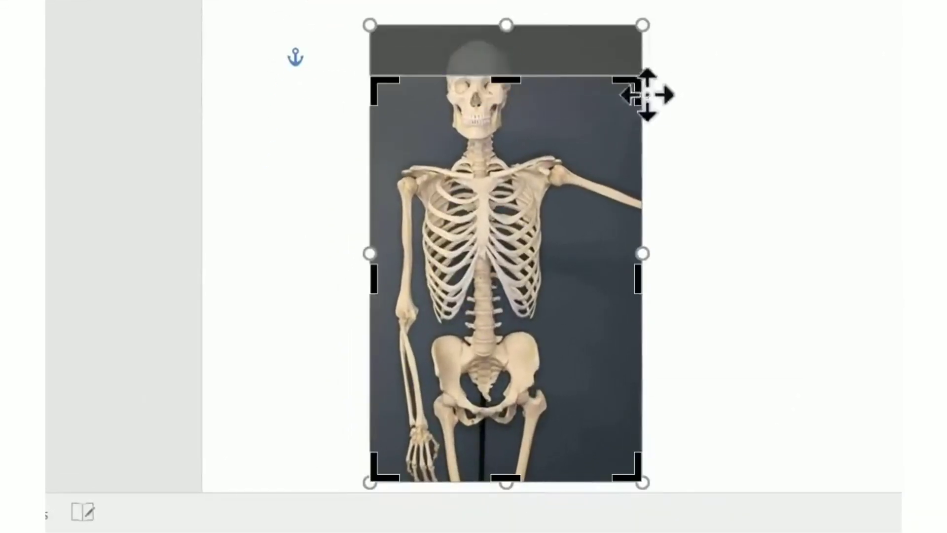
click(644, 61)
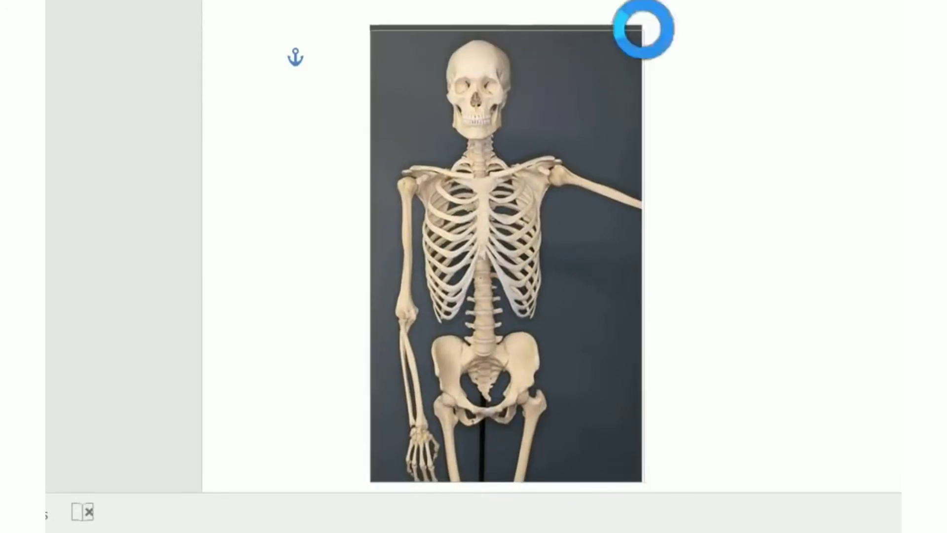
drag(643, 255, 584, 257)
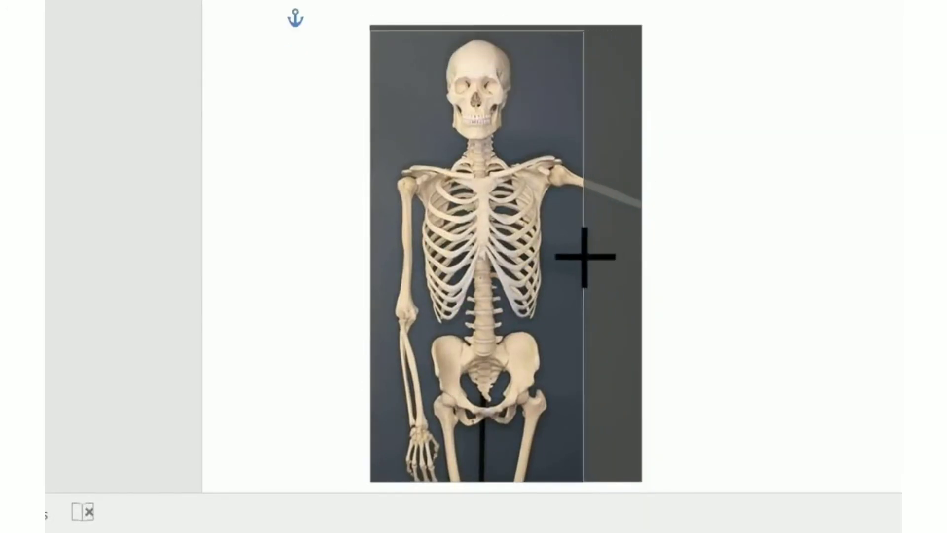
mouse_move(376, 254)
mouse_down()
mouse_move(395, 252)
mouse_move(382, 254)
mouse_up()
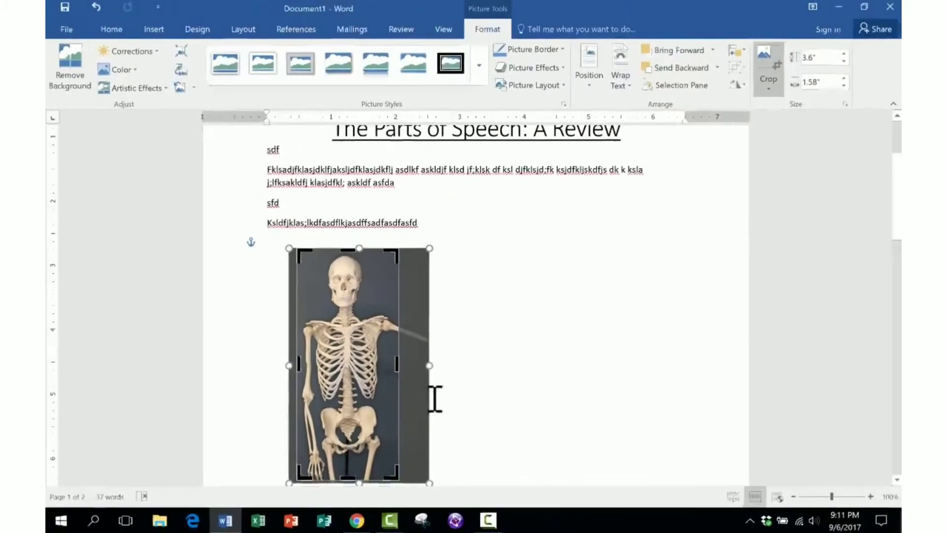
click(634, 240)
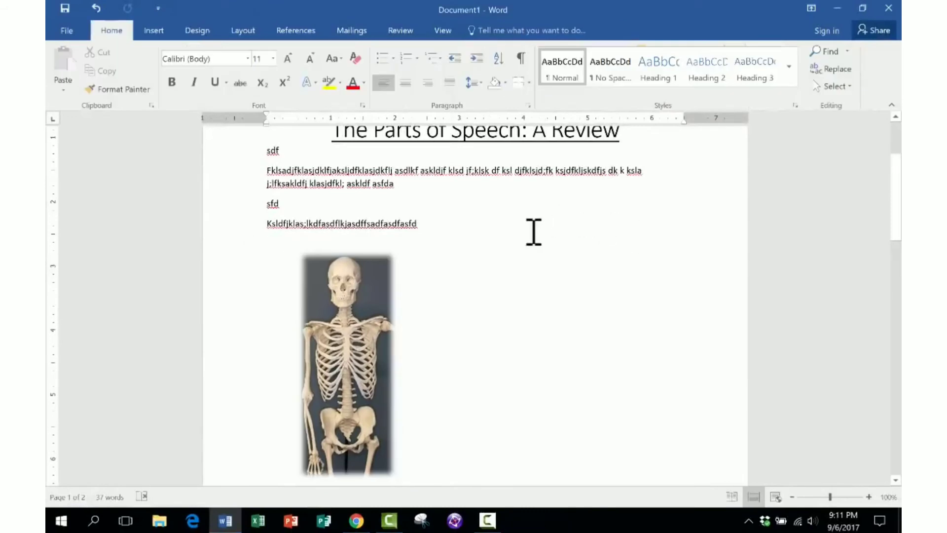
- Draw a diagonal double-headed arrow line about 1.53 by 2.22 inches in the blank space beside the skeleton picture
click(341, 320)
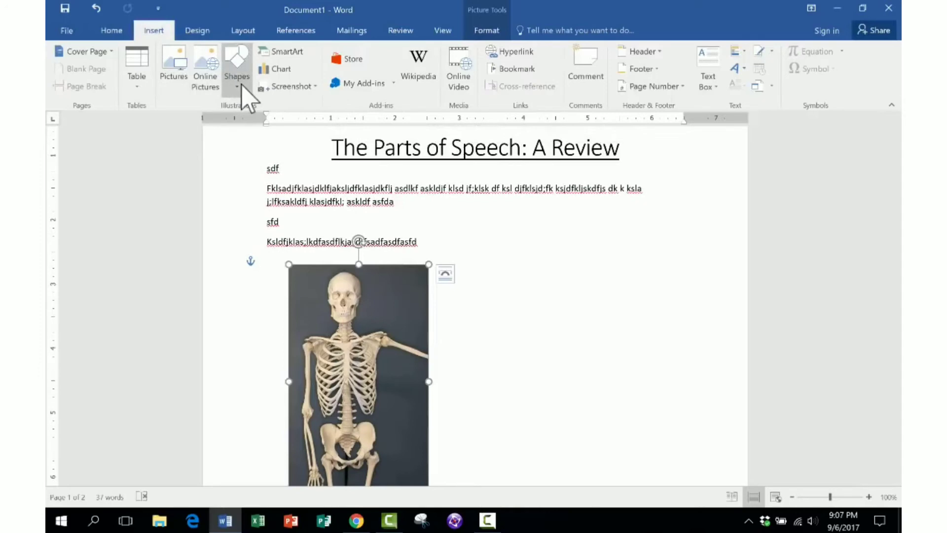
click(237, 84)
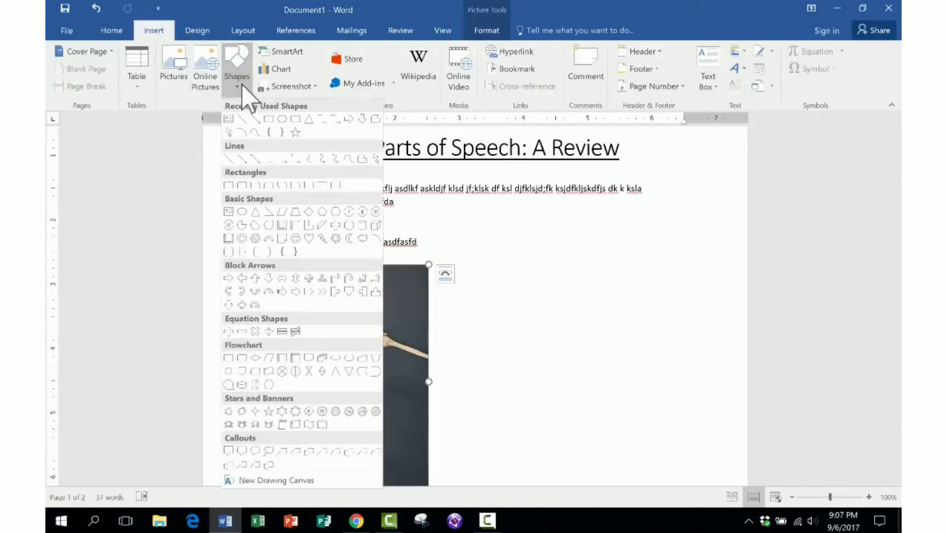
click(256, 159)
drag(502, 275, 644, 373)
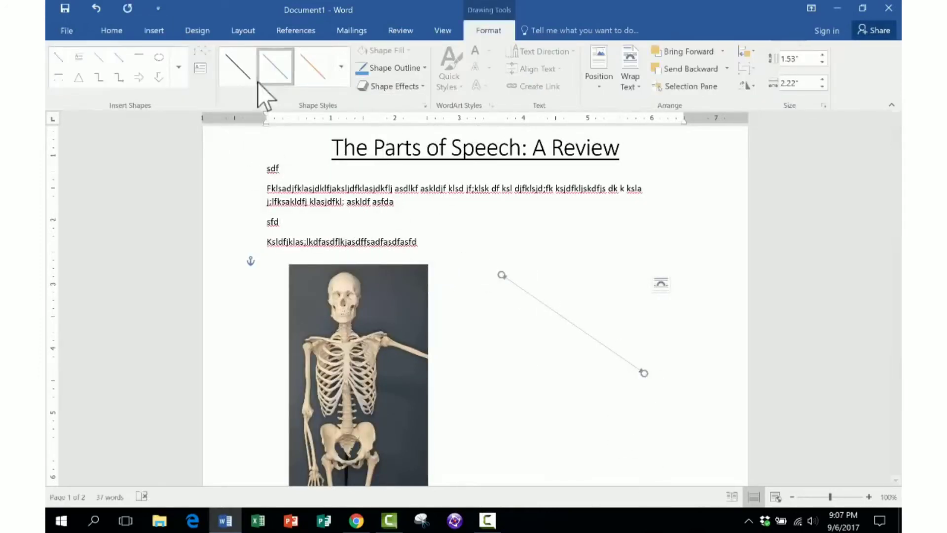
- Draw a cross shape about 2.08 by 2.28 inches over the diagonal line beside the skeleton picture
click(178, 67)
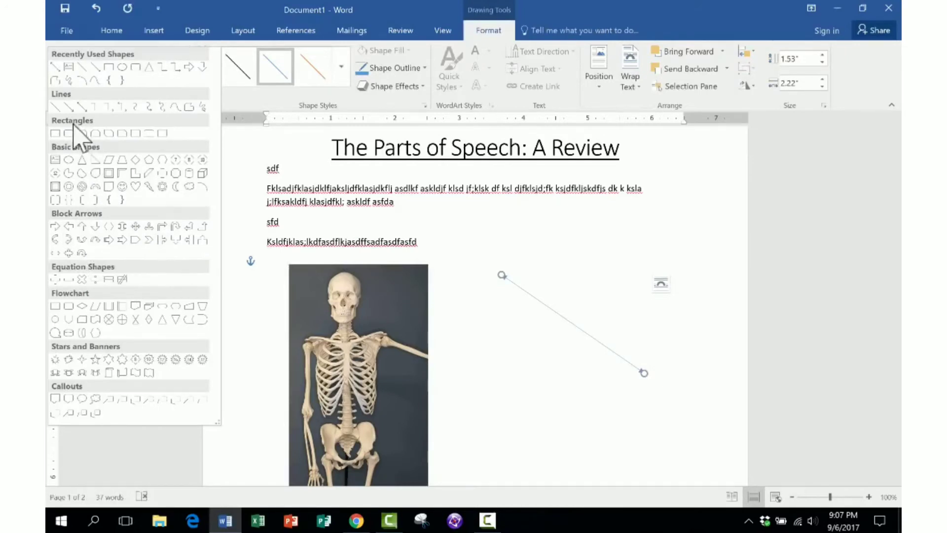
click(163, 173)
drag(490, 273, 627, 398)
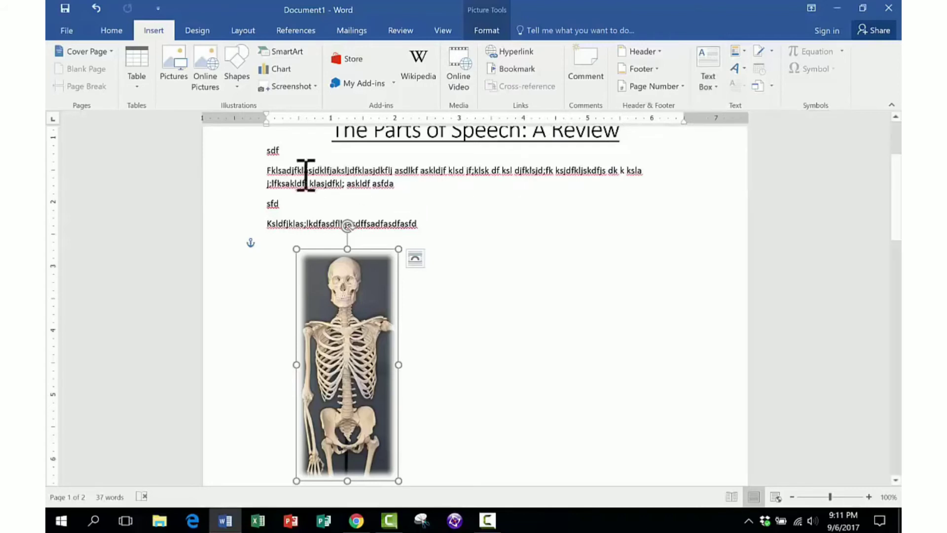
- Insert a Simple Text Box between the worksheet title and the body paragraphs and replace its placeholder with filler text
drag(298, 173, 364, 213)
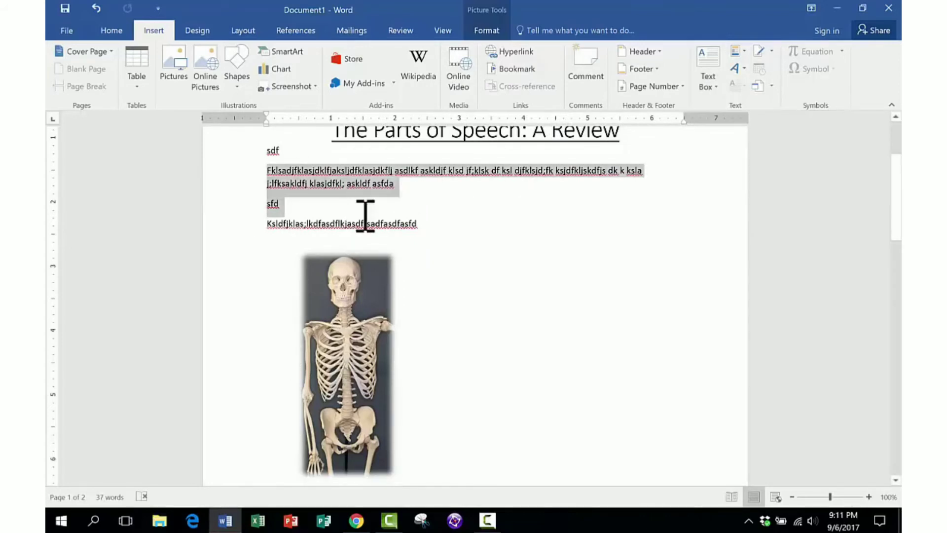
click(706, 59)
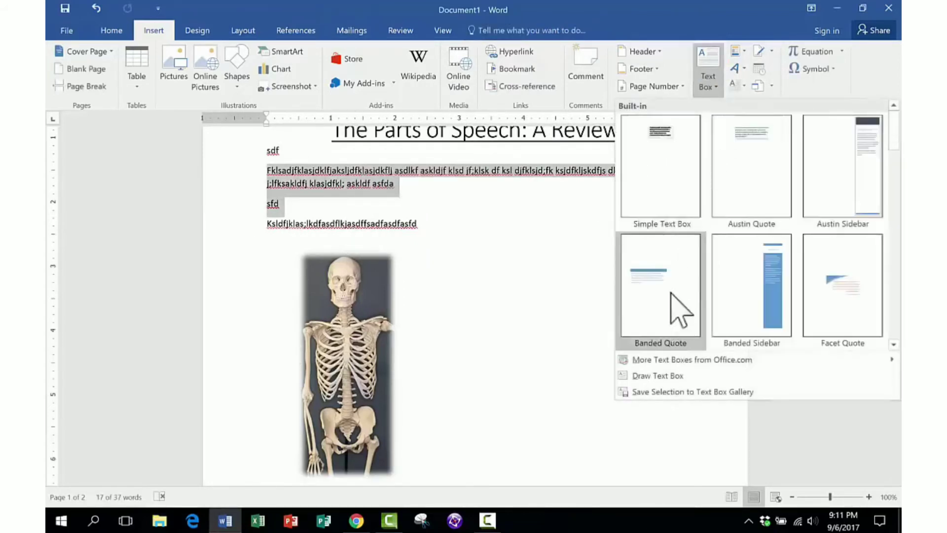
scroll(700, 247, down, 10)
scroll(677, 226, up, 10)
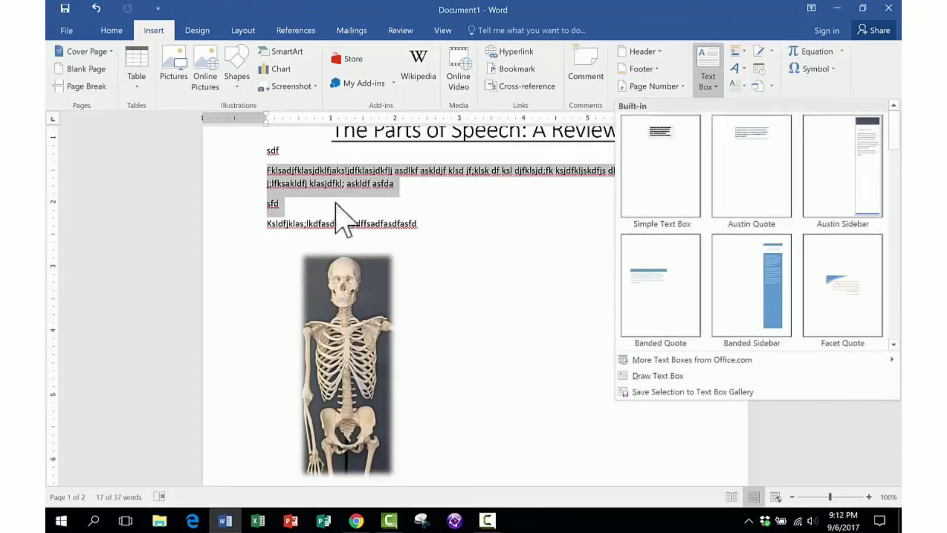
scroll(351, 174, up, 3)
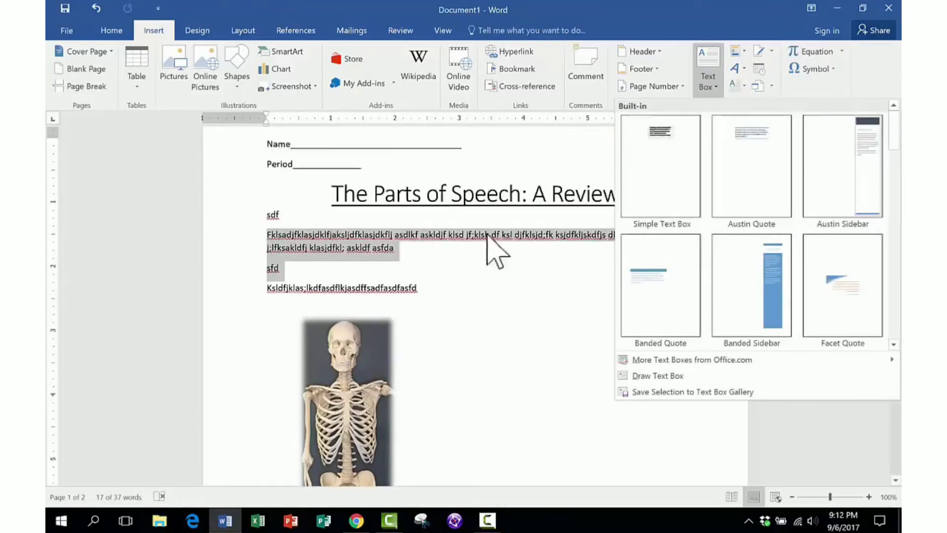
click(671, 150)
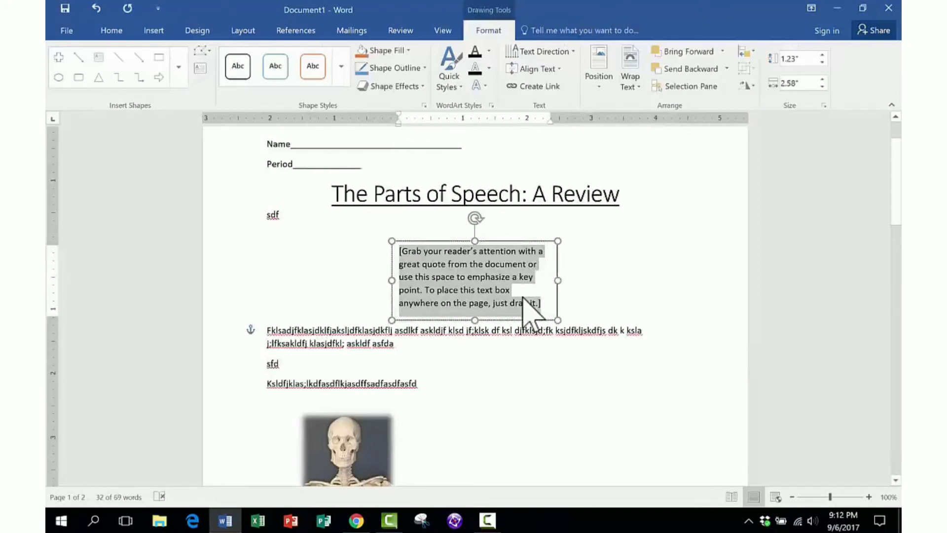
text(kjasljdfkjaskljfkjaskl;dfkjaskdfjklajskl;dfjkl;asjkldfj)
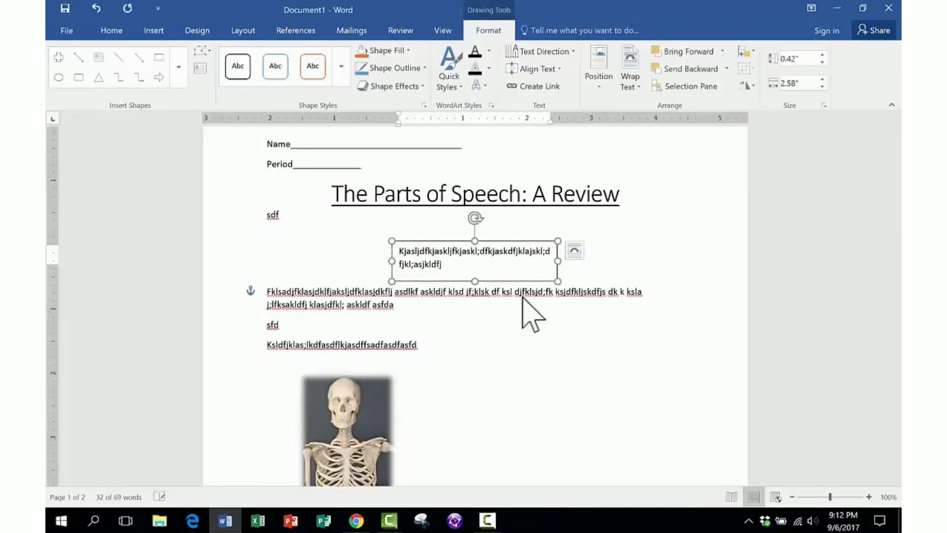
click(566, 355)
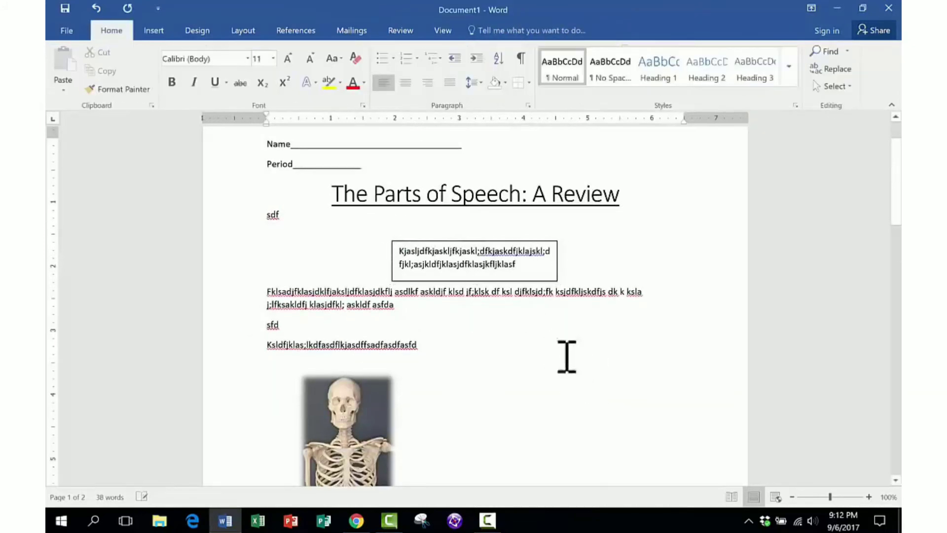
- Move the text box into the blank space beside the skeleton picture and set its text wrapping to Behind Text
mouse_move(471, 243)
mouse_down()
mouse_move(458, 330)
mouse_move(535, 365)
mouse_move(461, 258)
mouse_move(423, 227)
mouse_move(391, 239)
mouse_move(463, 264)
mouse_move(535, 264)
mouse_move(548, 323)
mouse_up()
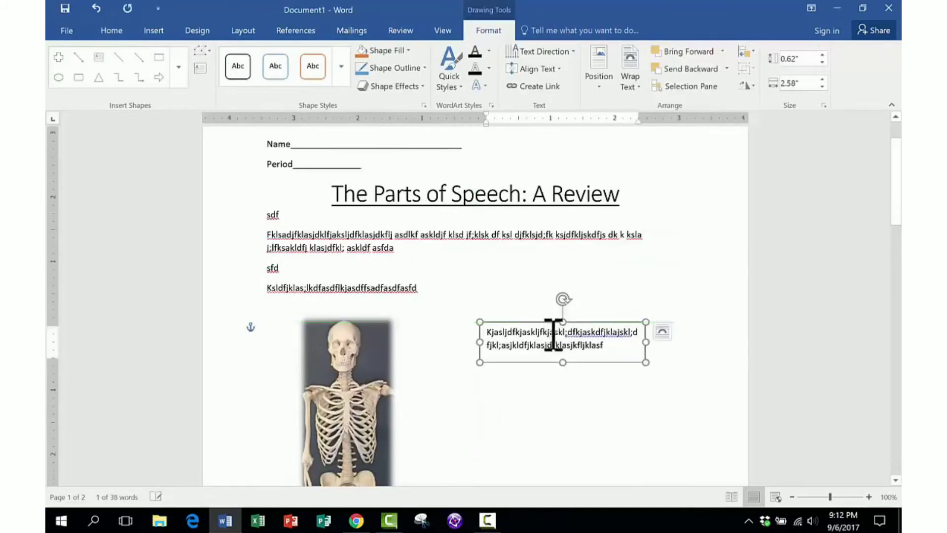
click(663, 331)
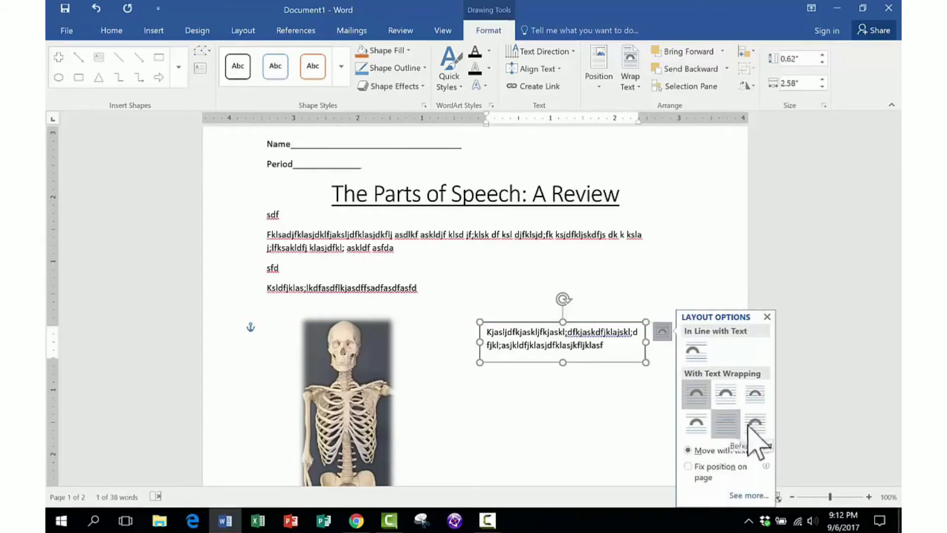
click(723, 424)
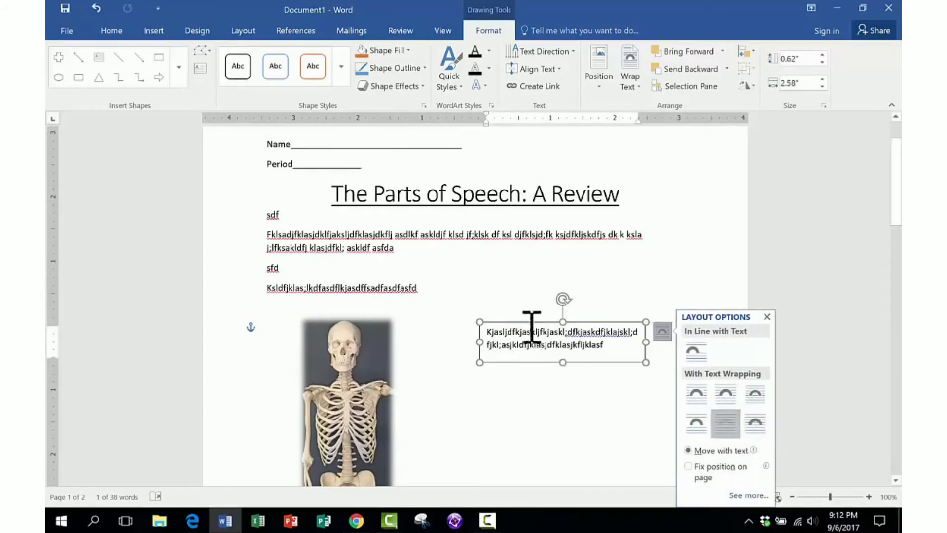
- Fine-tune the free positions of the text box and the skeleton picture in the space below the body text
mouse_move(528, 322)
mouse_down()
mouse_move(385, 224)
mouse_move(530, 324)
mouse_up()
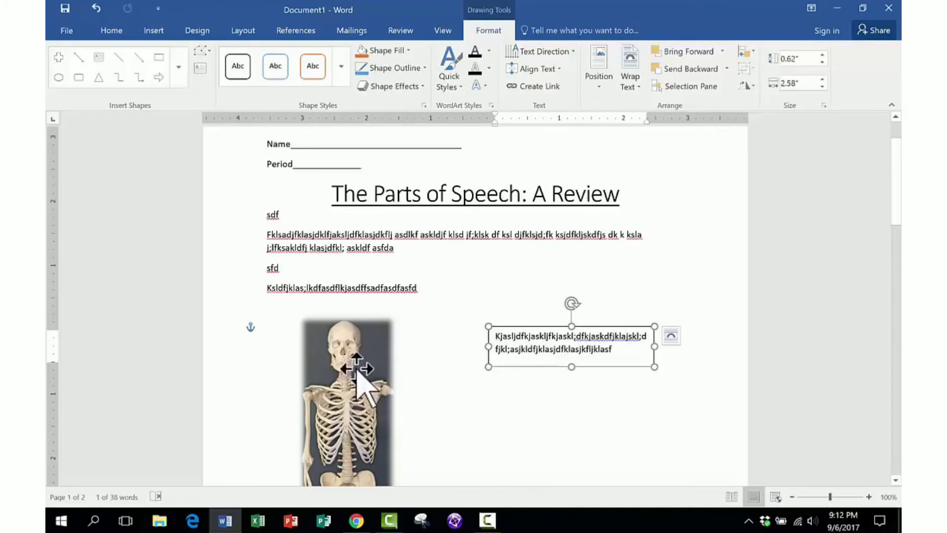
drag(360, 379, 382, 363)
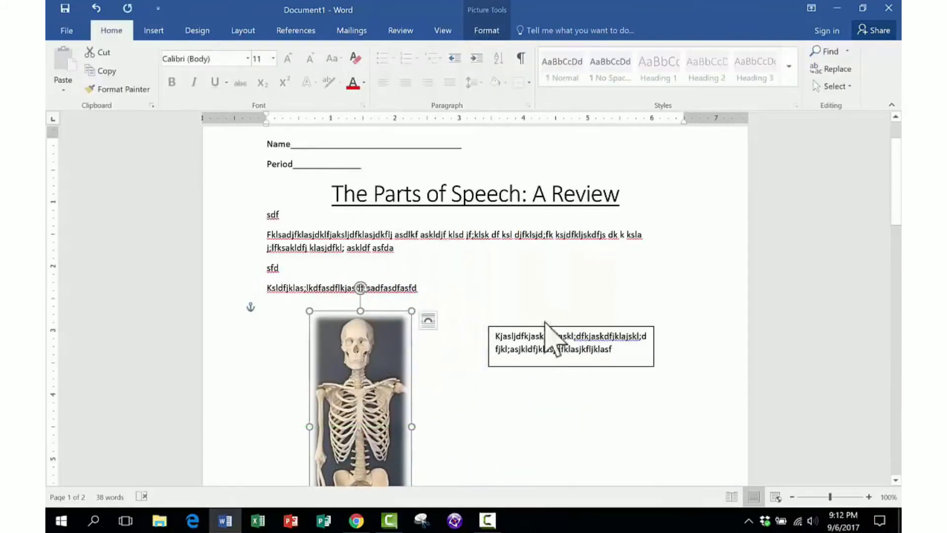
drag(542, 326, 581, 312)
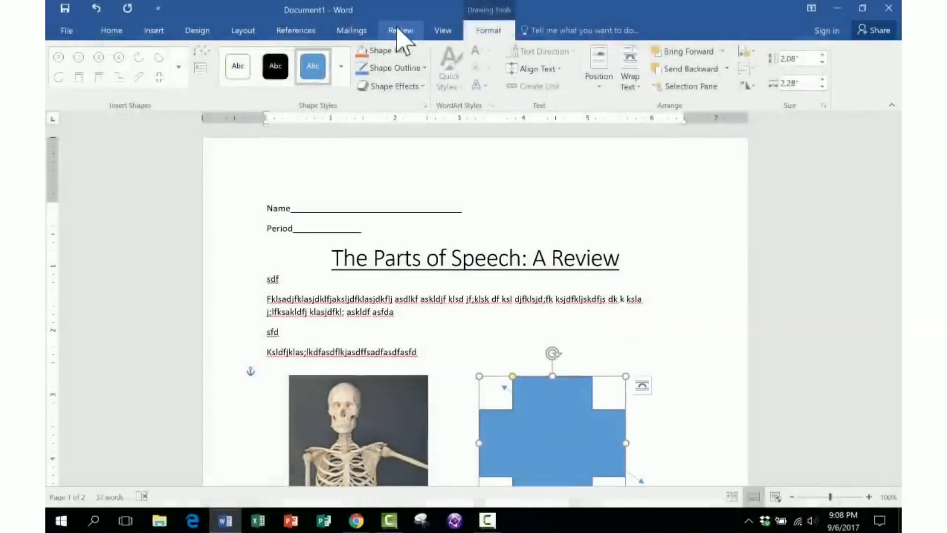
- Run the Spelling & Grammar check, extending it to the rest of the document, and leave it at the filler text under the skeleton picture
click(400, 31)
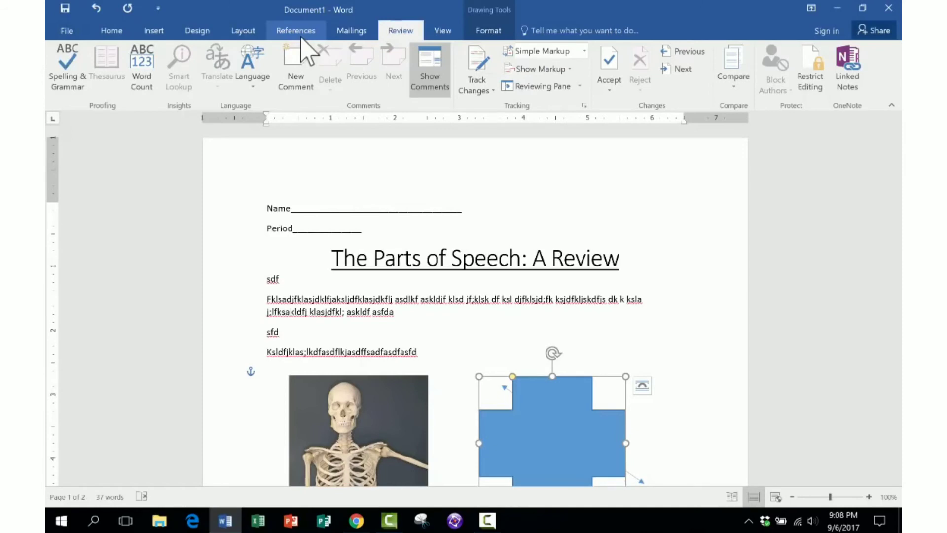
click(71, 79)
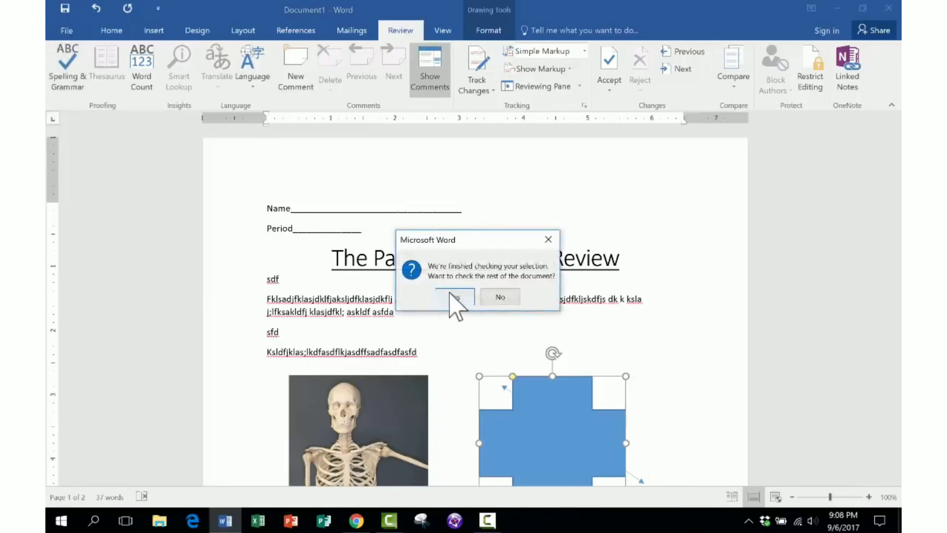
click(451, 296)
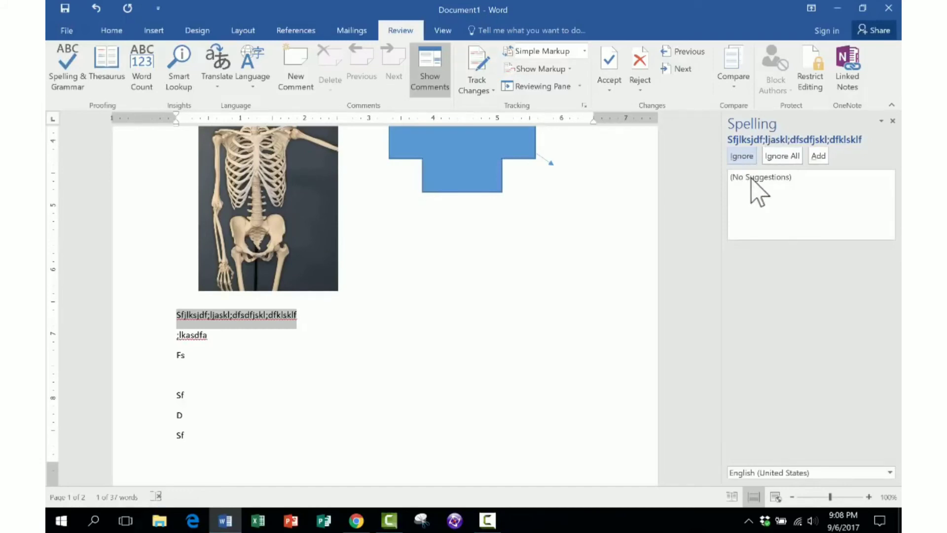
click(892, 122)
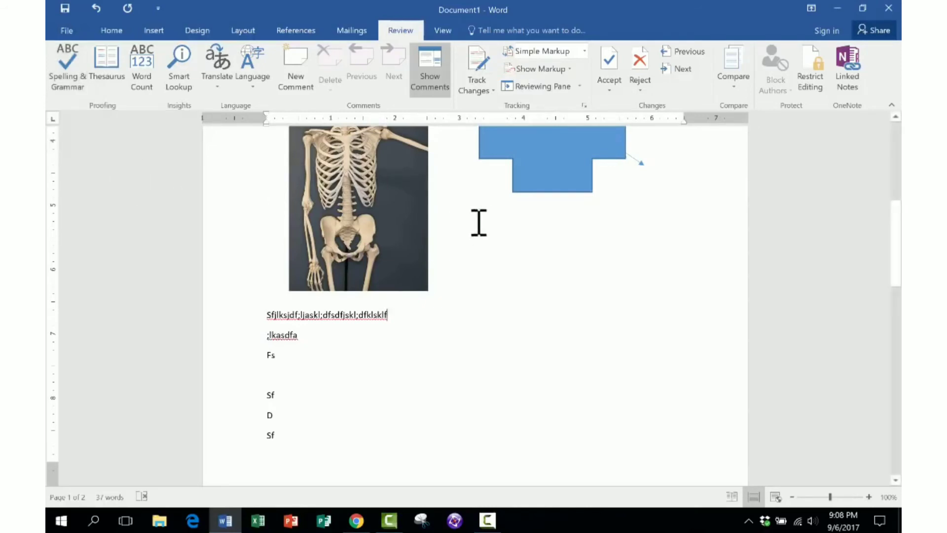
scroll(475, 220, up, 5)
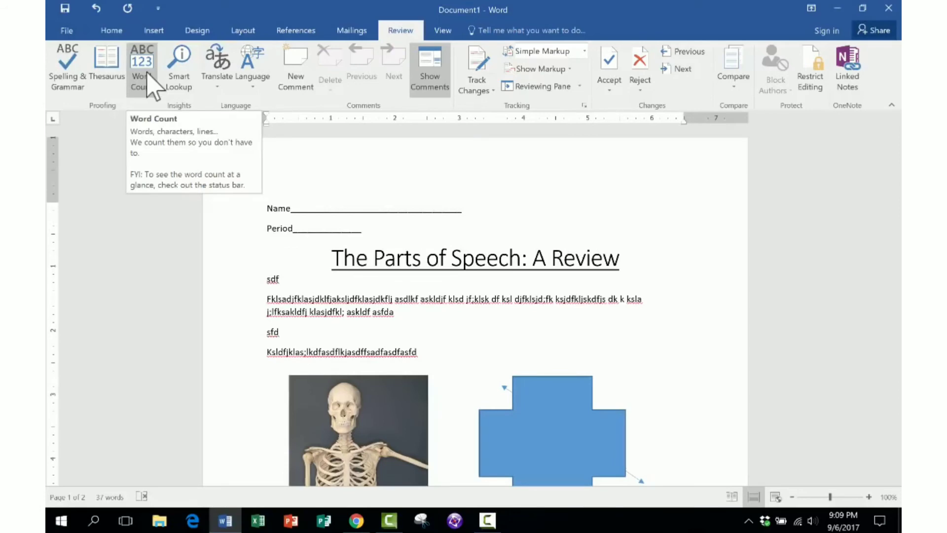
- View the document's Word Count statistics and look up the filler word "dfklsklf" in the Thesaurus
click(143, 69)
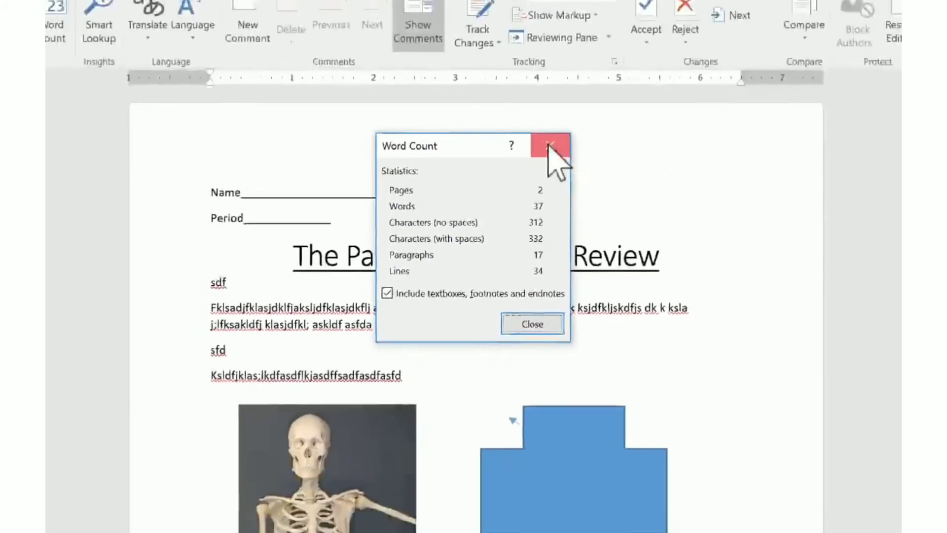
click(607, 54)
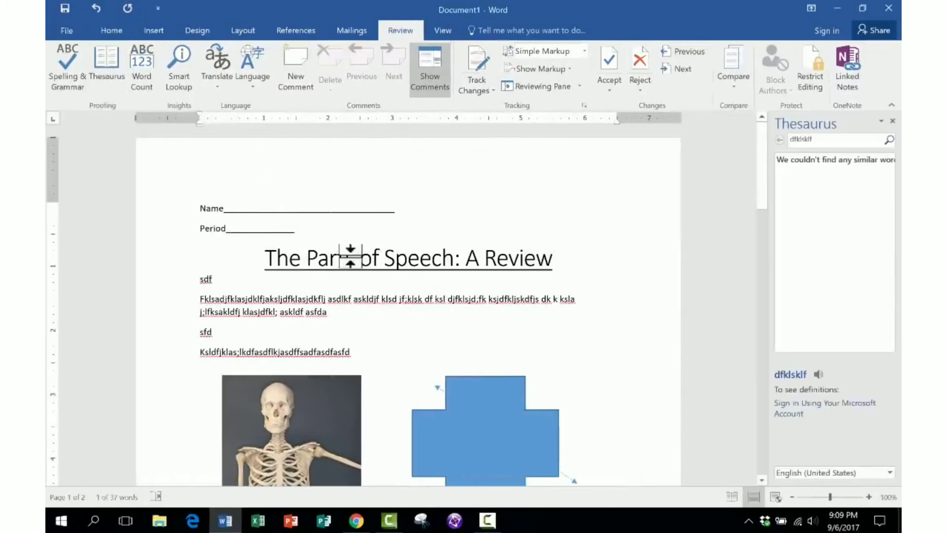
click(894, 121)
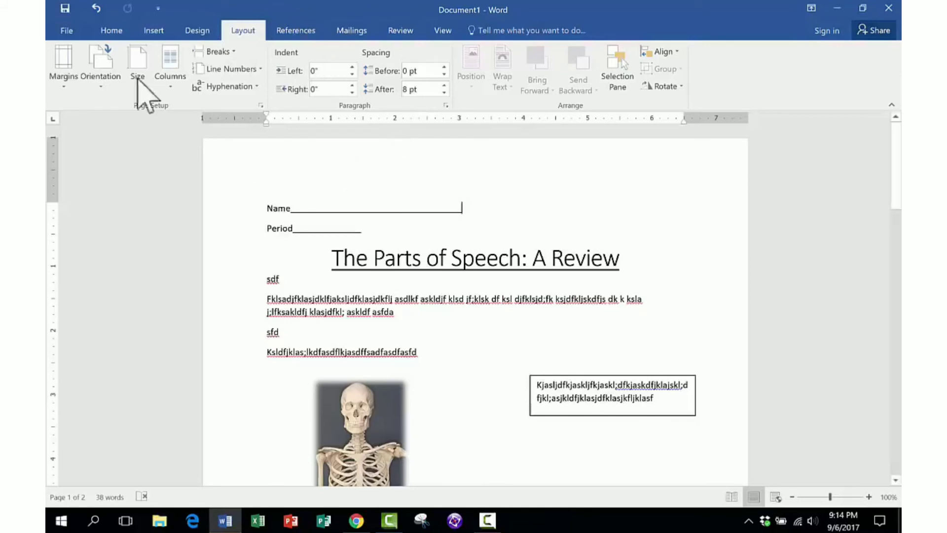
- Set the line spacing of the Name line to 2.0
scroll(117, 39, down, 2)
click(110, 31)
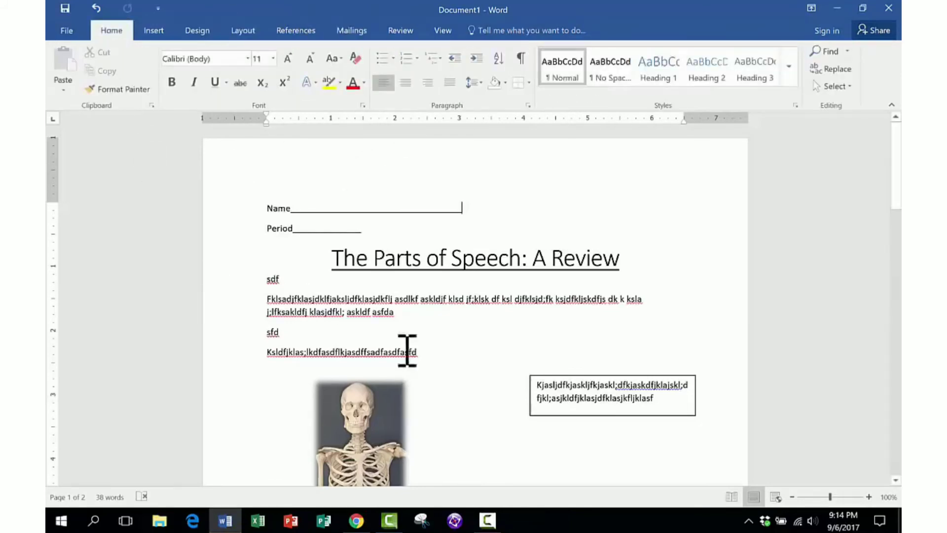
scroll(419, 321, down, 10)
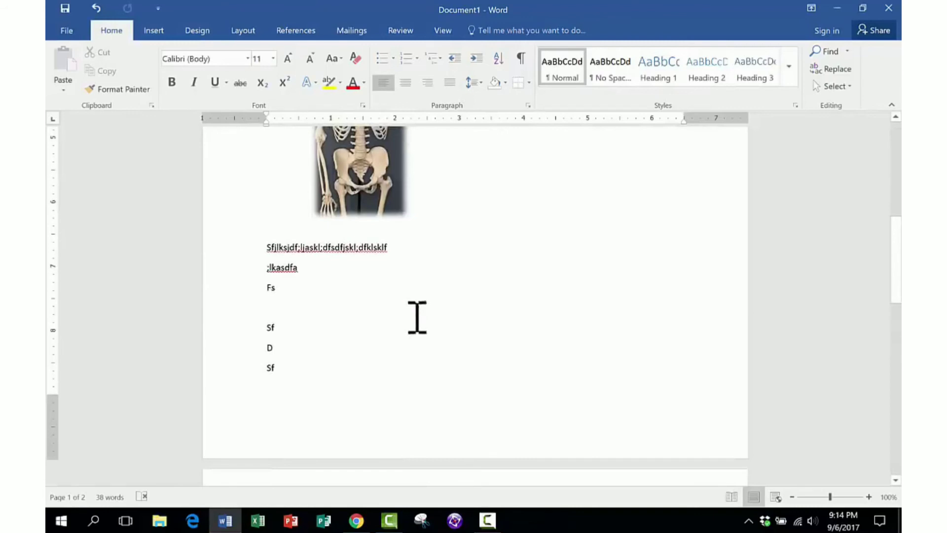
scroll(417, 317, up, 10)
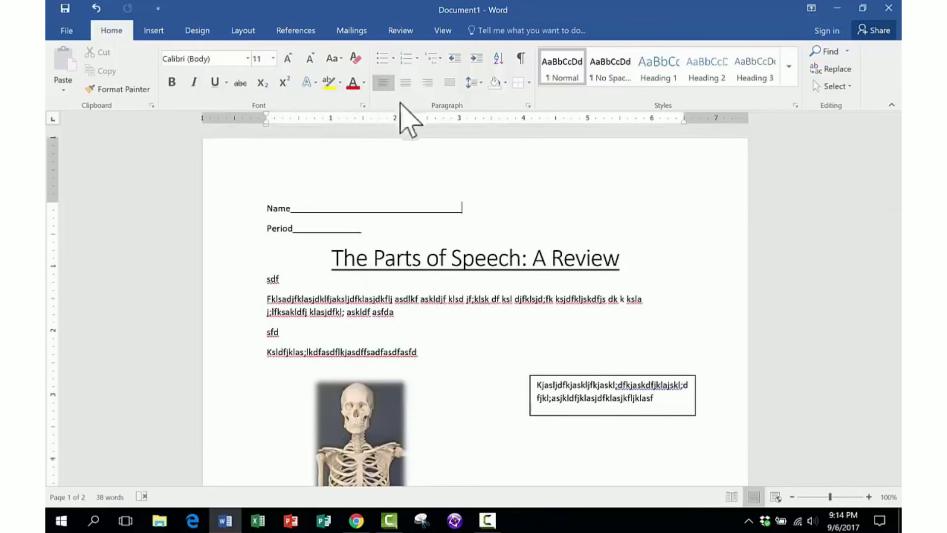
click(480, 83)
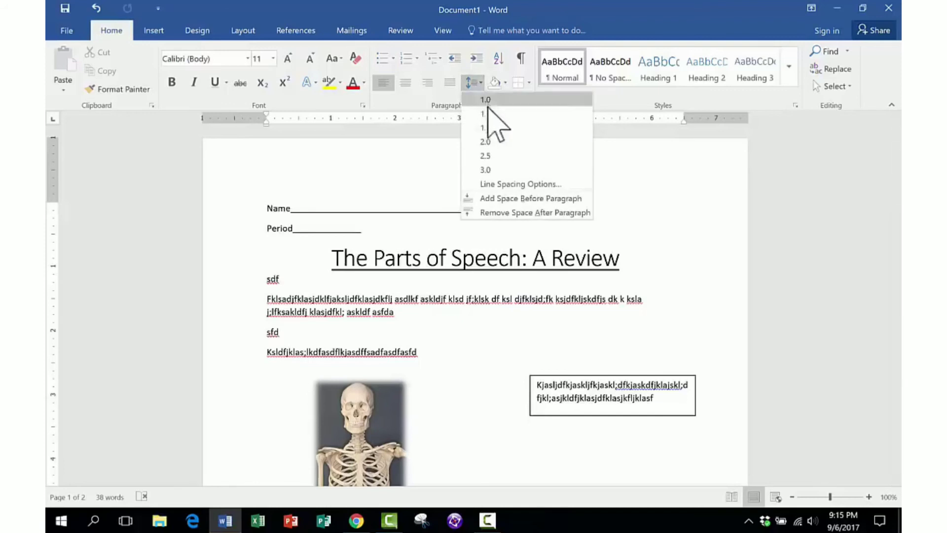
click(485, 142)
- Set the line spacing of the four filler paragraphs between the title and the skeleton picture to 2.0
drag(260, 292, 399, 363)
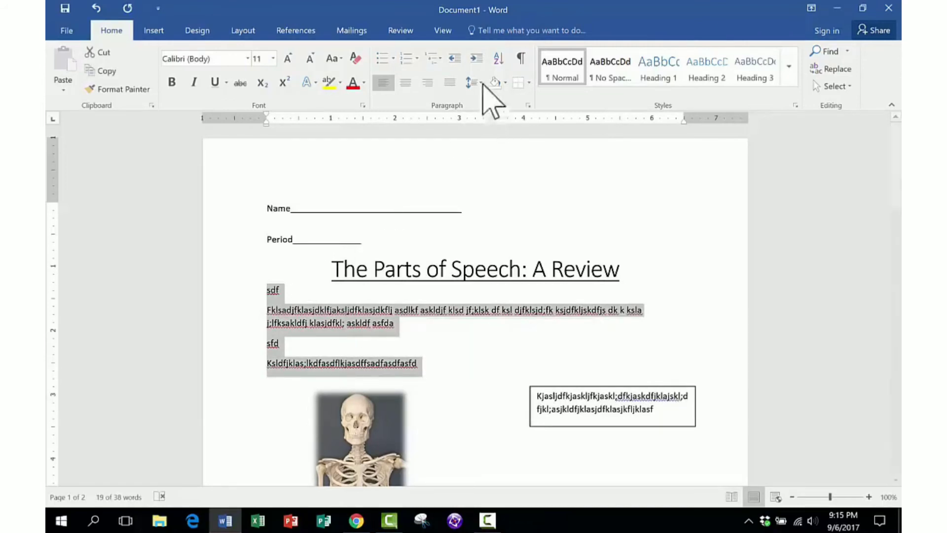
click(481, 82)
click(489, 142)
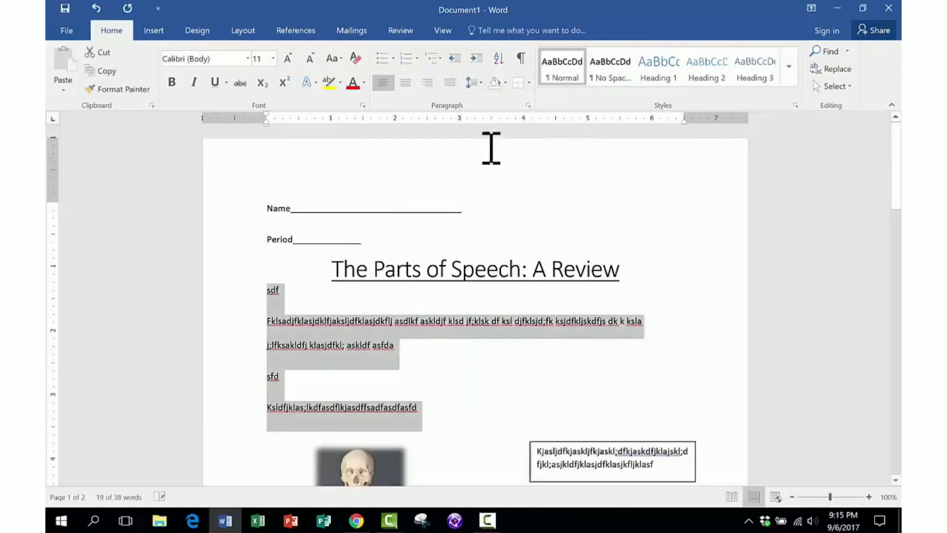
click(472, 82)
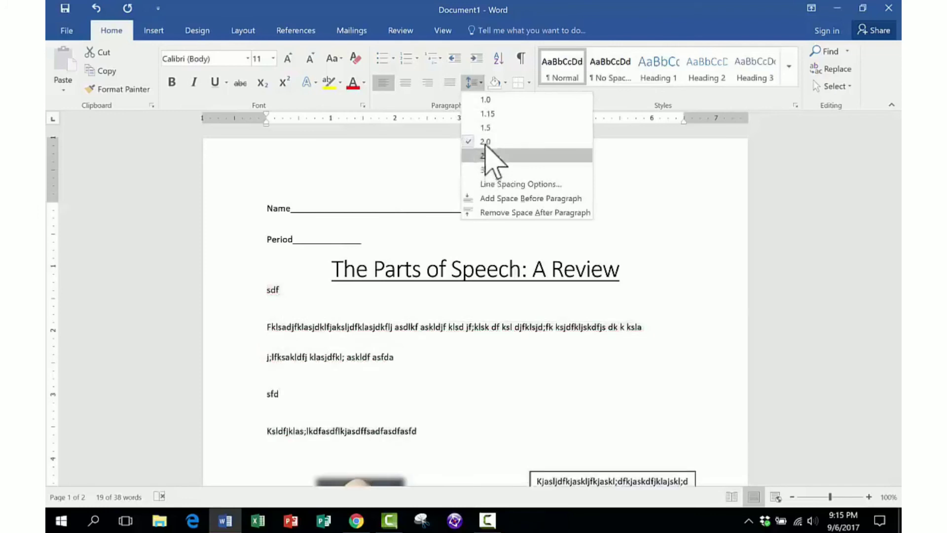
click(677, 349)
click(410, 346)
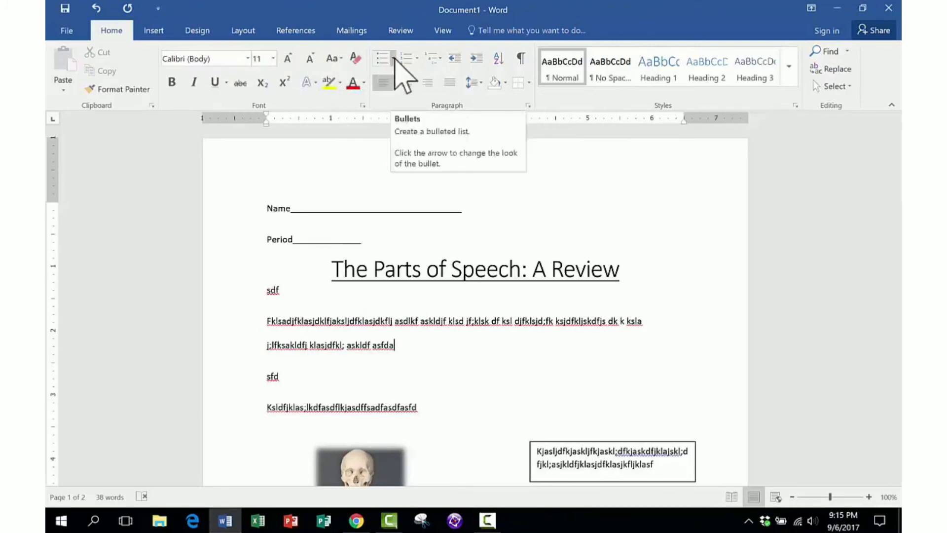
click(248, 59)
scroll(232, 194, down, 15)
scroll(231, 190, up, 10)
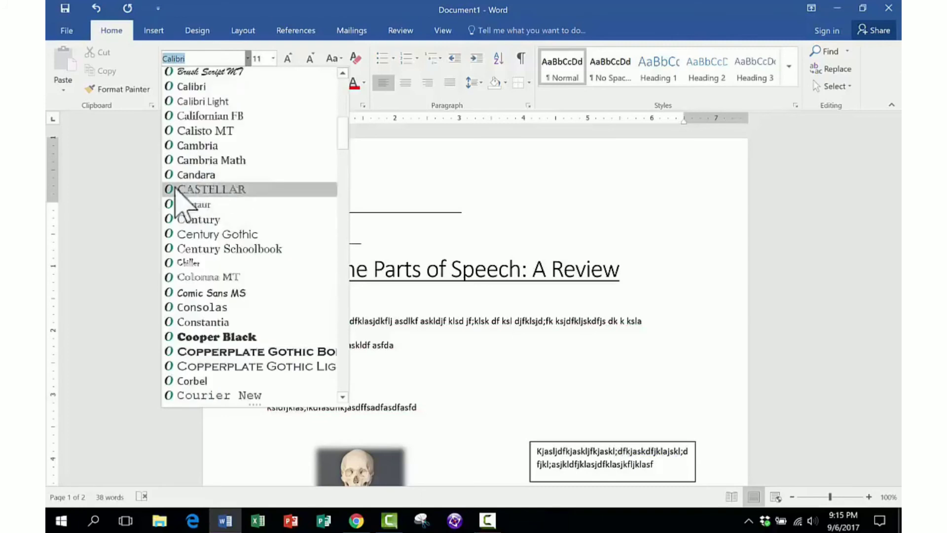
click(115, 202)
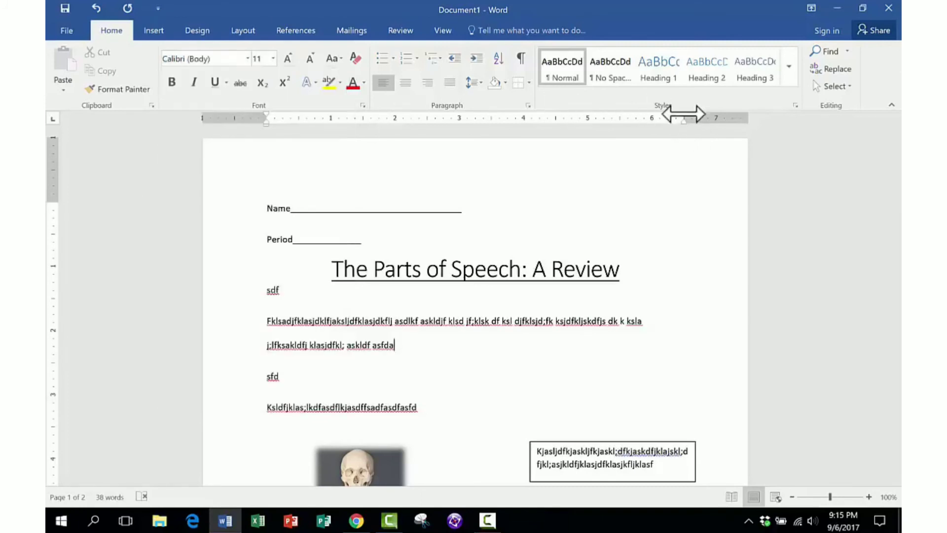
- Widen the text area by moving the page's right margin slightly outward on the ruler
mouse_move(685, 118)
mouse_down()
mouse_move(710, 116)
mouse_move(683, 124)
mouse_move(691, 120)
mouse_up()
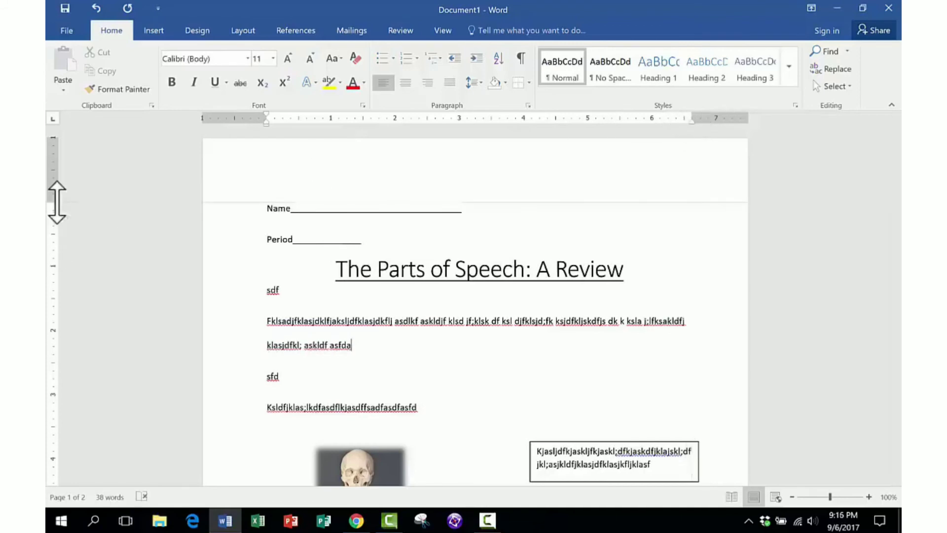
mouse_move(56, 202)
mouse_down()
mouse_move(57, 182)
mouse_move(53, 202)
mouse_up()
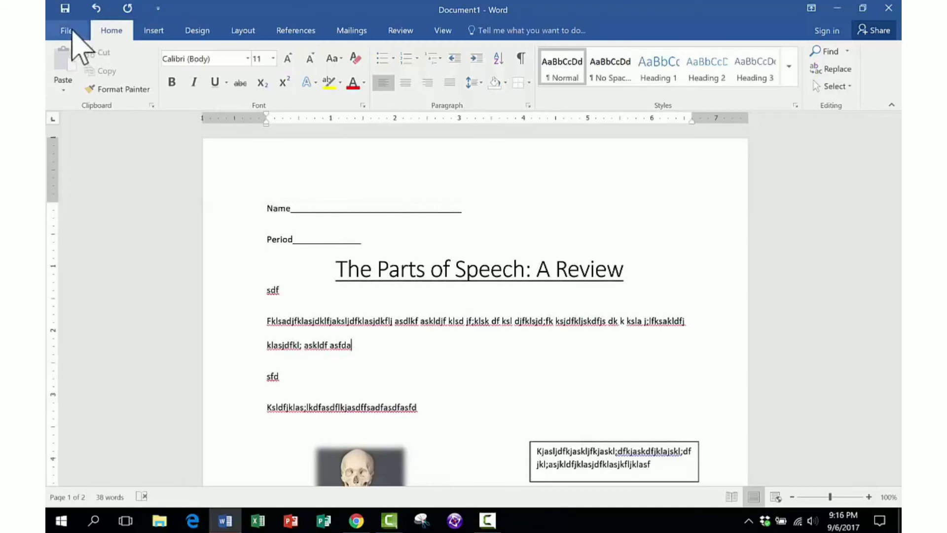
- Save the document to the Desktop as a Word Document named "Parts of Speech worksheet"
click(74, 32)
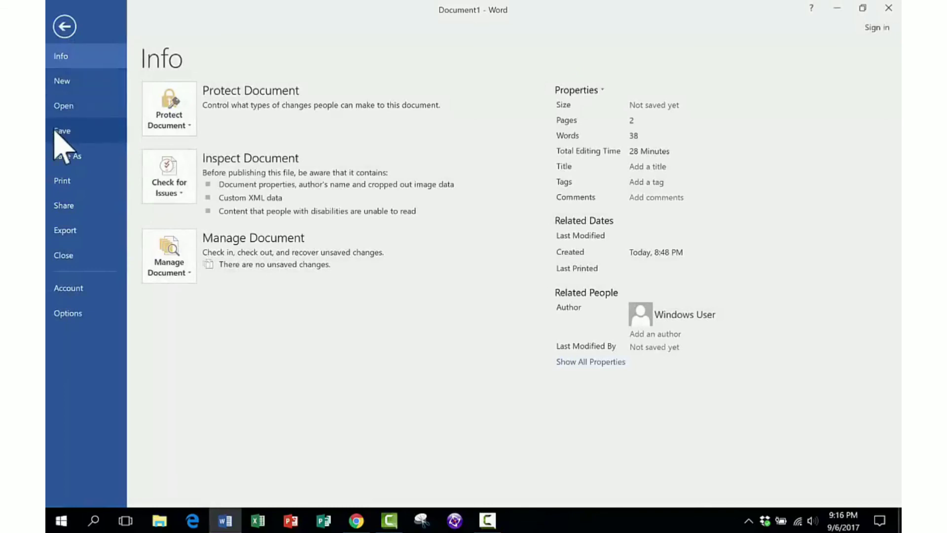
click(54, 131)
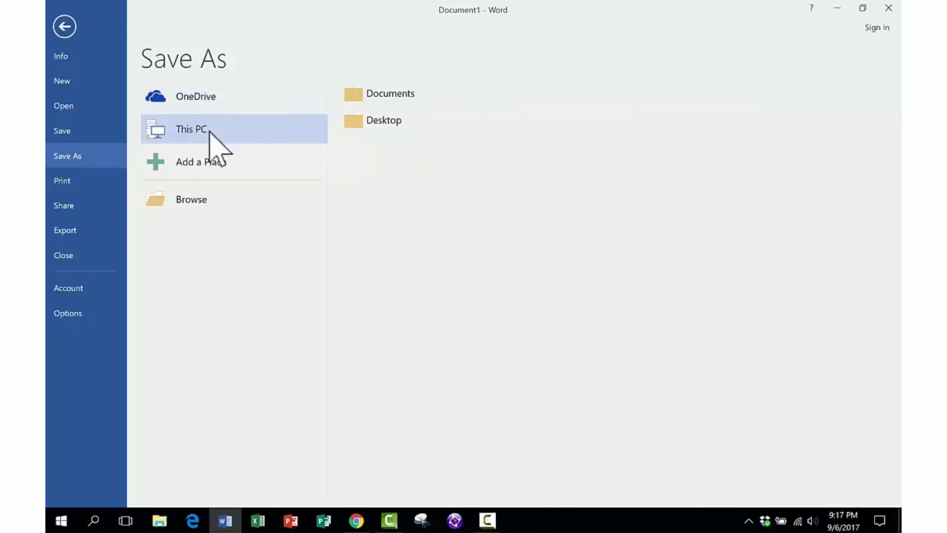
click(383, 122)
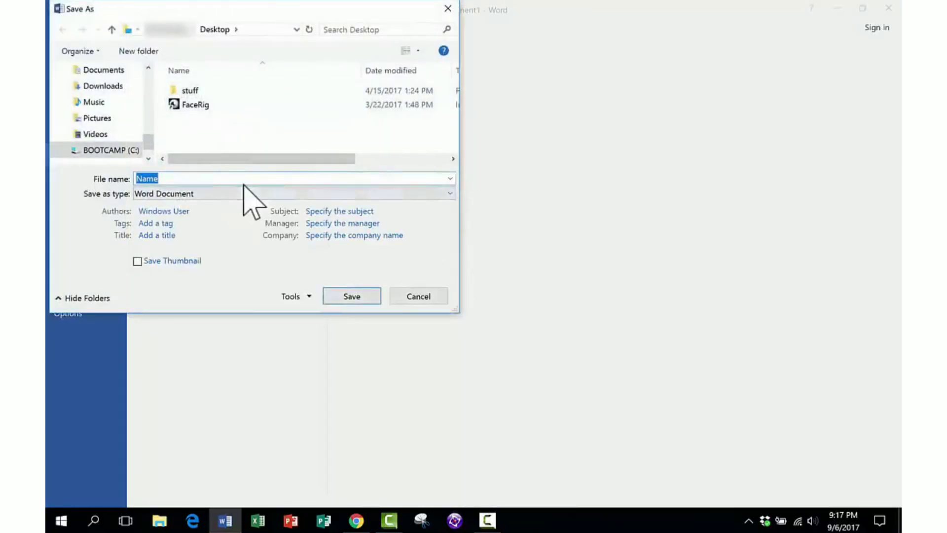
text(Parts of Speech worksheet)
click(375, 298)
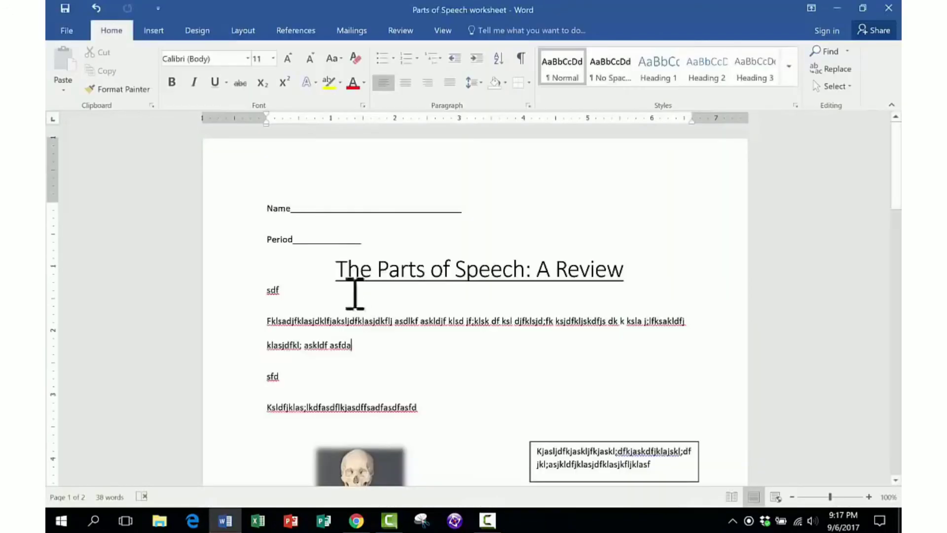
- Examine the print settings and print preview of the saved worksheet
click(67, 30)
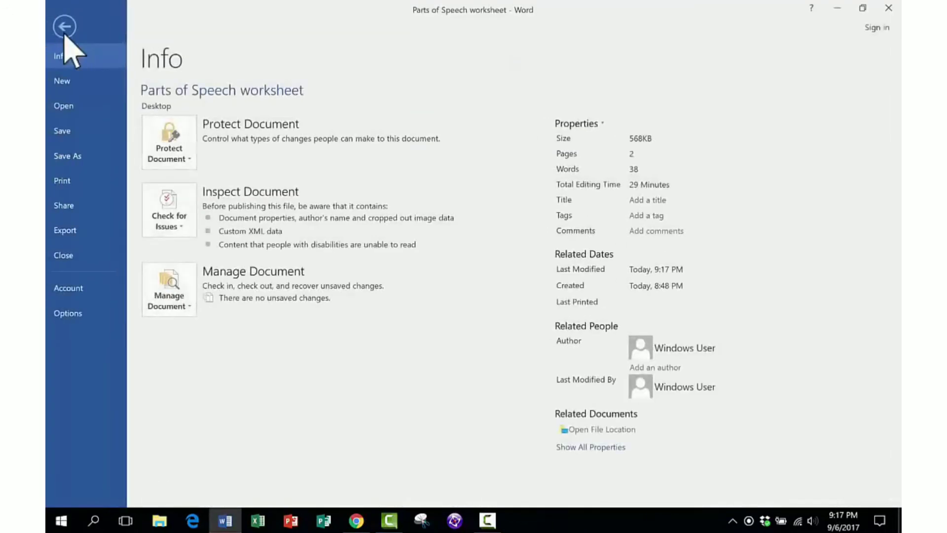
click(64, 29)
click(69, 31)
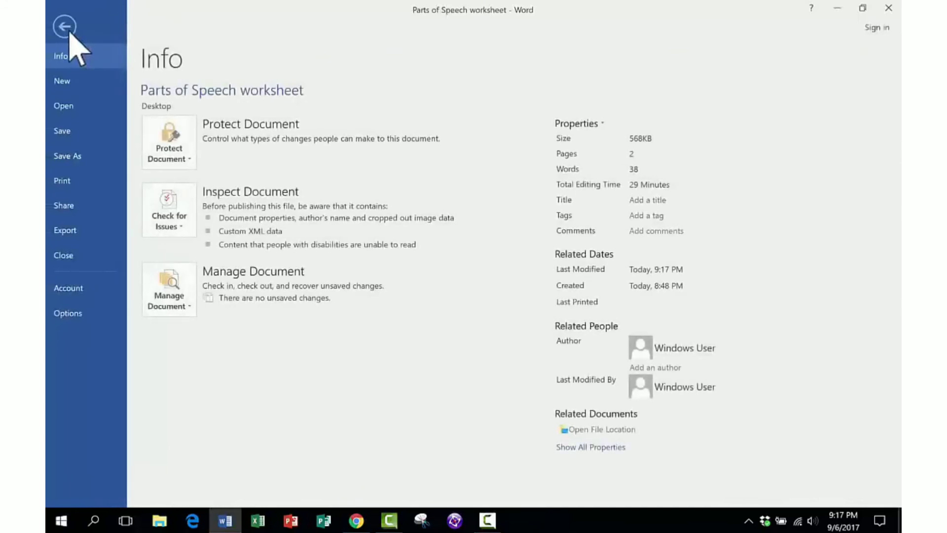
click(62, 181)
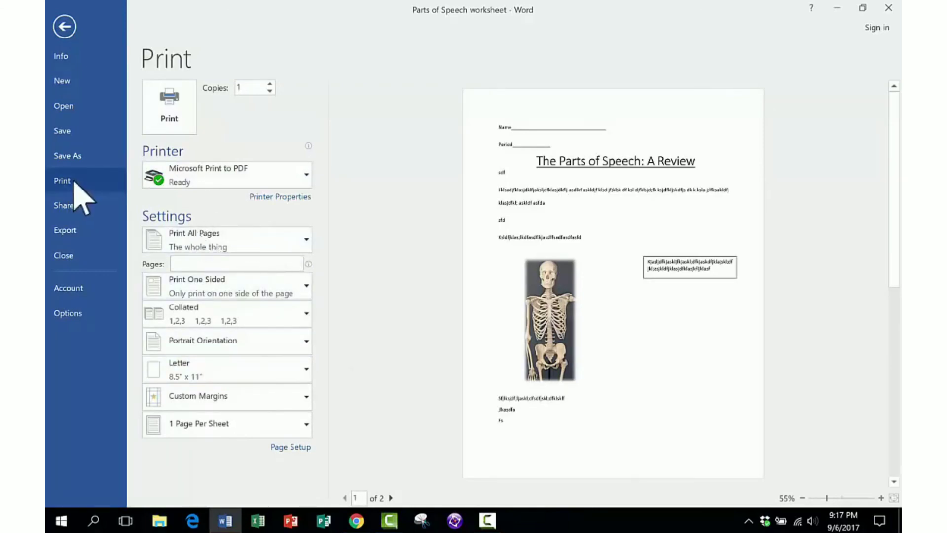
- Export the worksheet as a PDF named "Parts of Speech worksheet" on the Desktop, optimized for Standard publishing
click(68, 236)
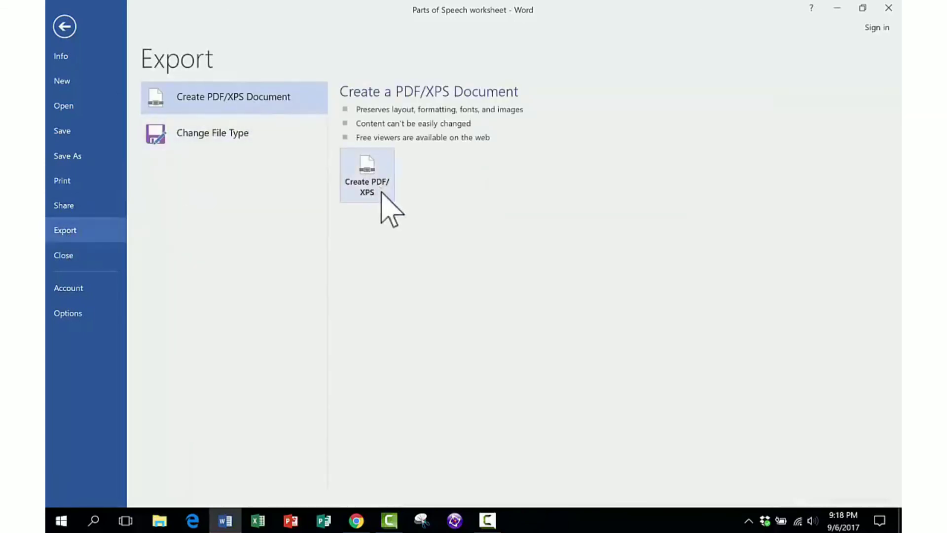
click(371, 181)
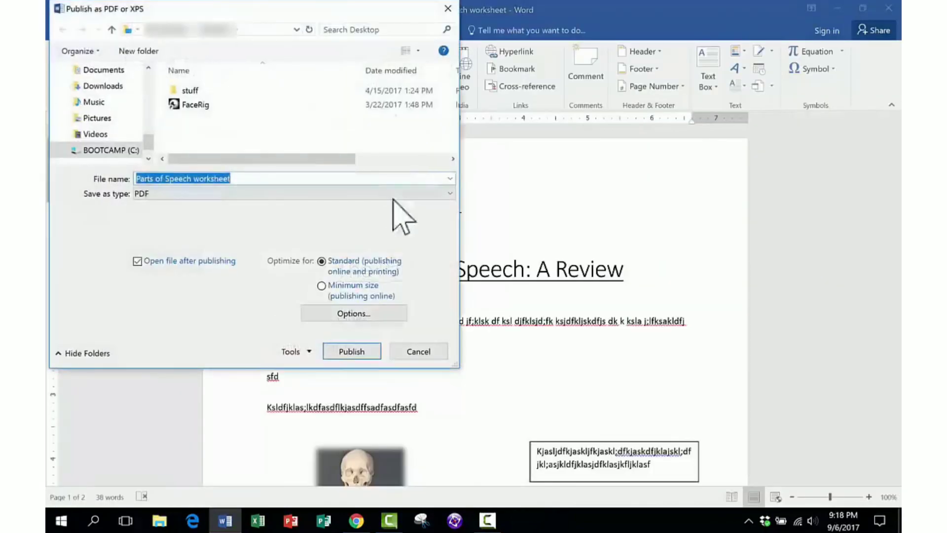
click(352, 351)
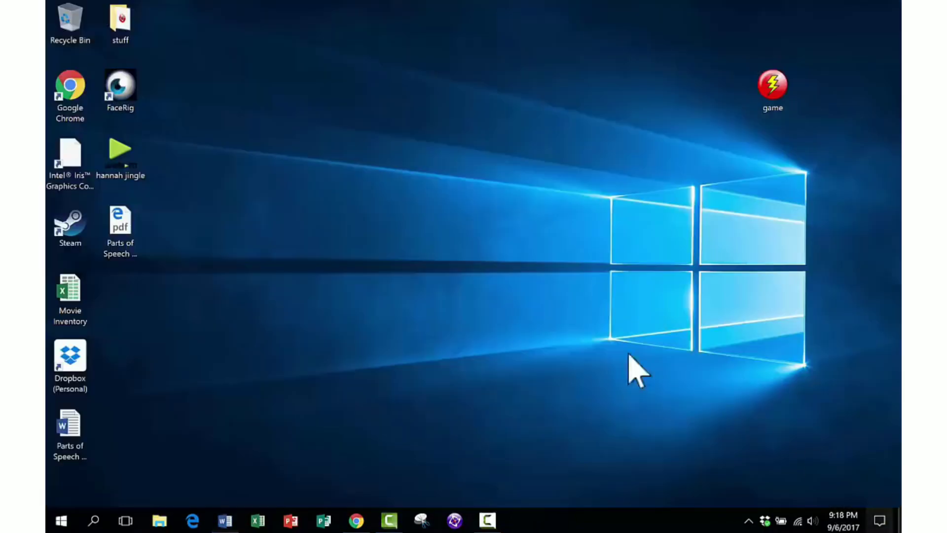
- Move the worksheet's PDF and Word files on the desktop out of the icon columns, placing the Word file below the PDF
drag(141, 221, 237, 97)
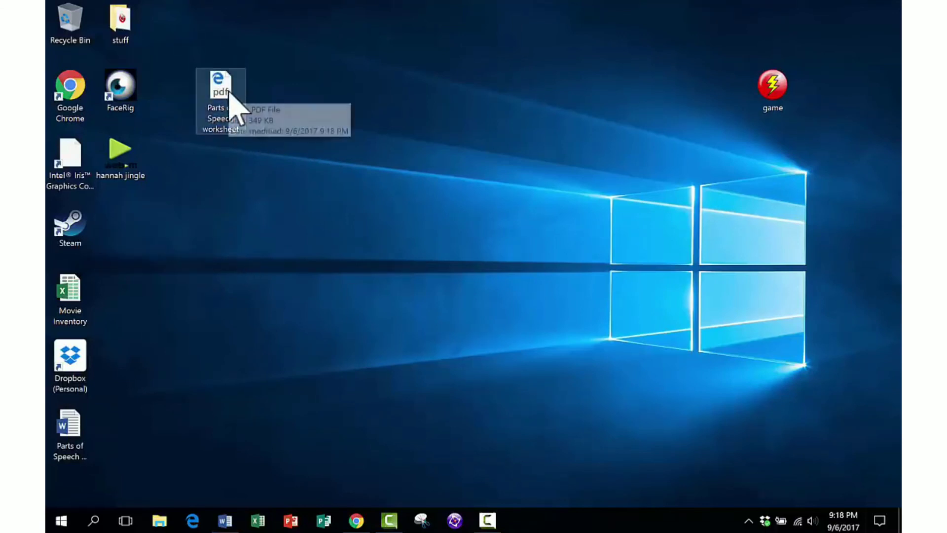
click(64, 425)
drag(64, 424, 221, 172)
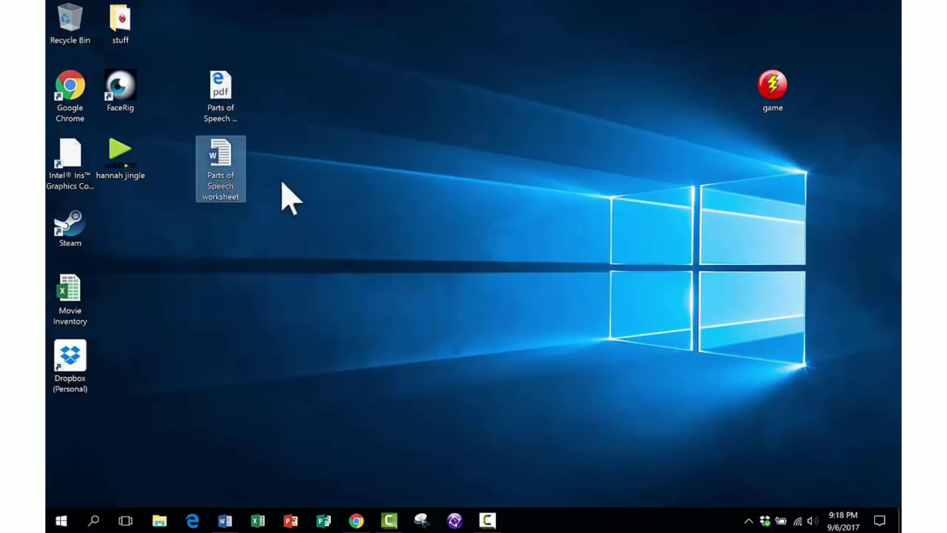
- Switch back to Word, close the worksheet window and start Word again
click(225, 520)
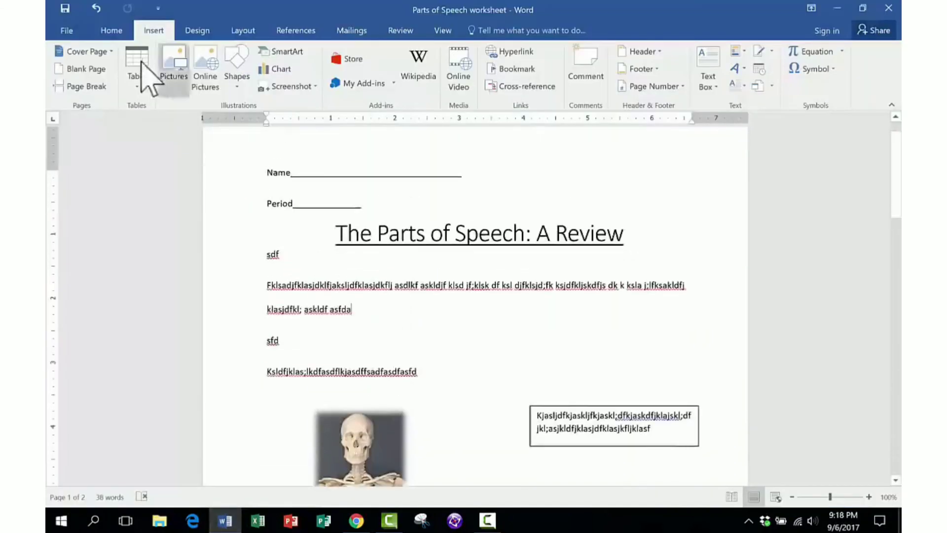
click(68, 30)
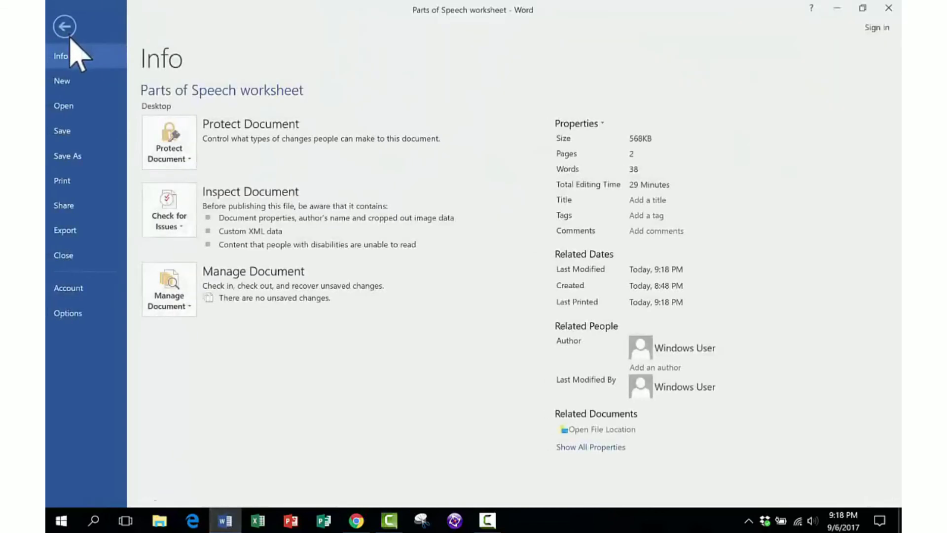
click(64, 27)
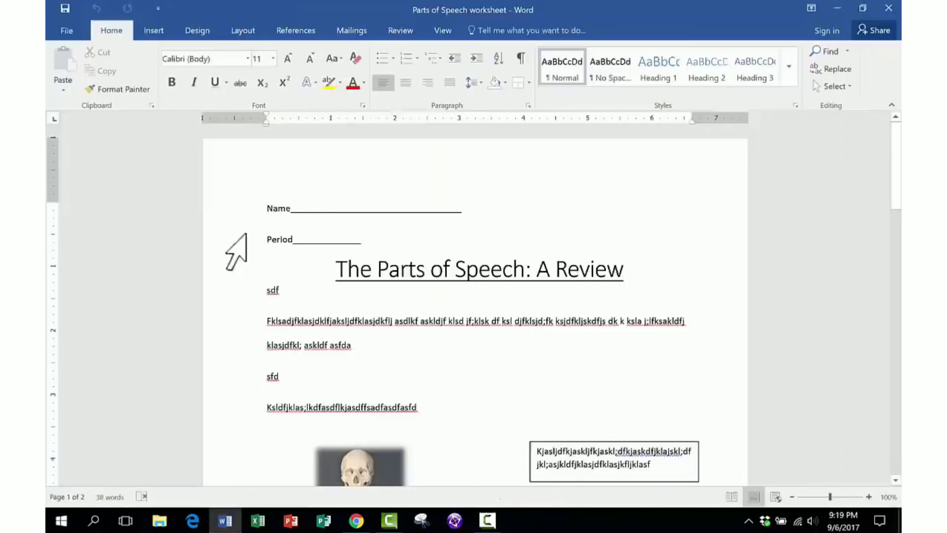
click(888, 7)
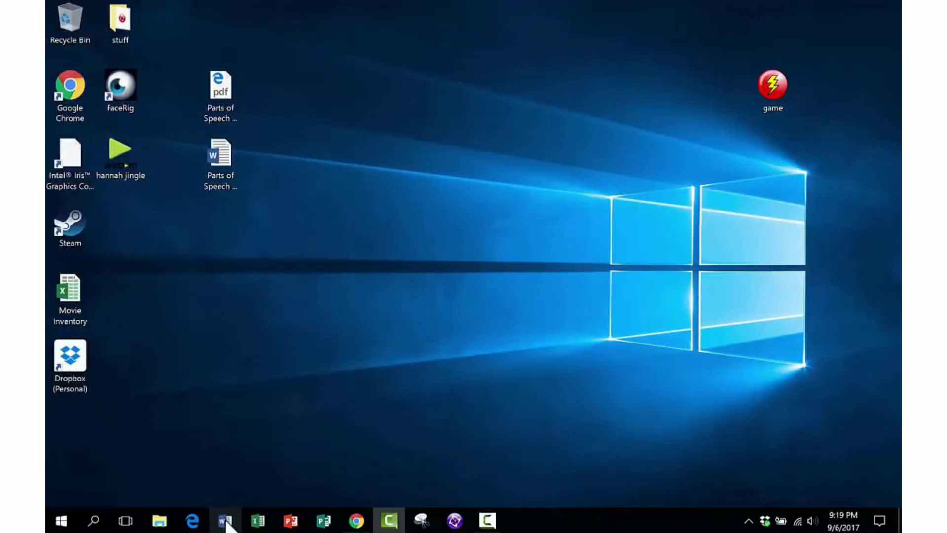
click(226, 522)
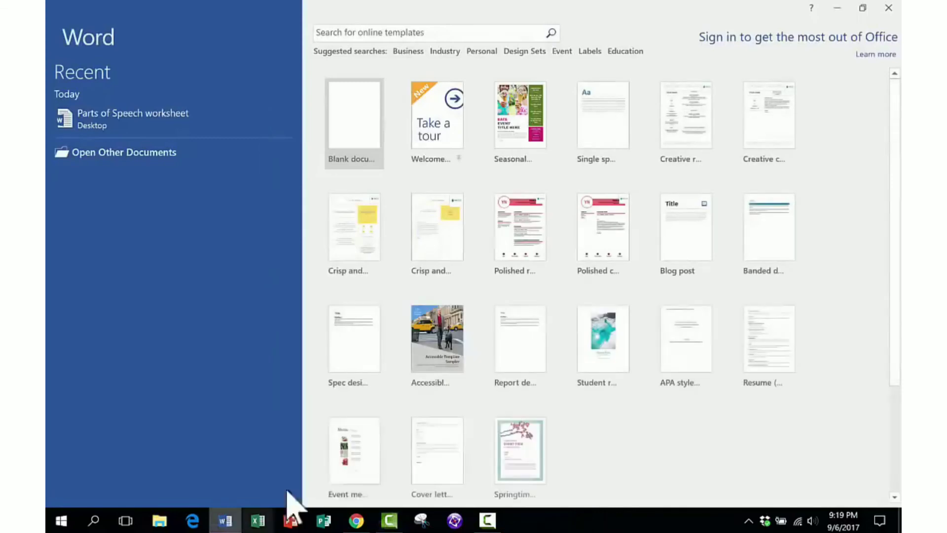